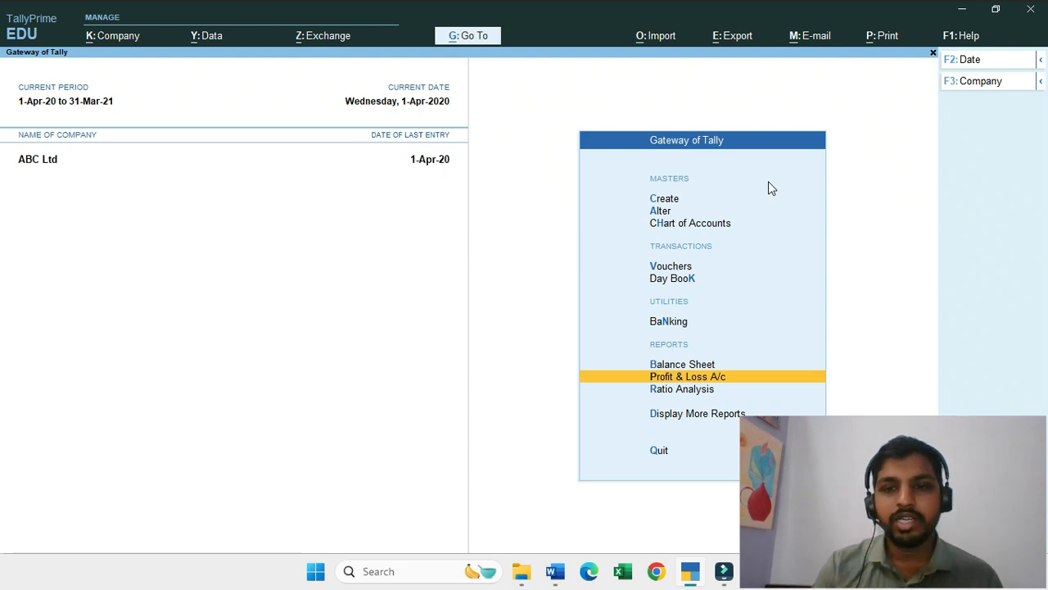
Step: Open the Balance Sheet of ABC Ltd, review its liabilities and assets, and return to the Gateway of Tally
key(Up)
key(Up)
key(Down)
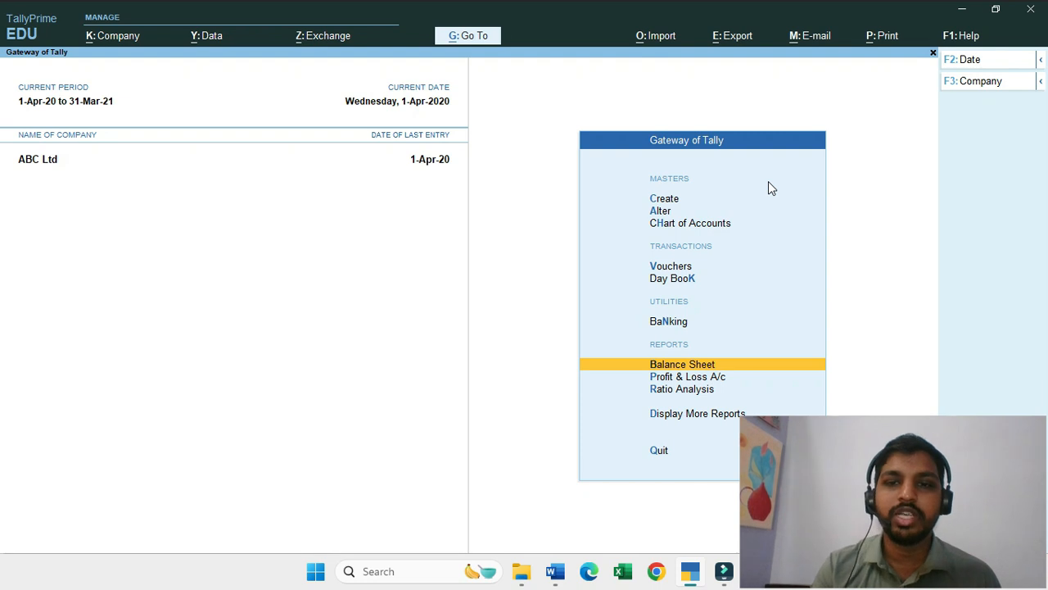
click(651, 365)
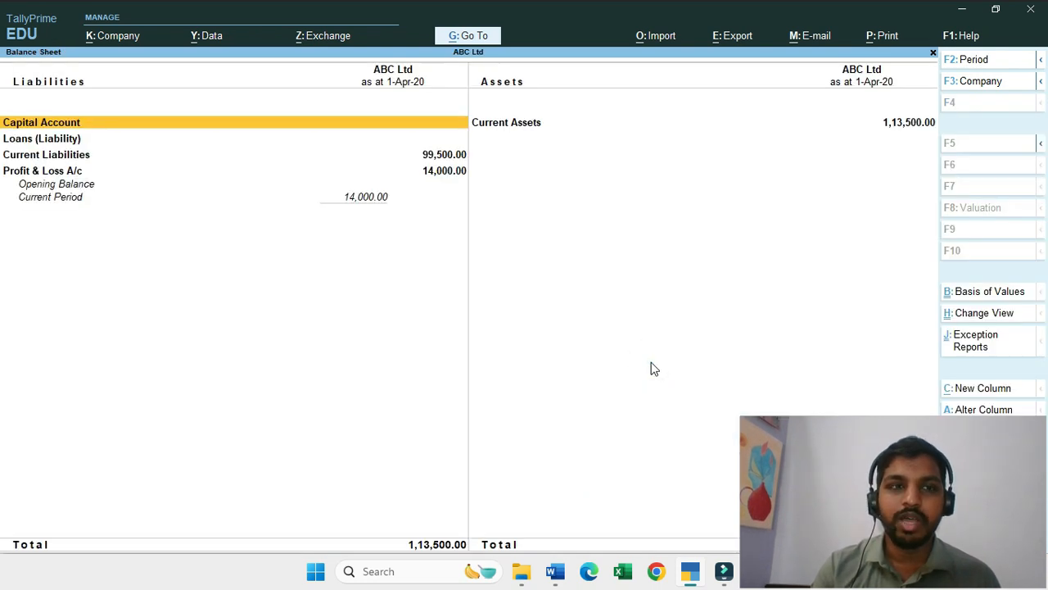
drag(835, 489, 922, 296)
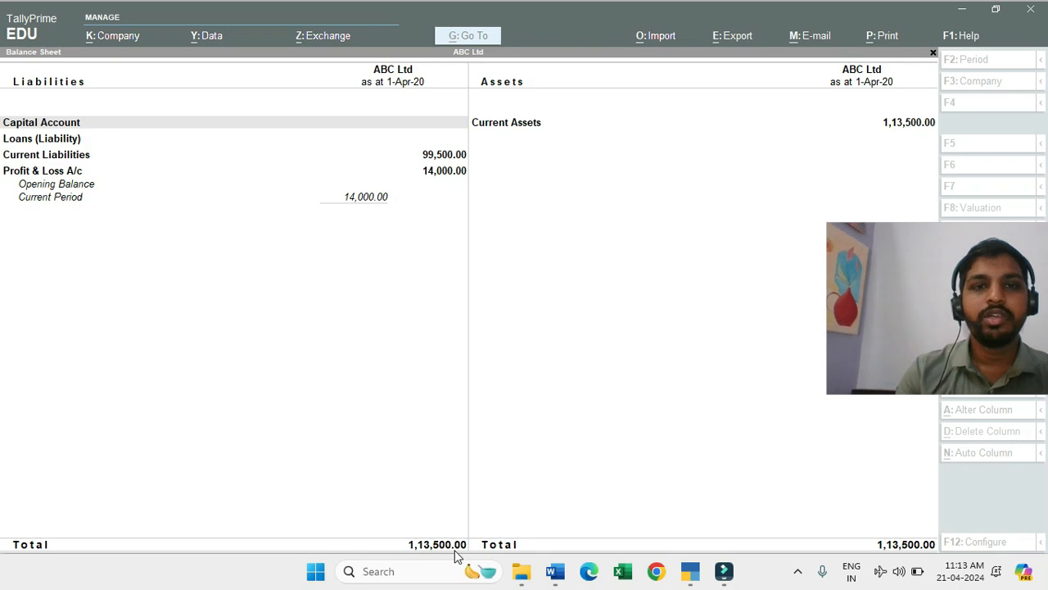
key(Escape)
Step: Open the Profit & Loss A/c of ABC Ltd and go down to the Nett Profit line
key(Down)
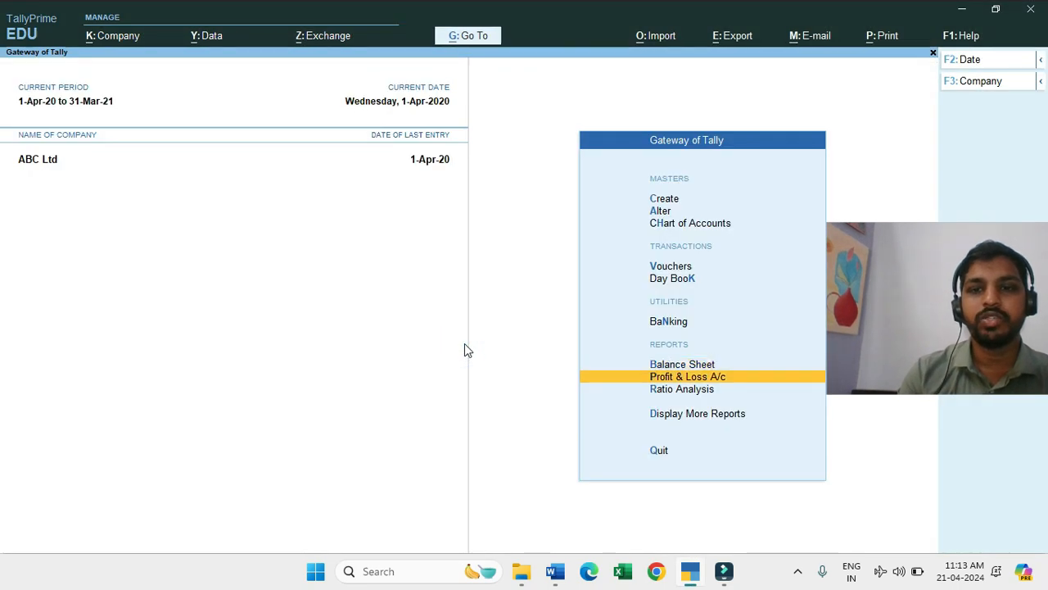
click(686, 375)
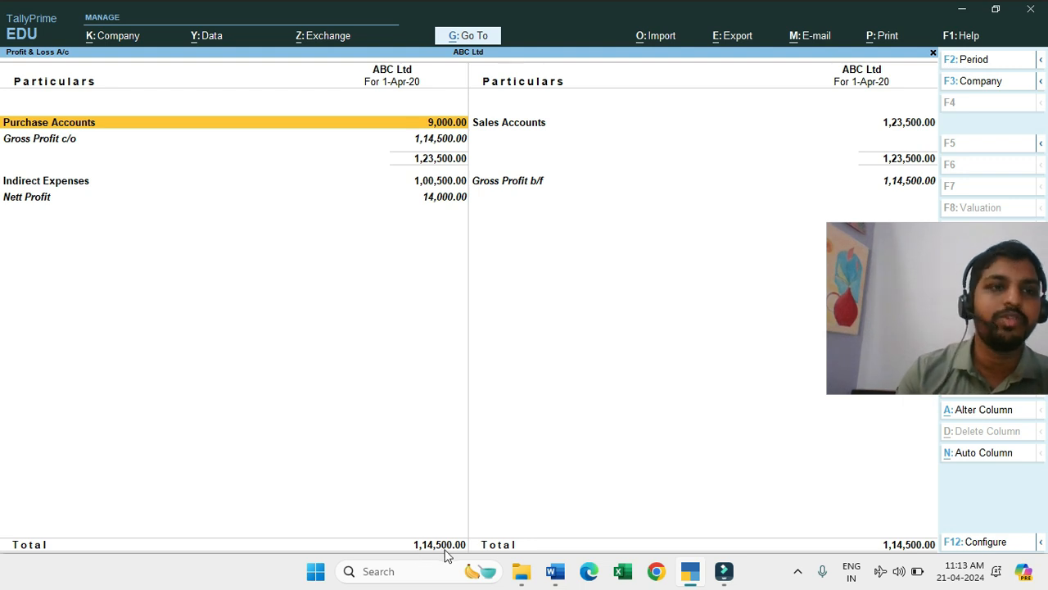
key(Down)
key(Down)
key(Down)
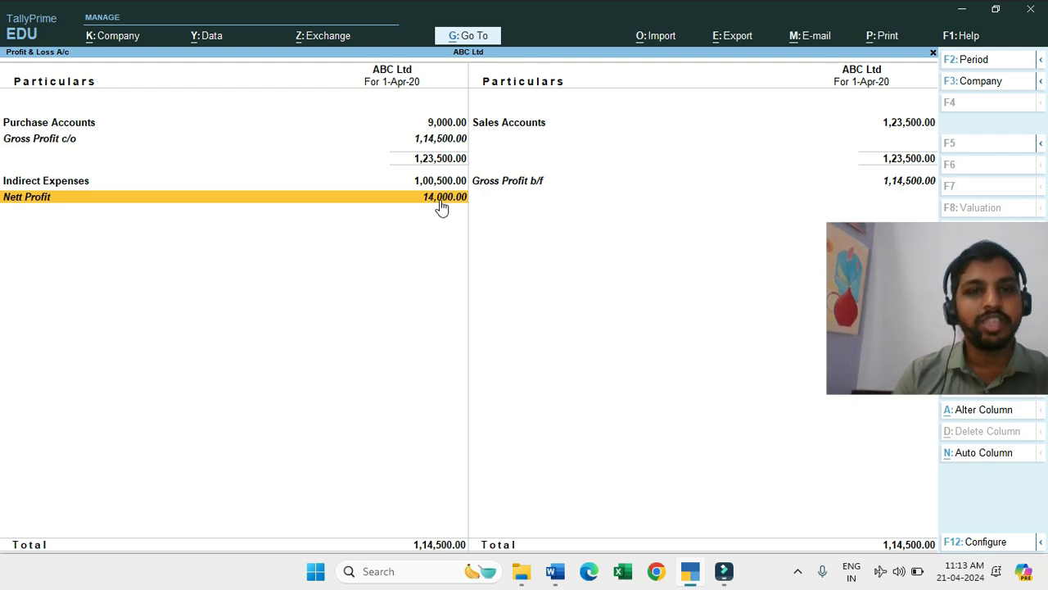
Step: Leave the Profit & Loss A/c, check the Profit & Loss entry in the Balance Sheet, and close it
key(Escape)
key(b)
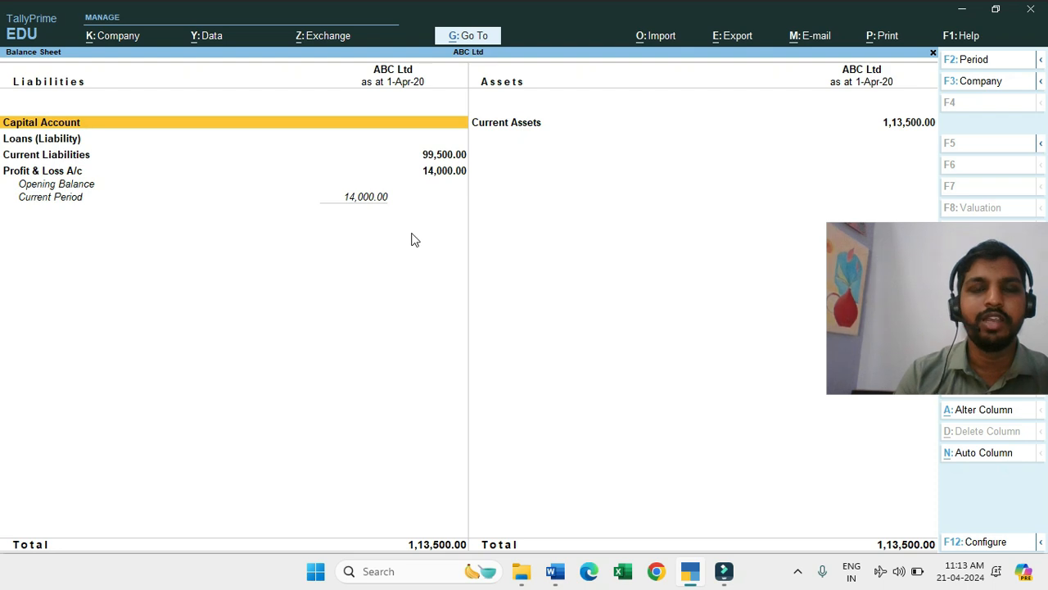
key(Escape)
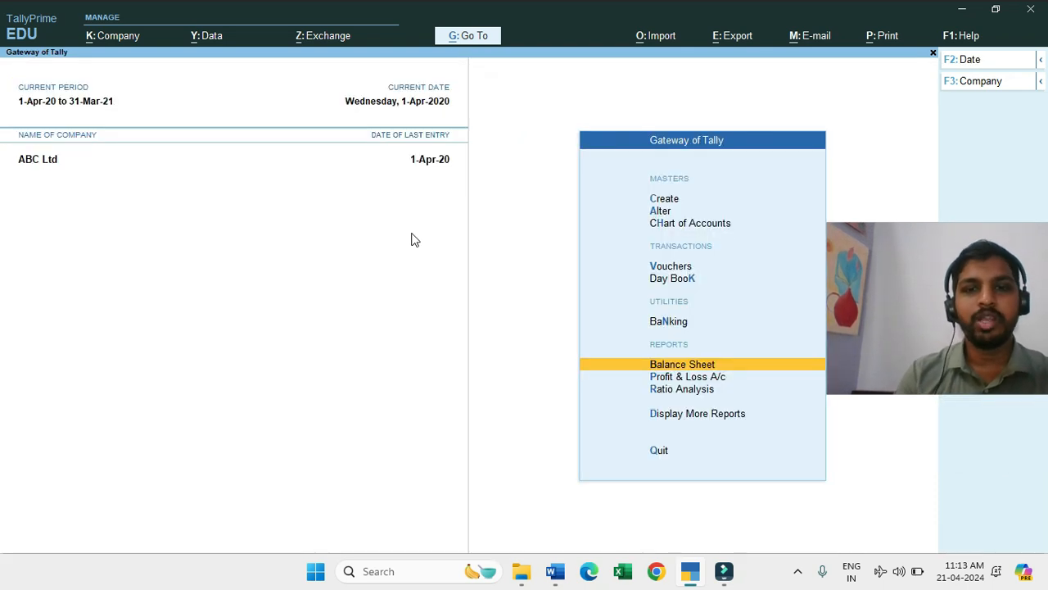
Step: Display more reports and look through the available accounting, statutory and exception reports
key(Down)
key(Down)
key(Down)
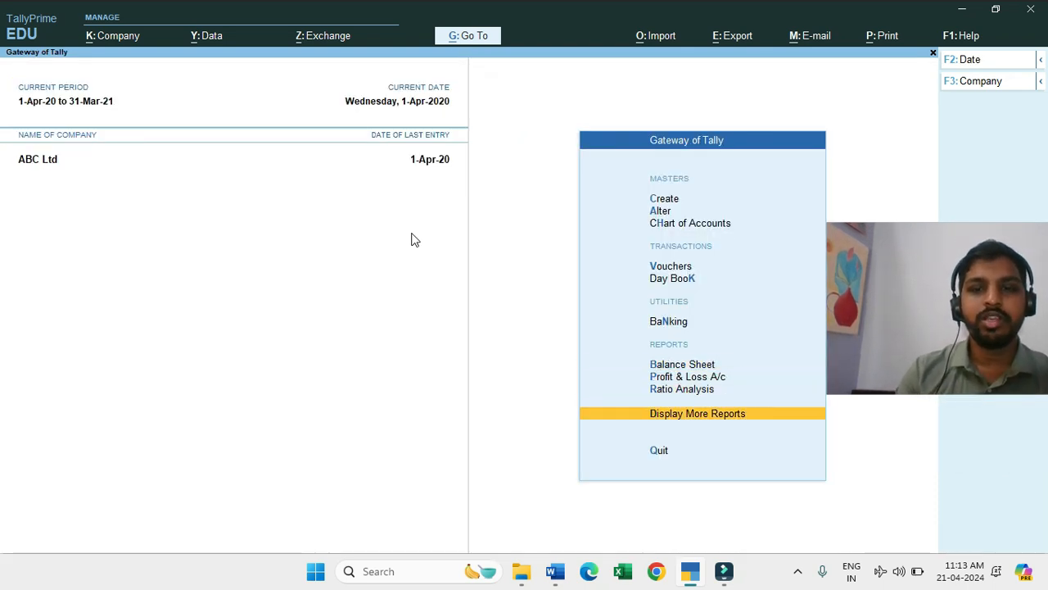
click(722, 419)
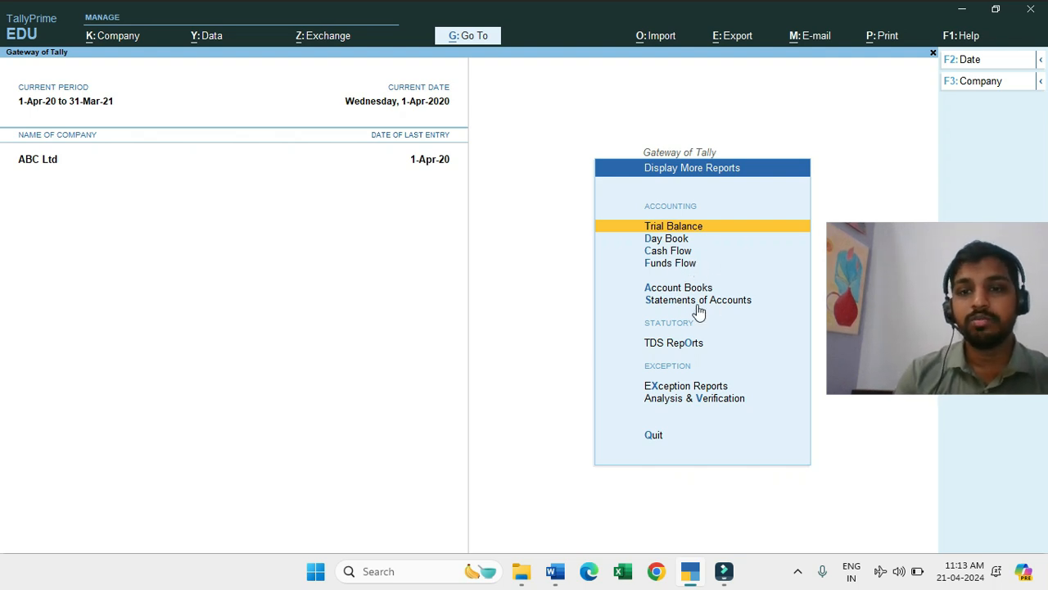
key(Down)
key(Down)
key(Down)
key(Down)
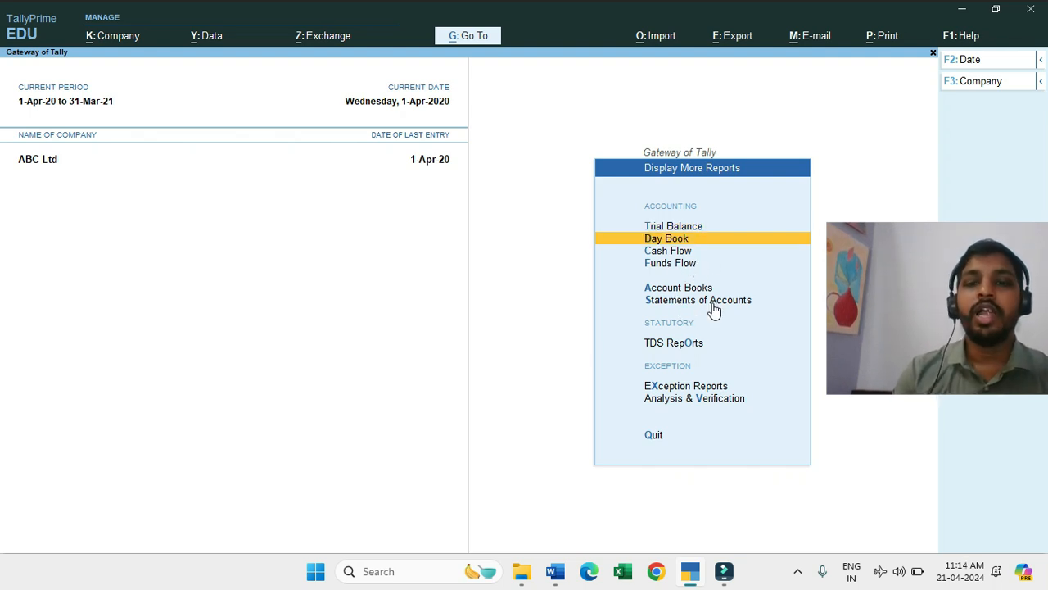
key(Down)
key(Down)
key(Down)
key(Up)
key(Up)
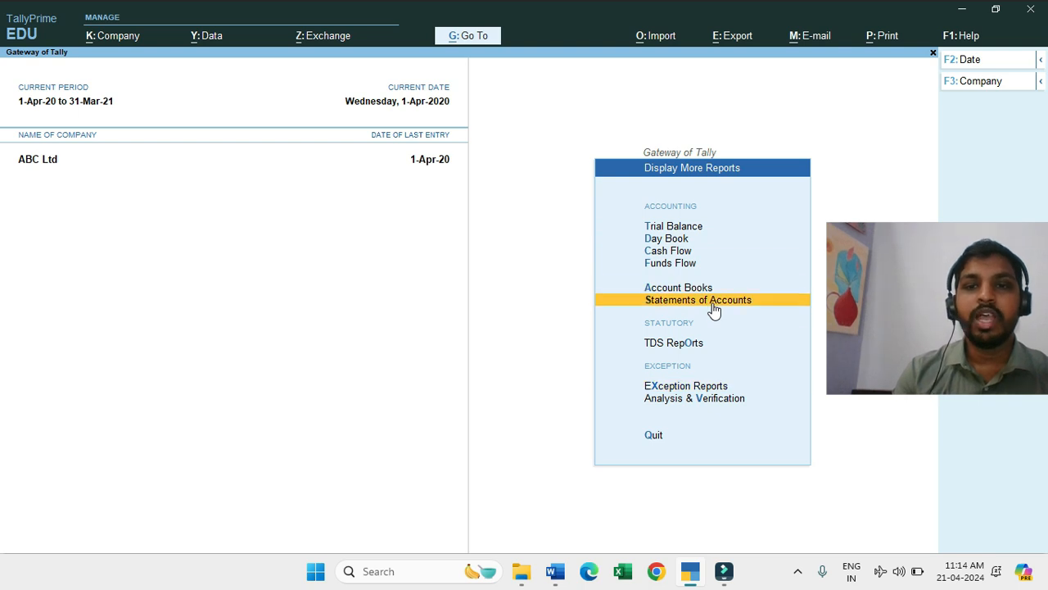
key(Up)
key(Up)
key(Up)
key(Up)
key(Up)
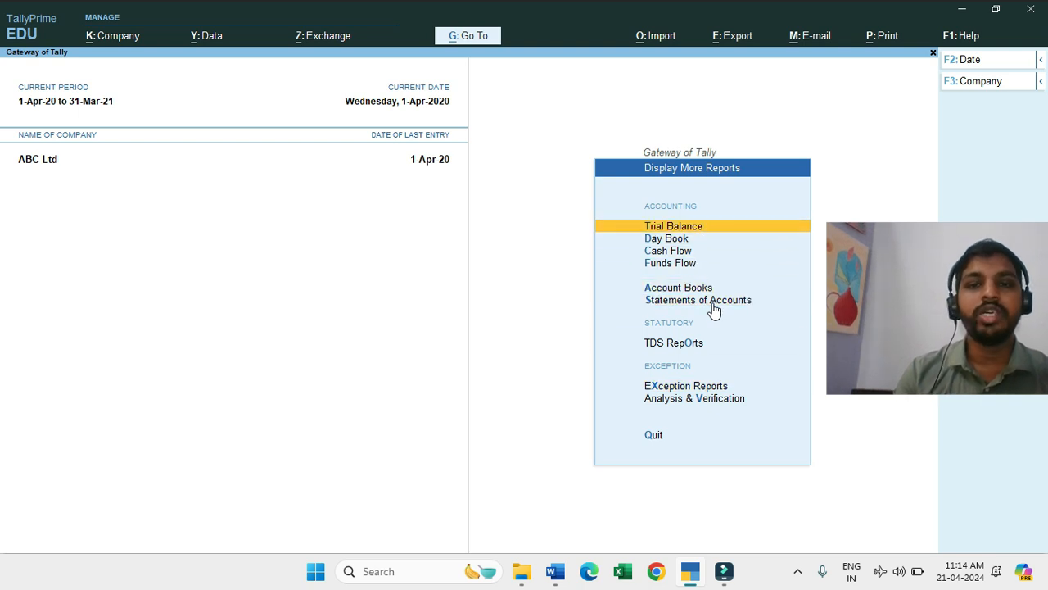
Step: Open the Trial Balance of ABC Ltd and examine the group closing balances
key(Return)
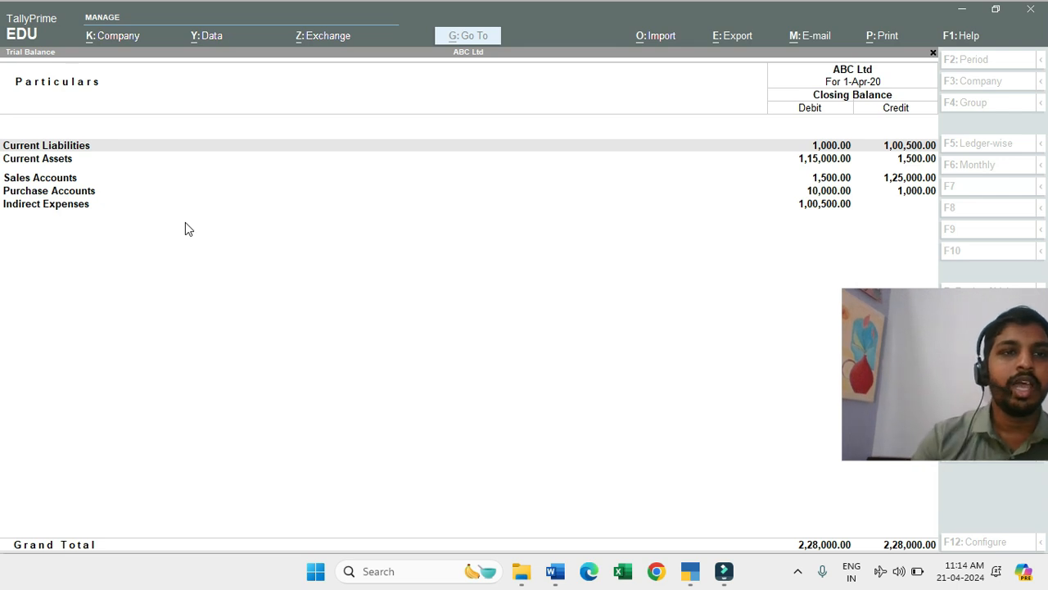
click(357, 380)
drag(909, 391, 853, 411)
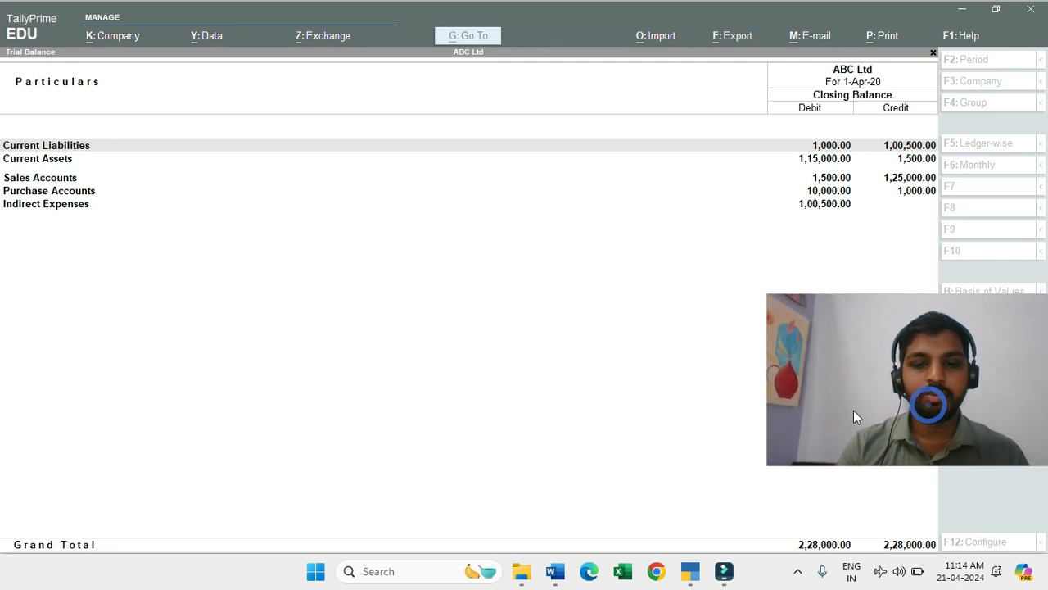
click(646, 304)
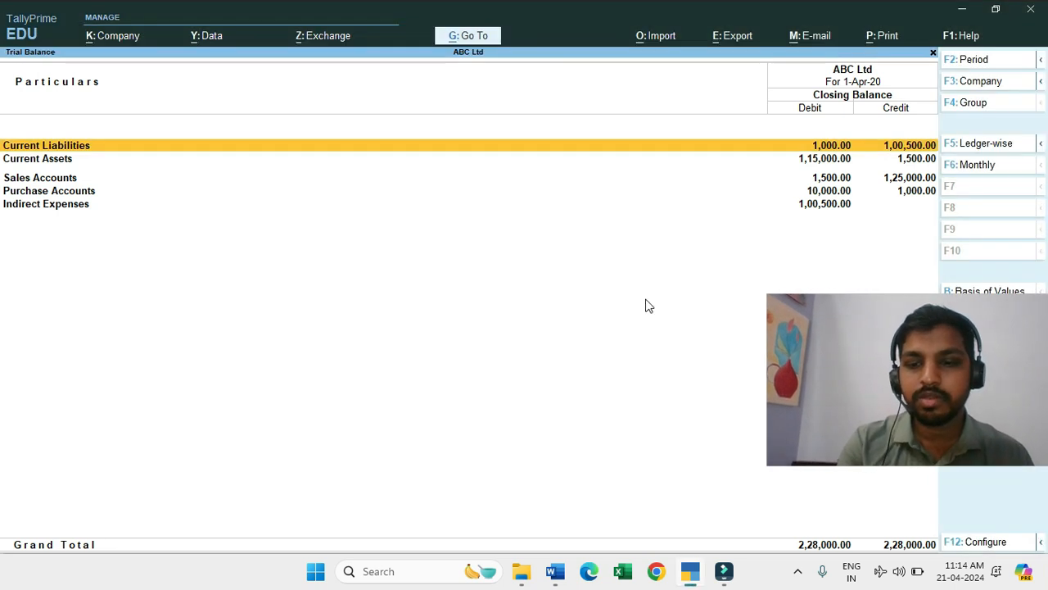
Step: Configure the Trial Balance with Ledger-wise grouping, keeping Name Only display names and the Default sorting method
key(F12)
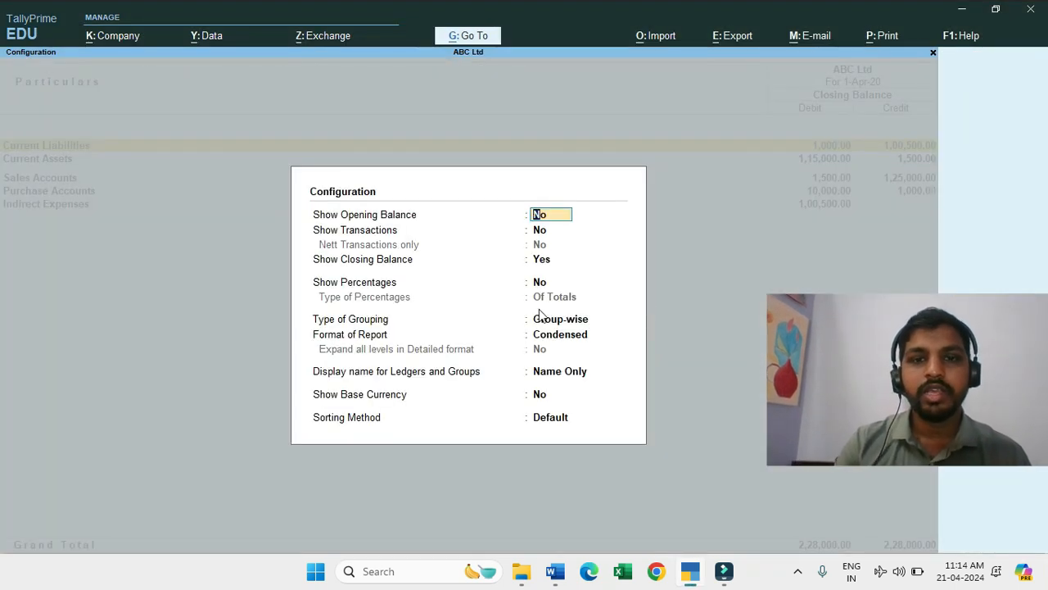
key(Return)
key(Return)
key(Return)
key(Return)
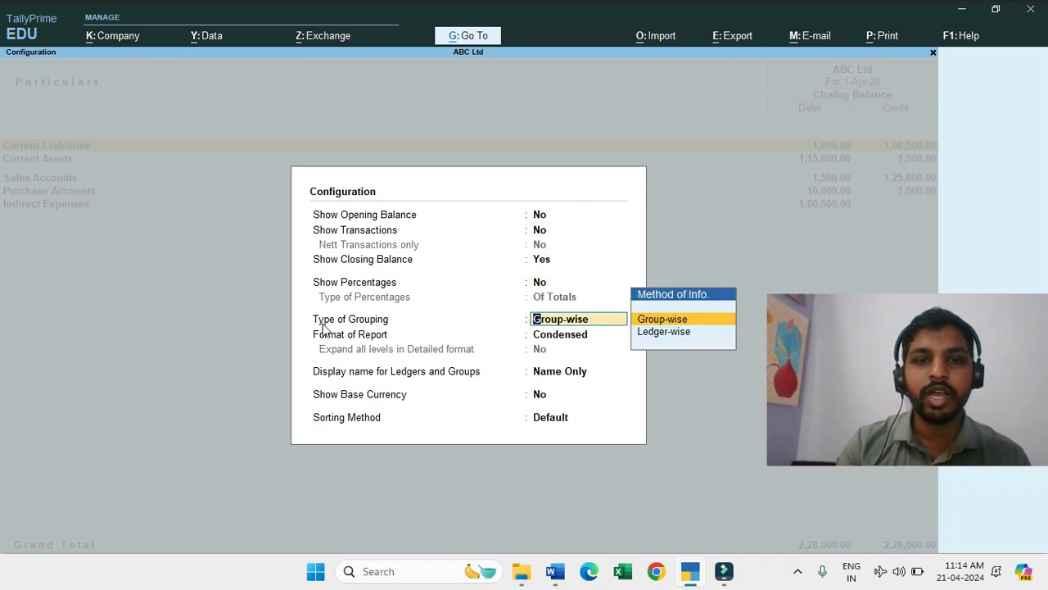
click(676, 334)
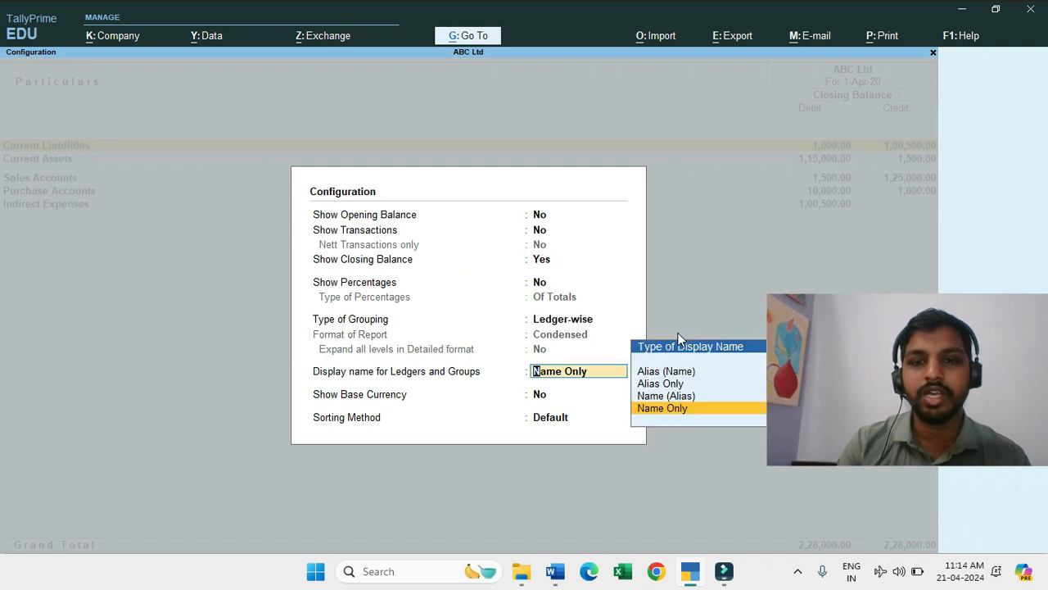
key(Return)
key(Return)
key(Return)
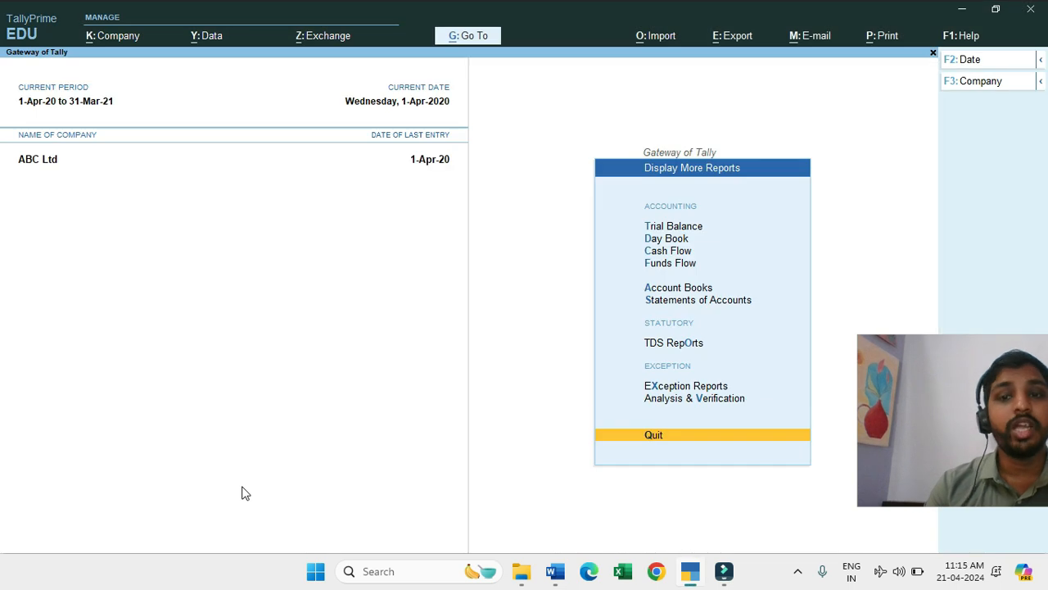
Step: Open the Negative Ledgers list from the Exception Reports, review the ledgers, and go back to the additional reports
key(Up)
key(Up)
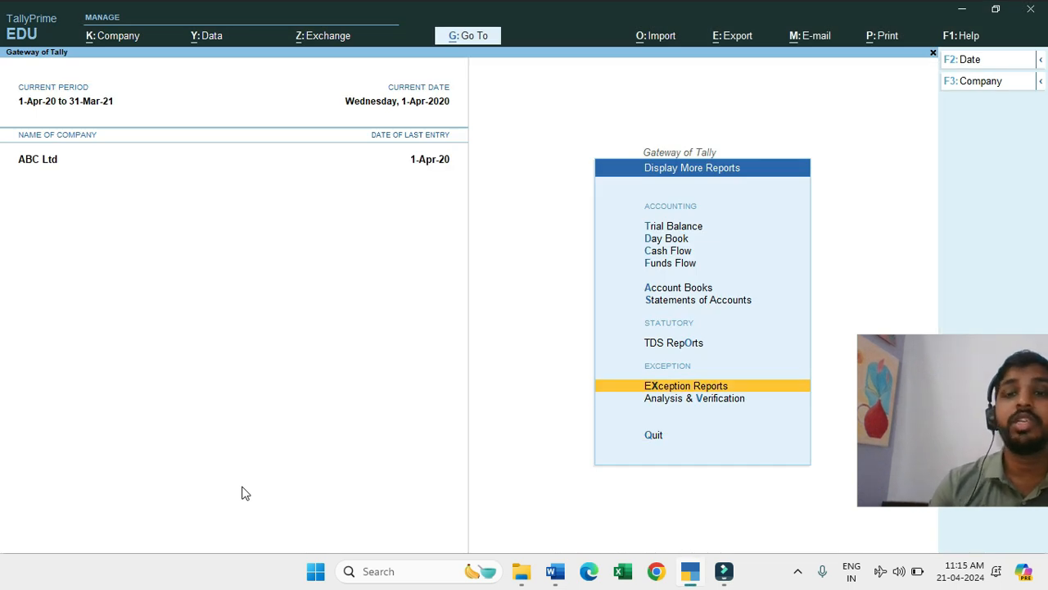
key(Return)
key(Down)
key(Down)
key(Down)
key(Down)
key(Down)
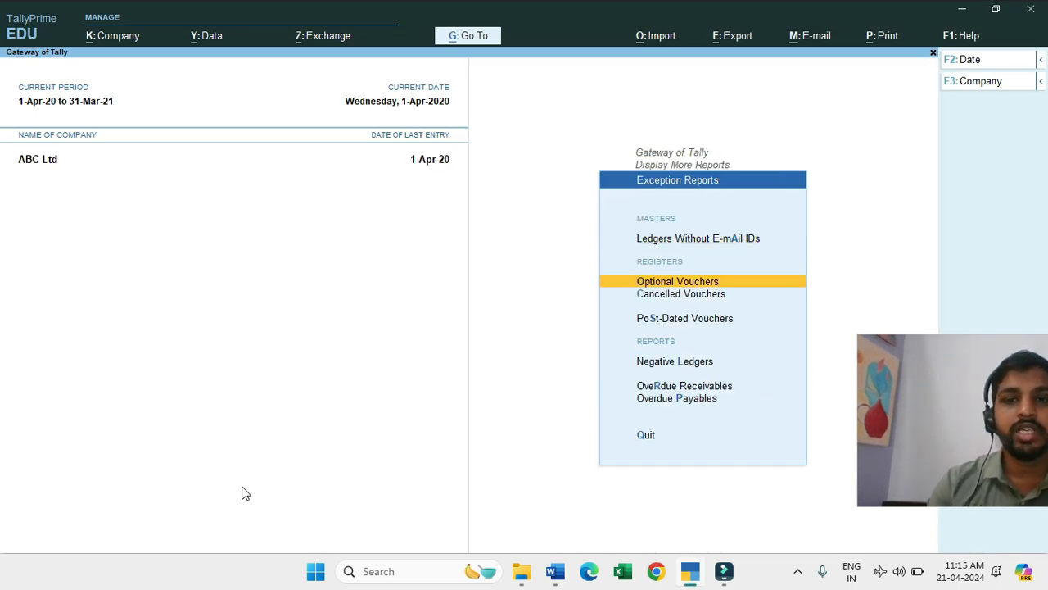
key(Up)
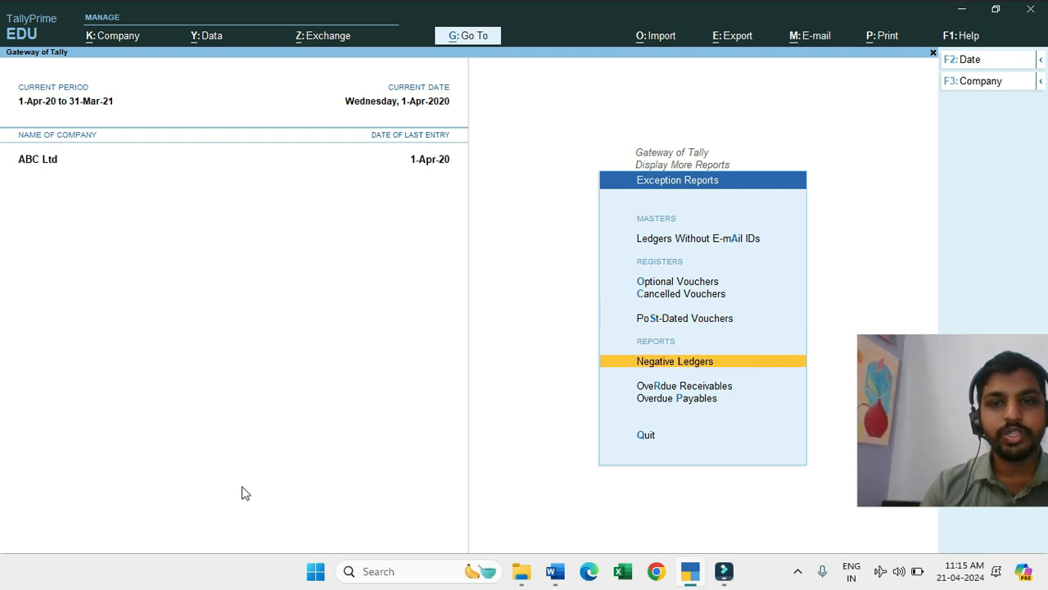
key(Return)
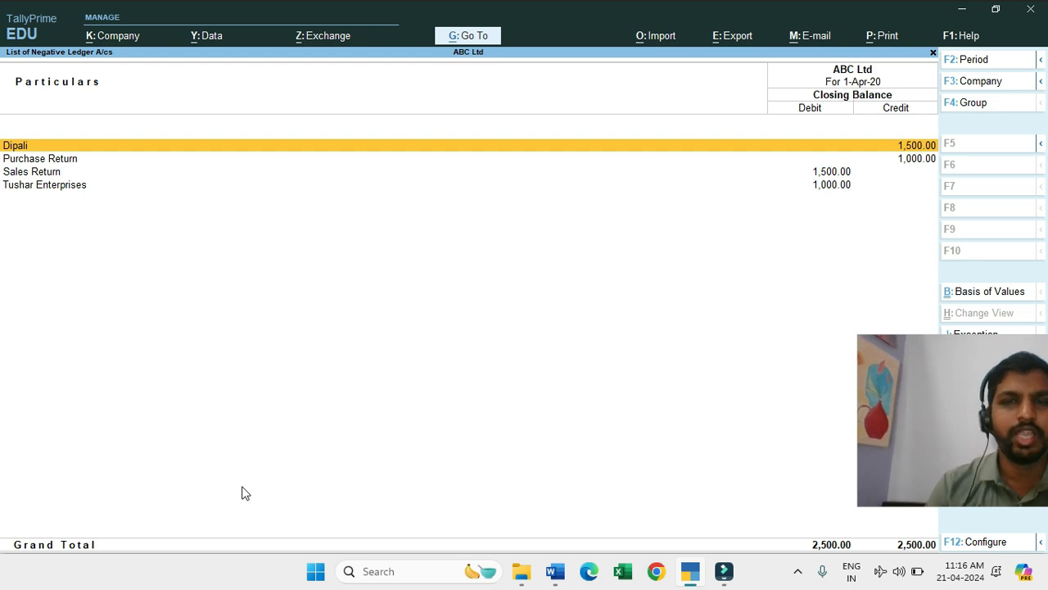
key(Escape)
key(Escape)
key(Escape)
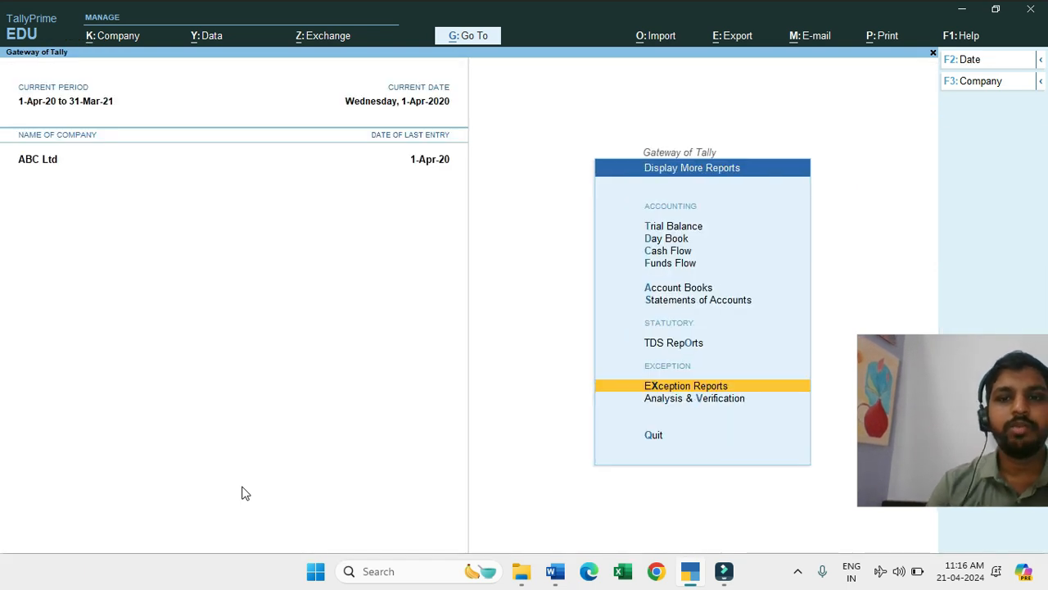
Step: Open Form 26Q from the TDS Reports
key(Up)
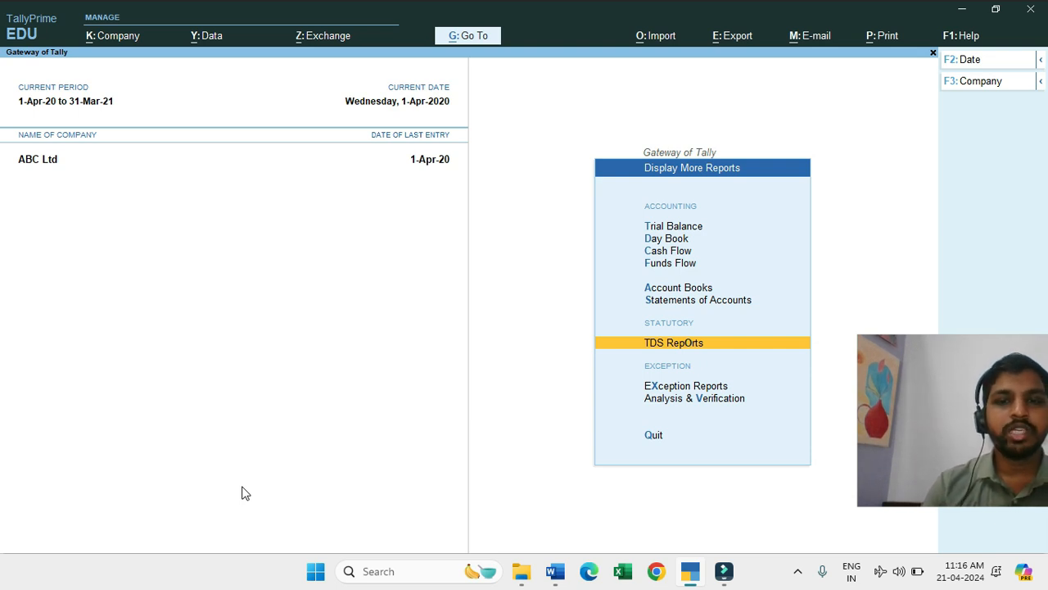
key(Return)
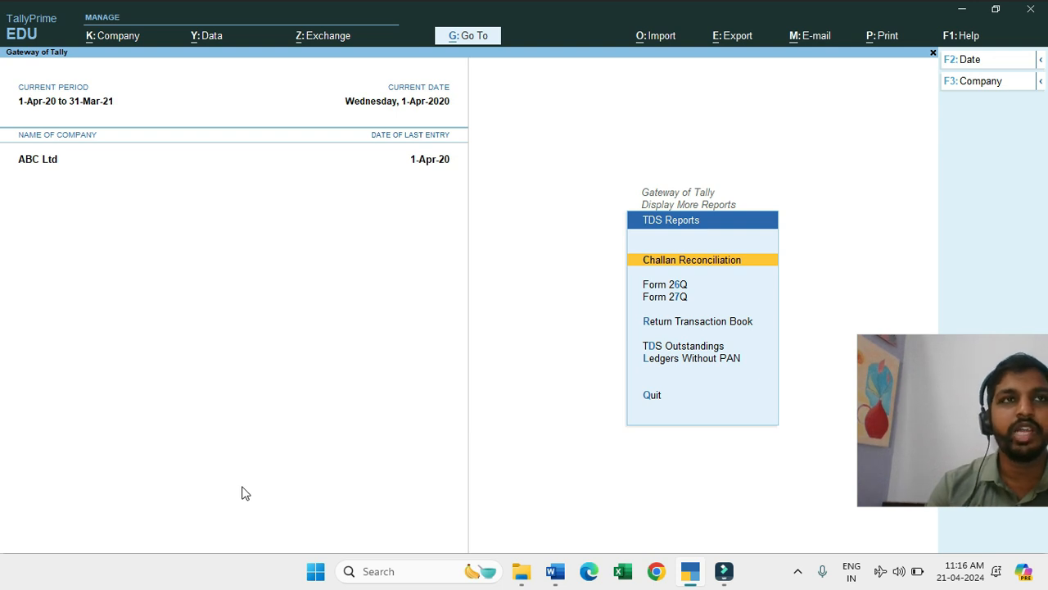
key(Down)
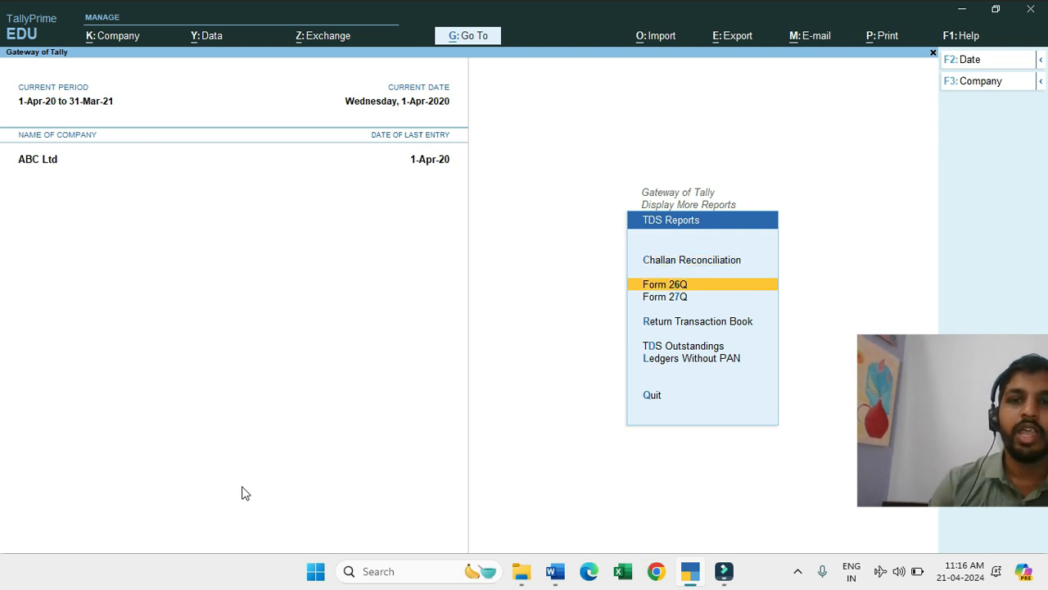
key(Return)
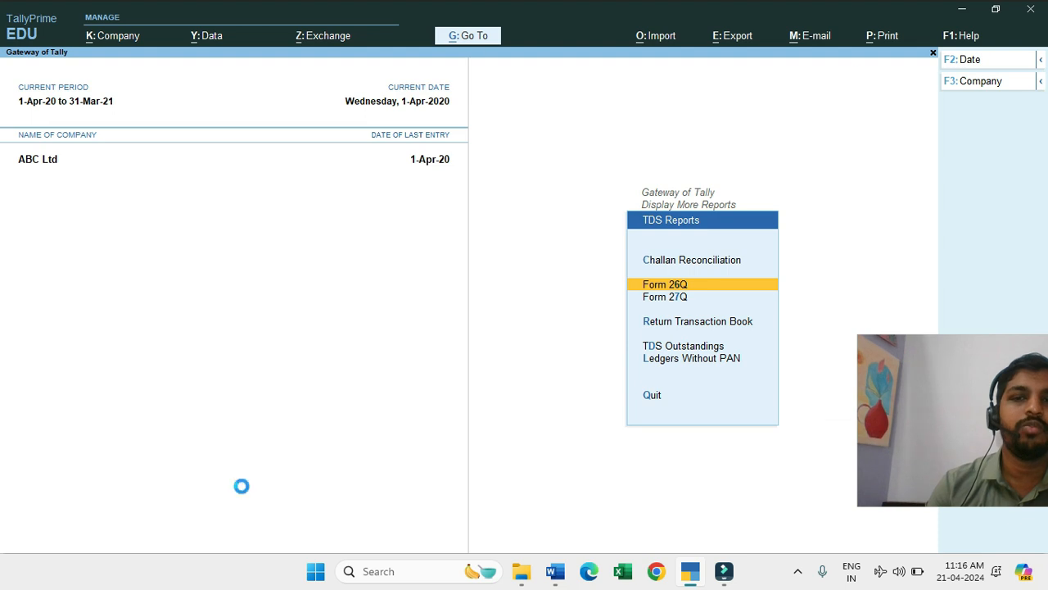
Step: Drill down into the Form 26Q Deduction at Normal Rate details, review them, and return to the Gateway of Tally
key(Down)
key(Down)
key(Down)
key(Down)
key(Down)
key(Up)
key(Return)
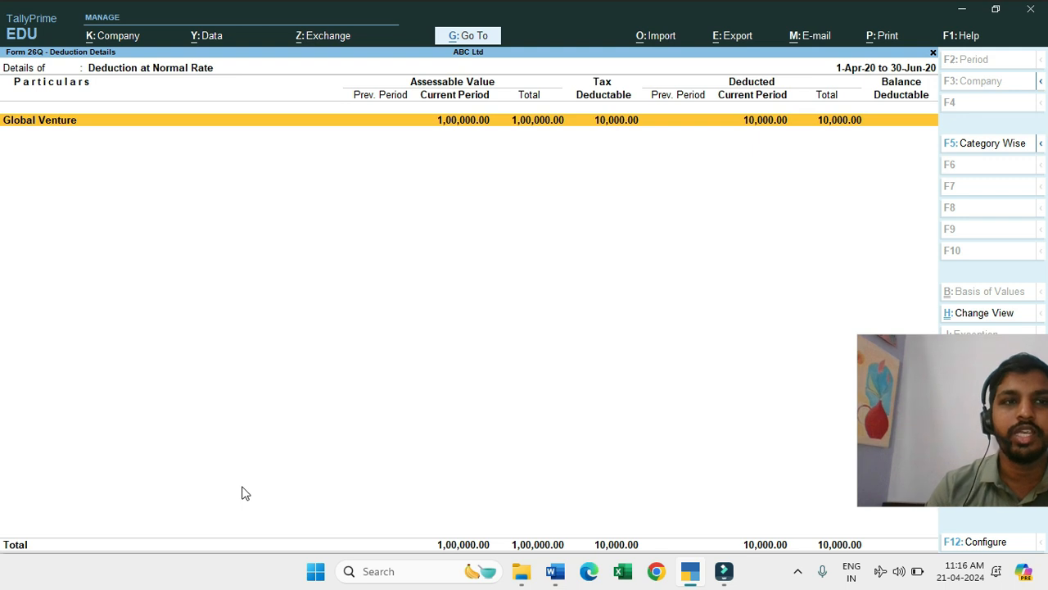
key(Escape)
key(Escape)
key(Escape)
key(Escape)
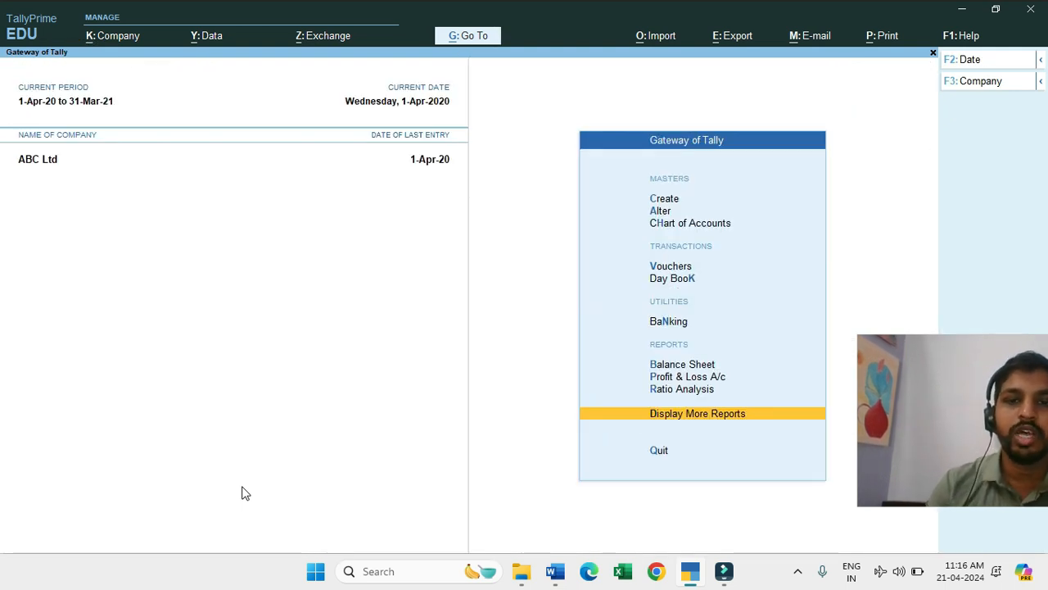
key(Return)
key(Down)
key(Down)
key(Escape)
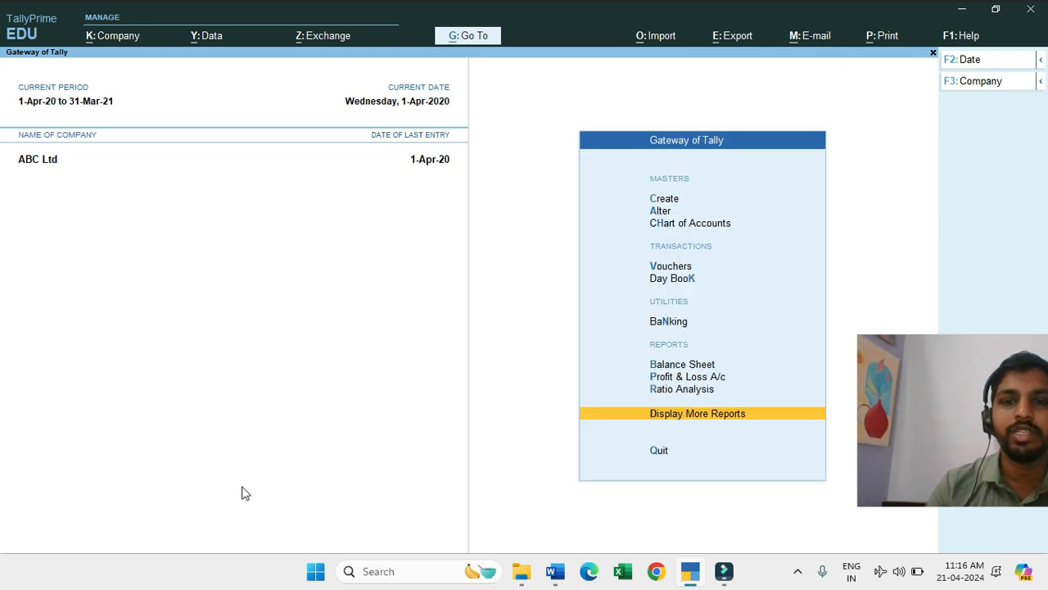
key(Up)
key(Up)
key(Up)
key(Up)
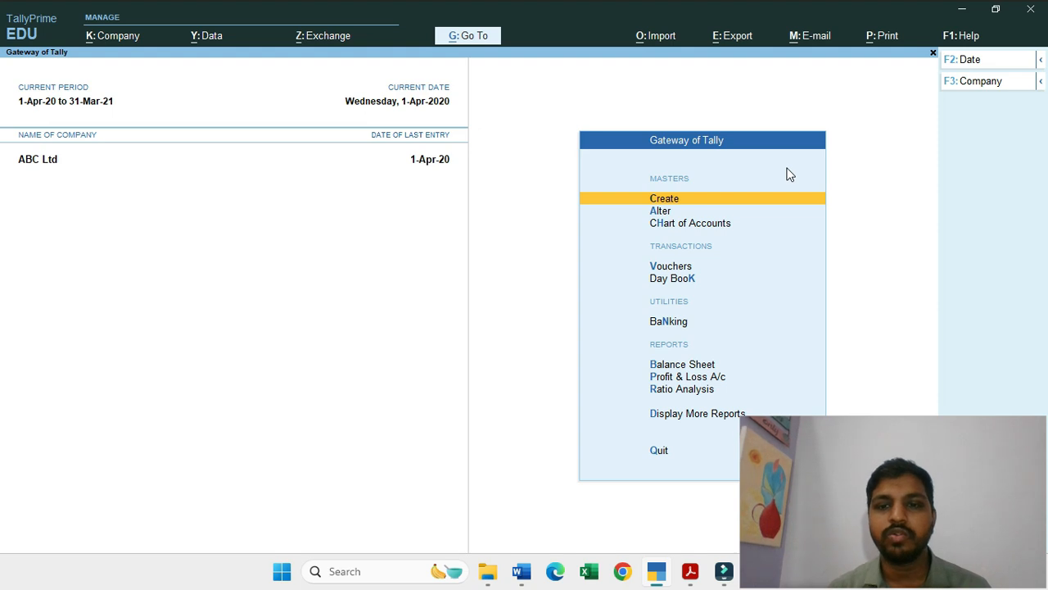
Step: Open the Bank Reconciliation for the XYZ Bank Account ledger from the Banking utilities
key(Down)
key(Down)
key(Down)
key(Down)
key(Down)
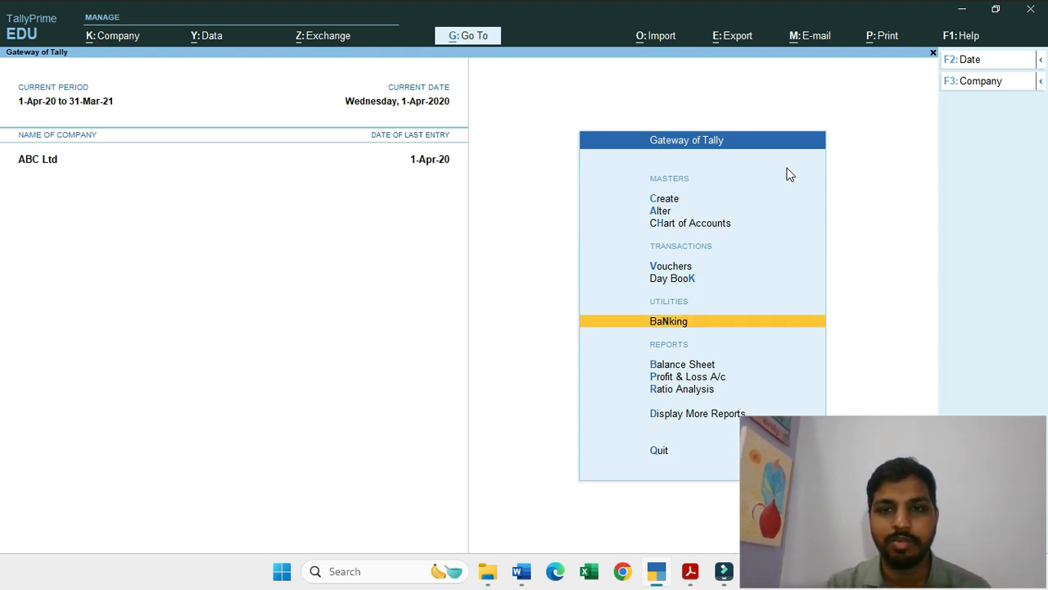
key(Return)
key(Down)
key(Down)
key(Down)
key(Down)
key(Down)
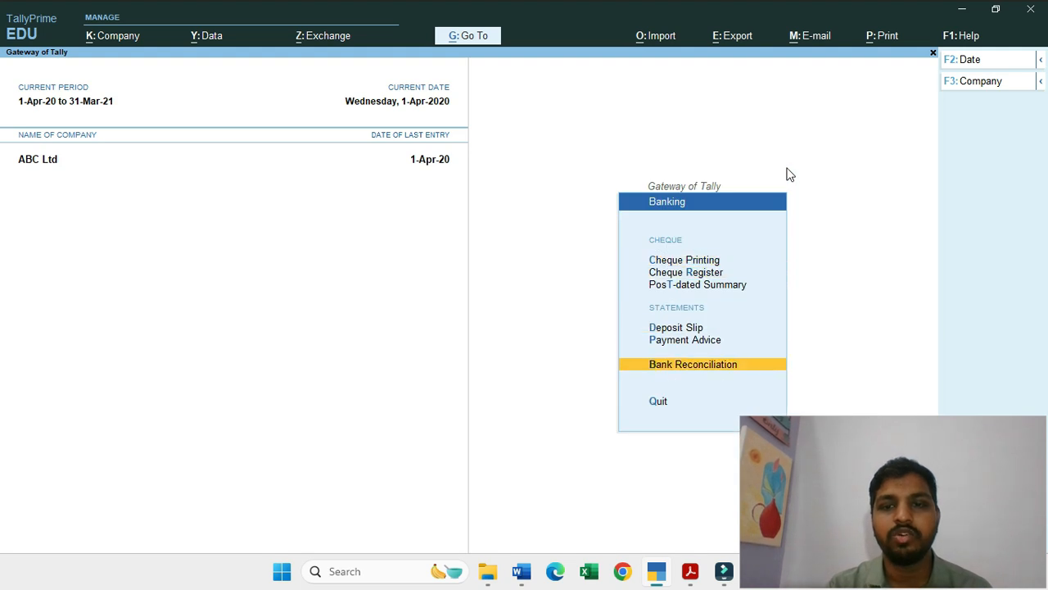
key(Return)
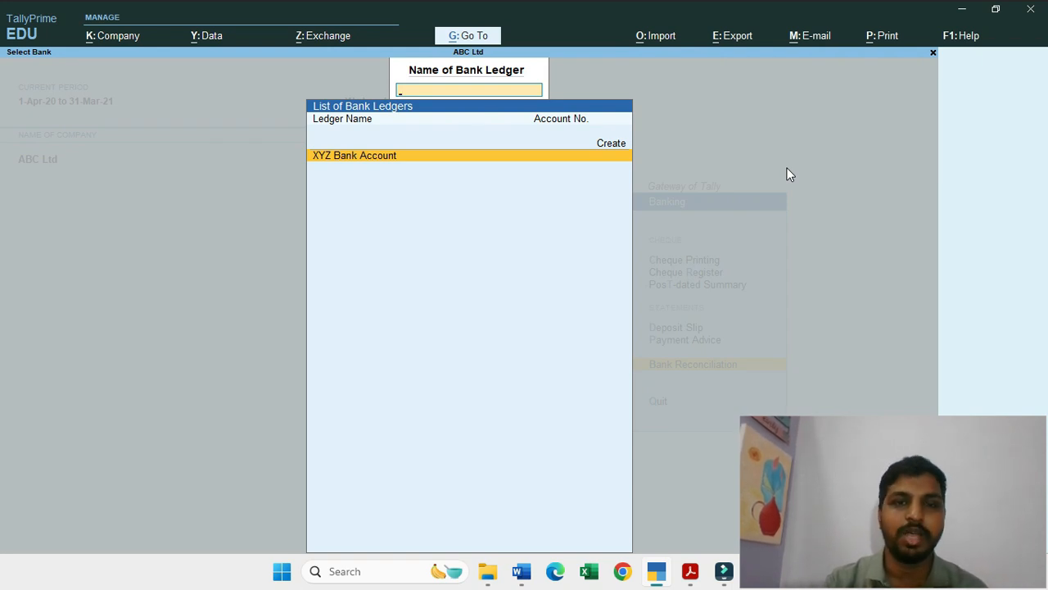
key(Return)
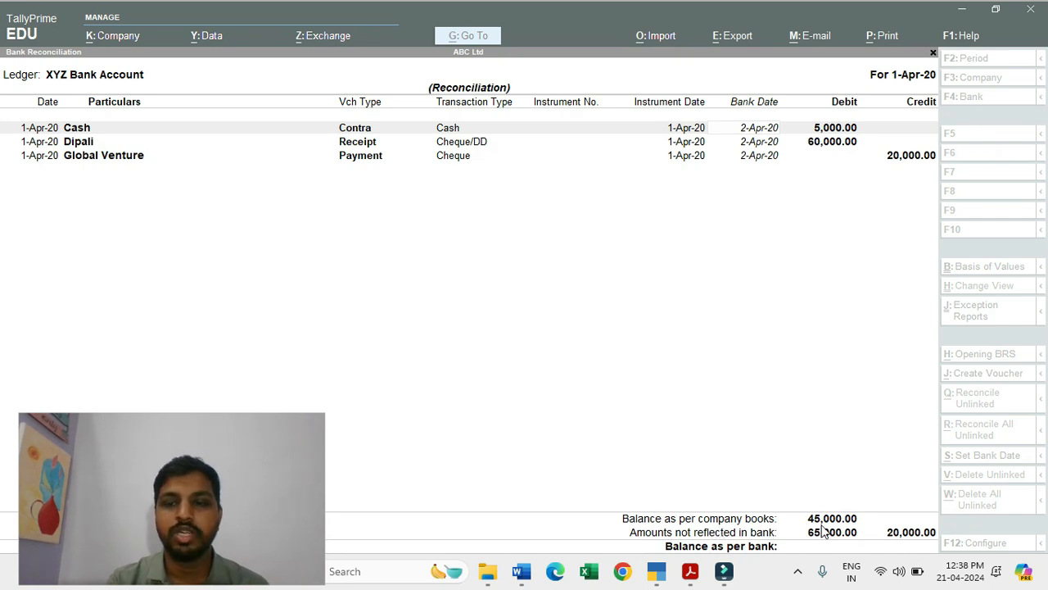
Step: Select the Cash entry's bank date, switch to the XYZ Bank.pdf statement and look up the cash deposit's transaction date
mouse_move(653, 565)
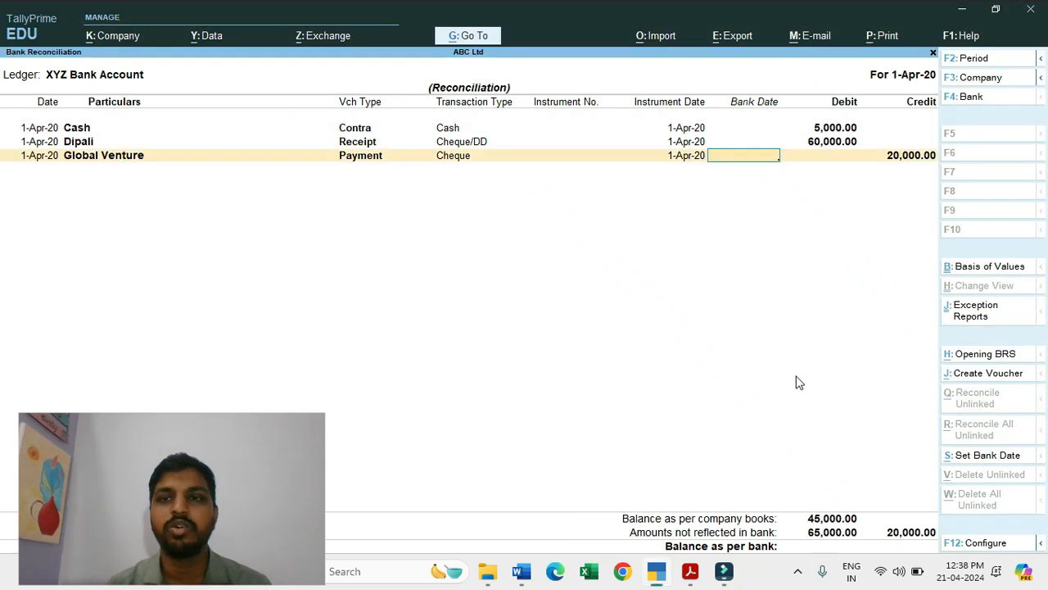
click(745, 126)
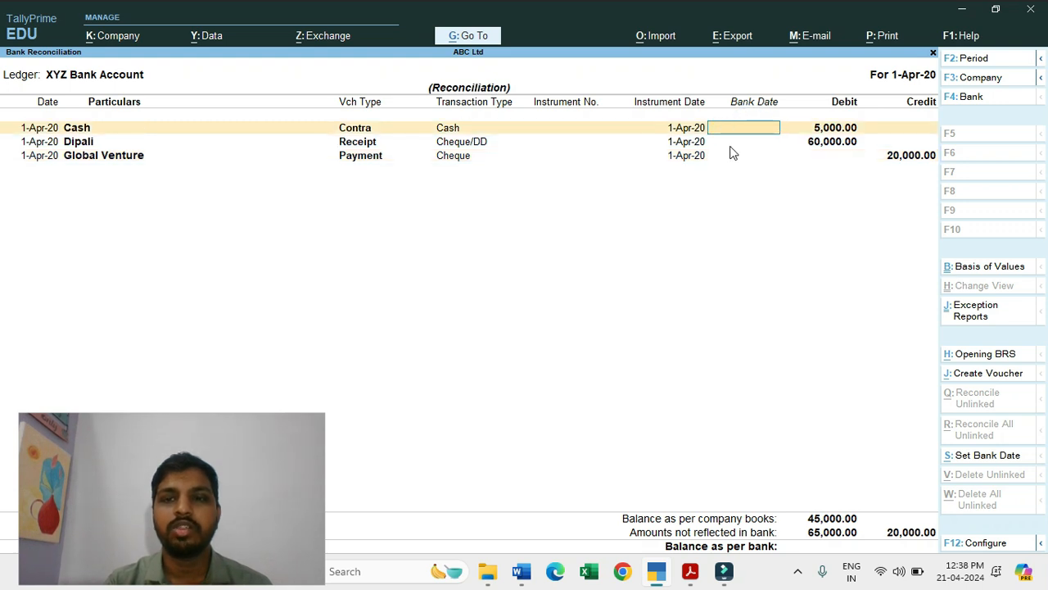
click(733, 143)
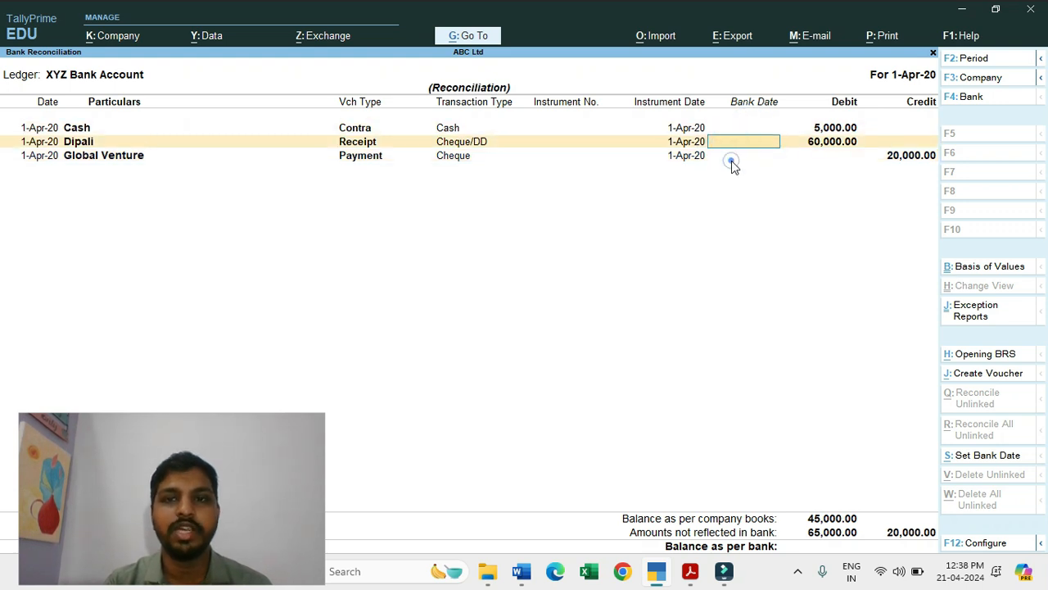
key(Up)
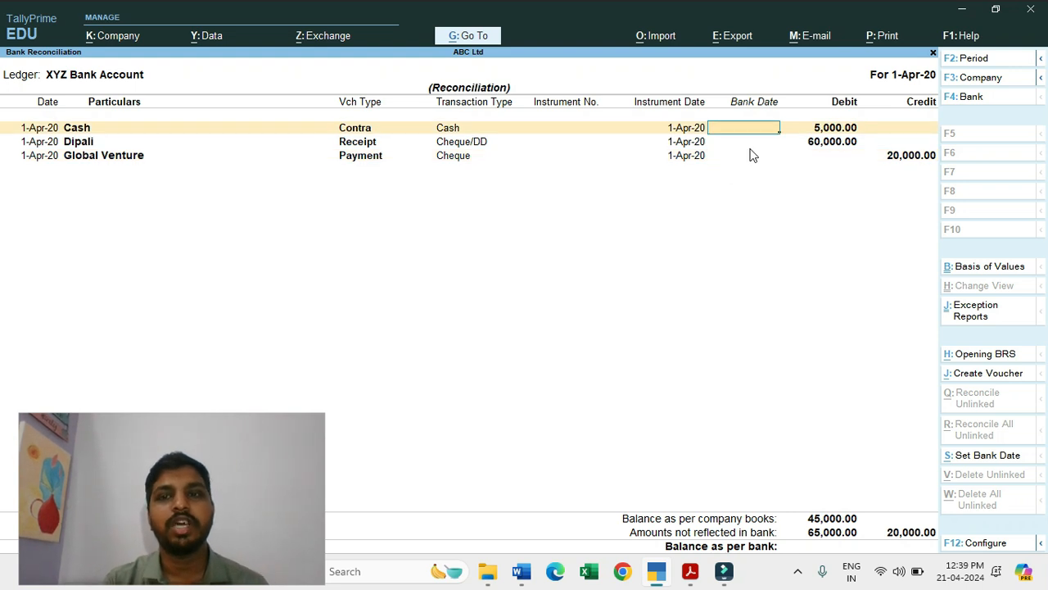
key(alt)
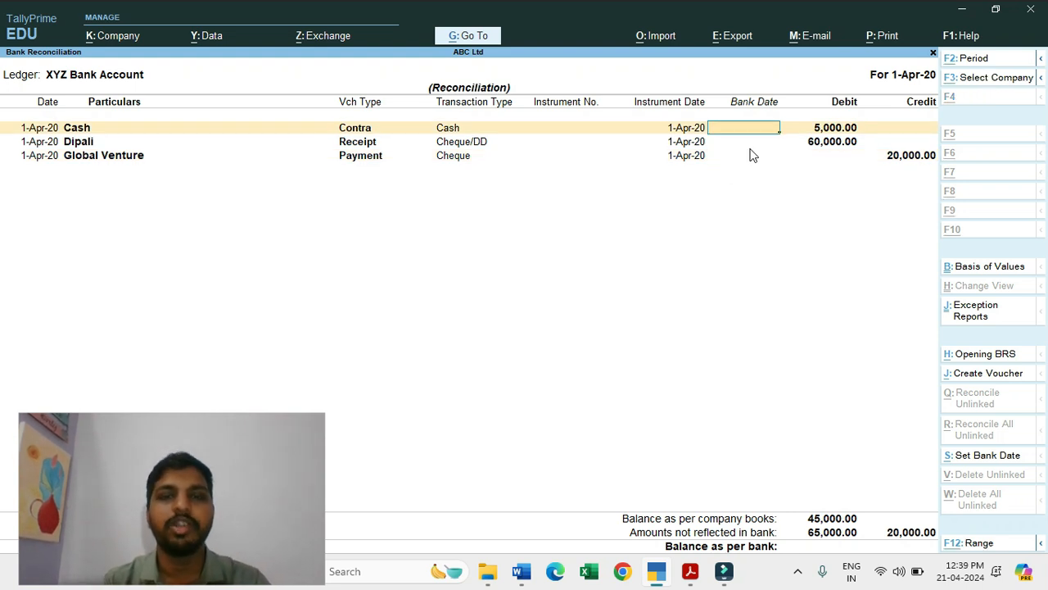
key(alt+Tab)
key(Tab)
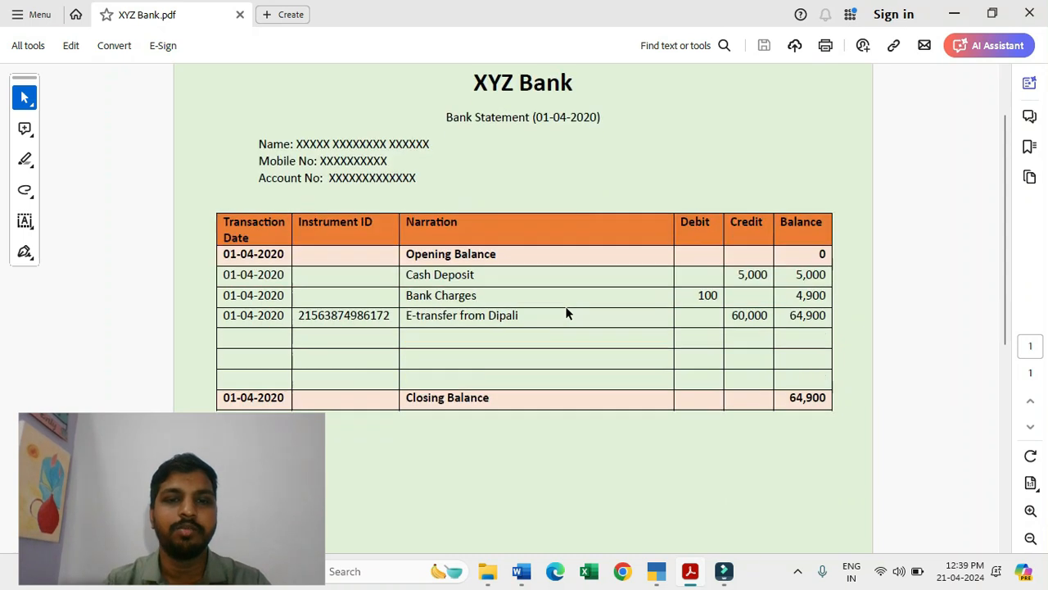
scroll(565, 314, down, 1)
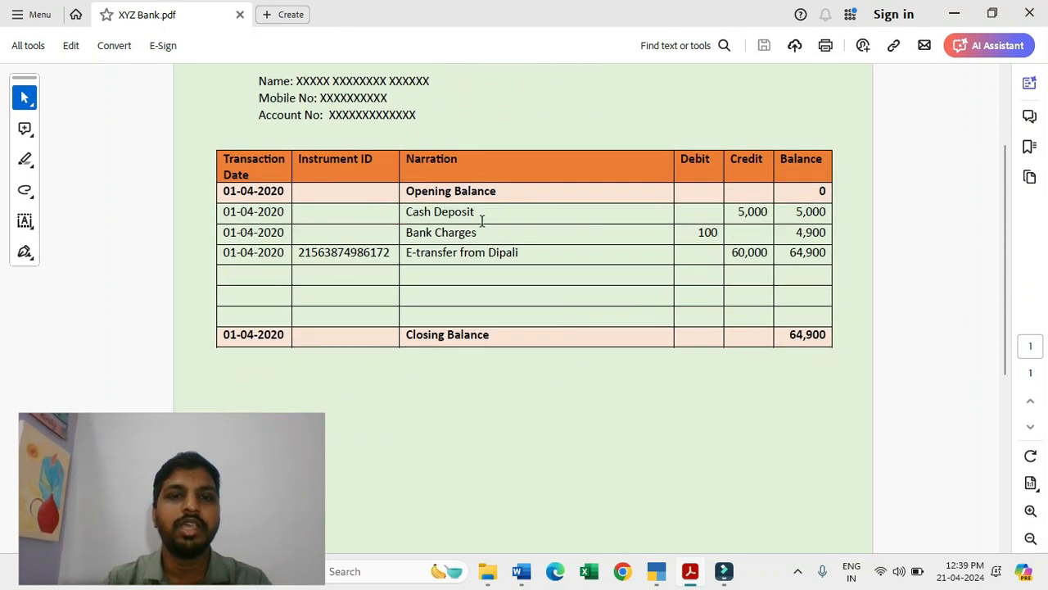
drag(488, 213, 310, 223)
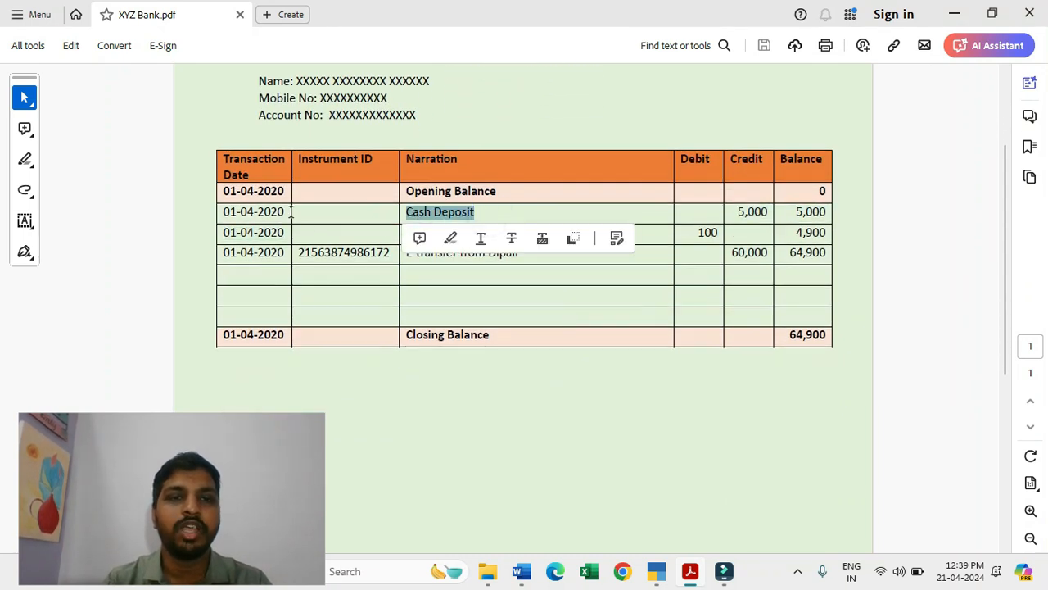
double_click(292, 210)
Step: Switch back to TallyPrime and set the Cash contra entry's bank date to 1-Apr-20
key(alt+Tab)
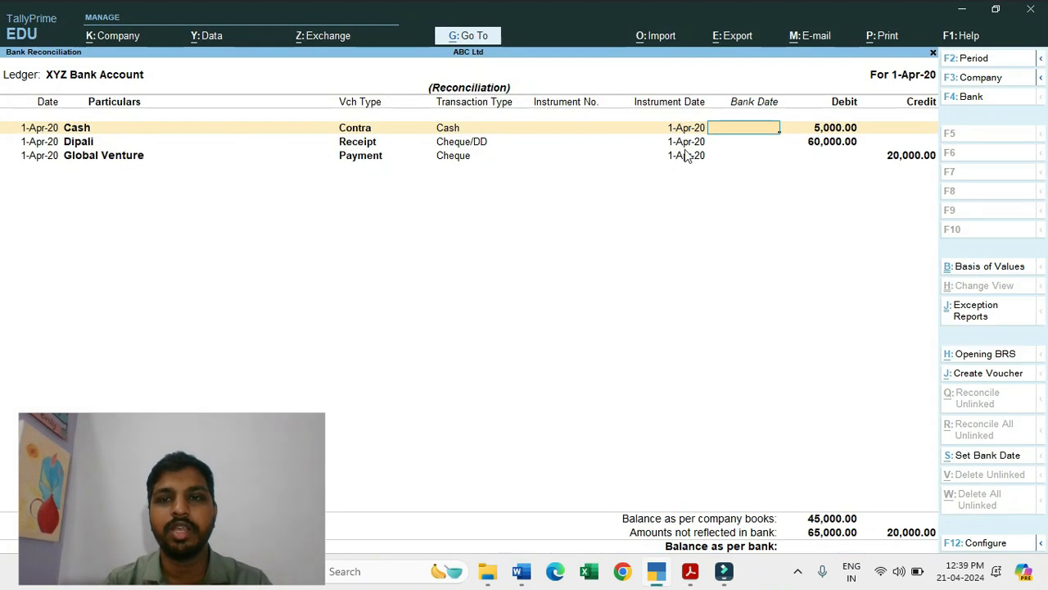
text(1/)
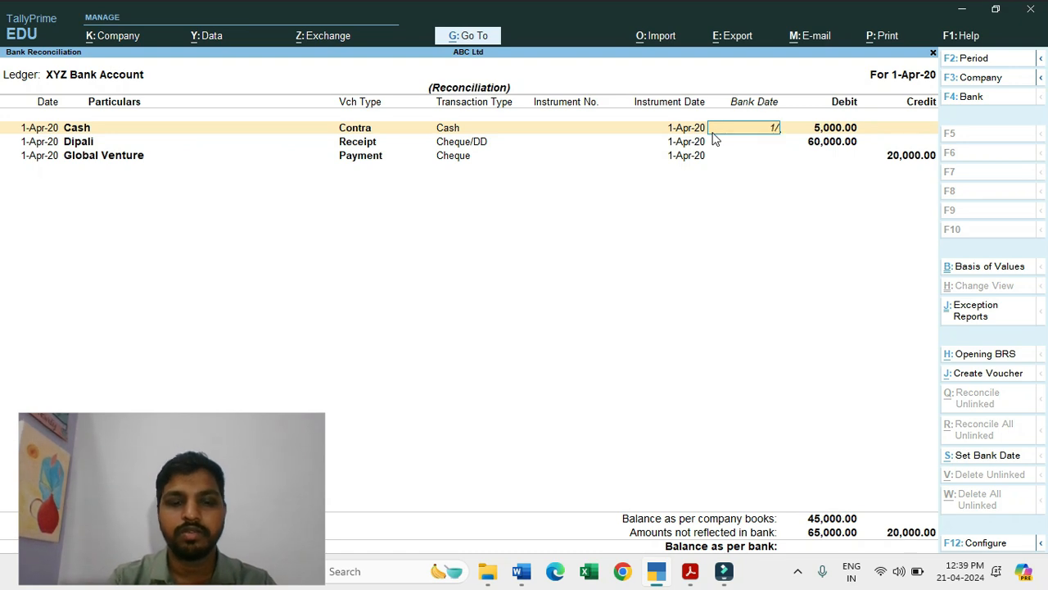
key(Return)
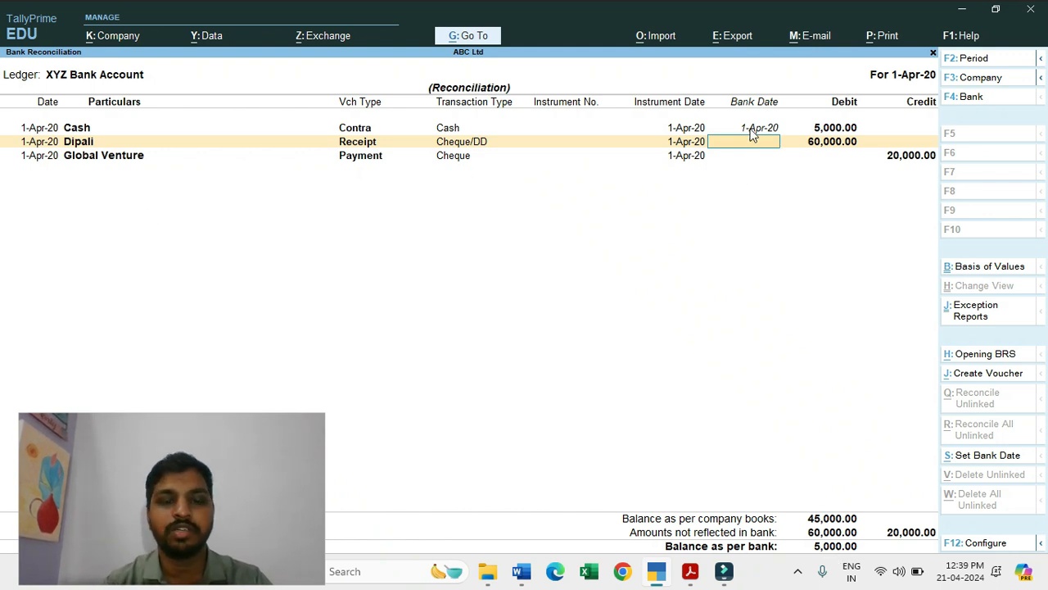
Step: Examine the cash deposit, bank charges and e-transfer rows in the XYZ Bank.pdf statement
key(alt+Tab)
mouse_move(404, 212)
mouse_down()
mouse_move(582, 226)
mouse_move(665, 218)
mouse_up()
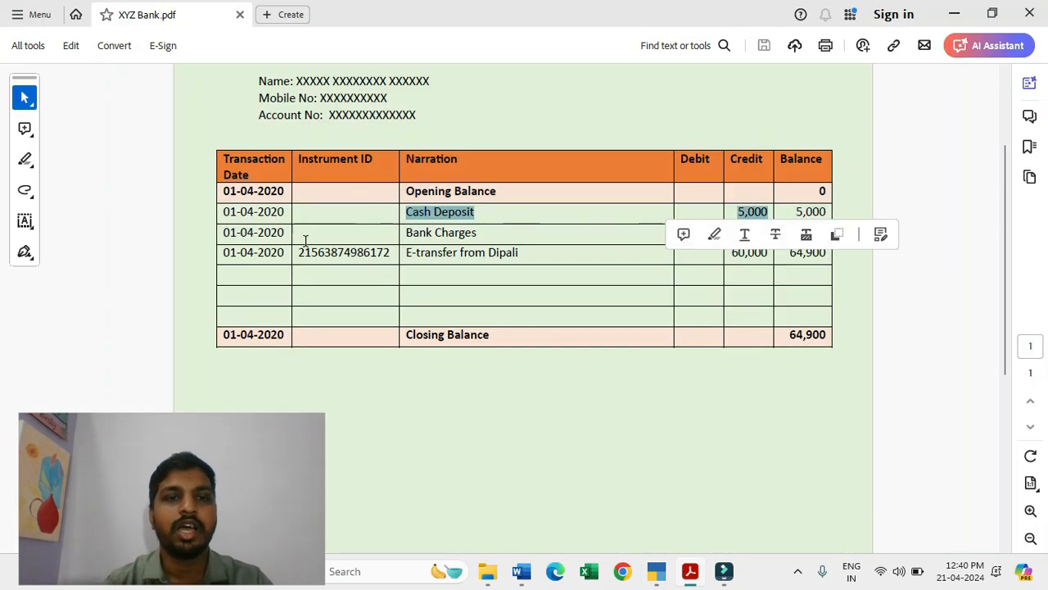
drag(493, 234, 456, 276)
click(574, 230)
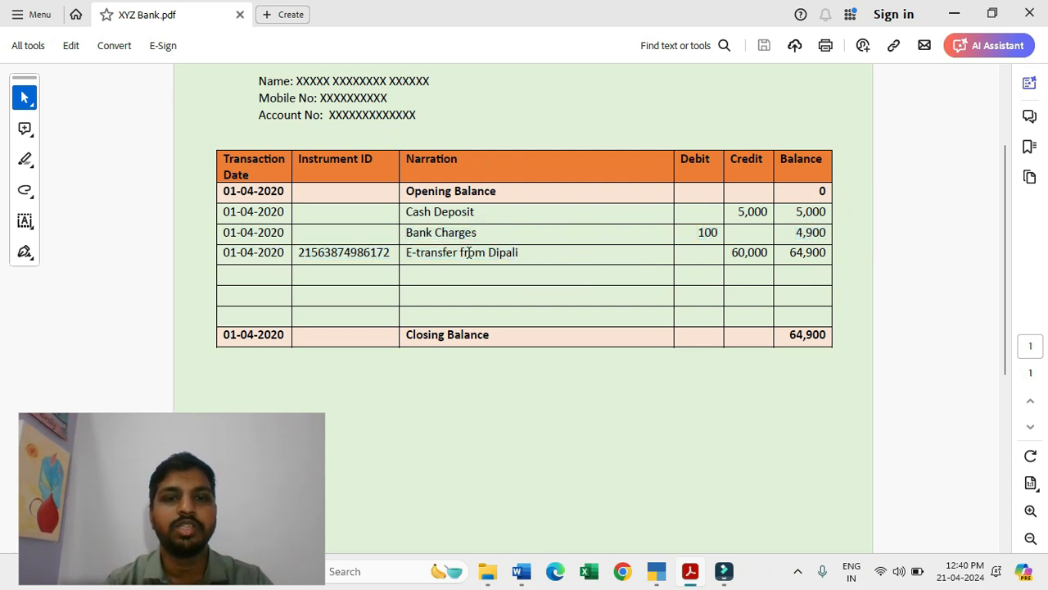
drag(416, 254, 512, 254)
click(533, 250)
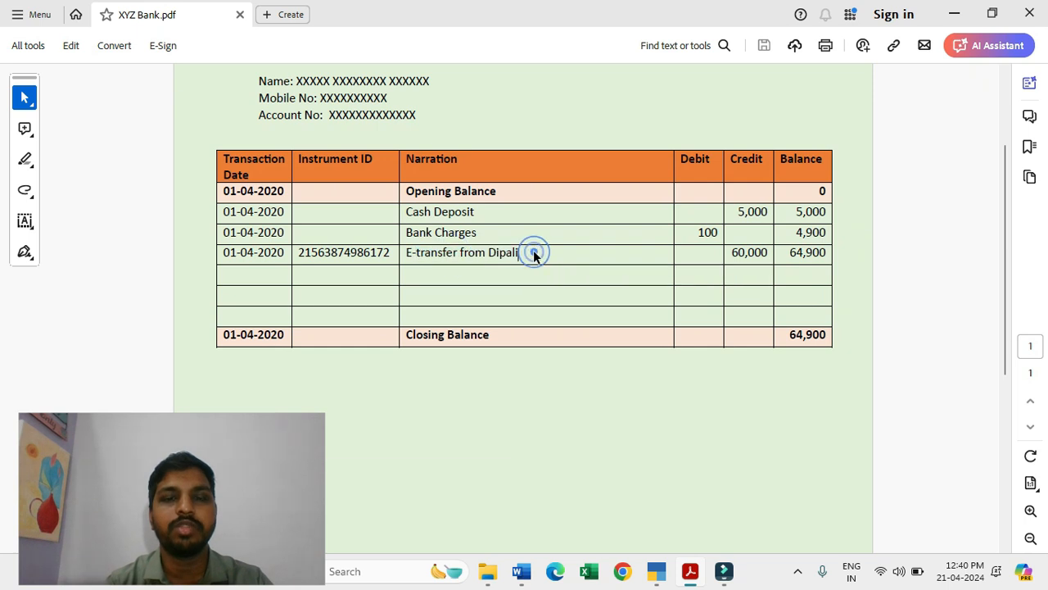
Step: Return to TallyPrime and set the 60,000 receipt entry's bank date to 1-Apr-20
key(alt+Tab)
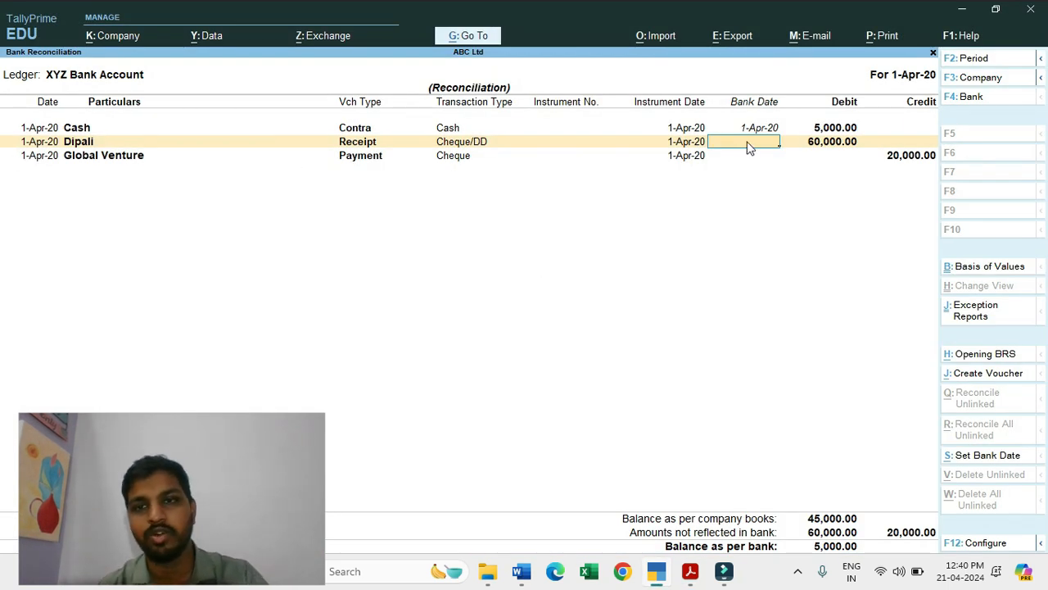
text(1)
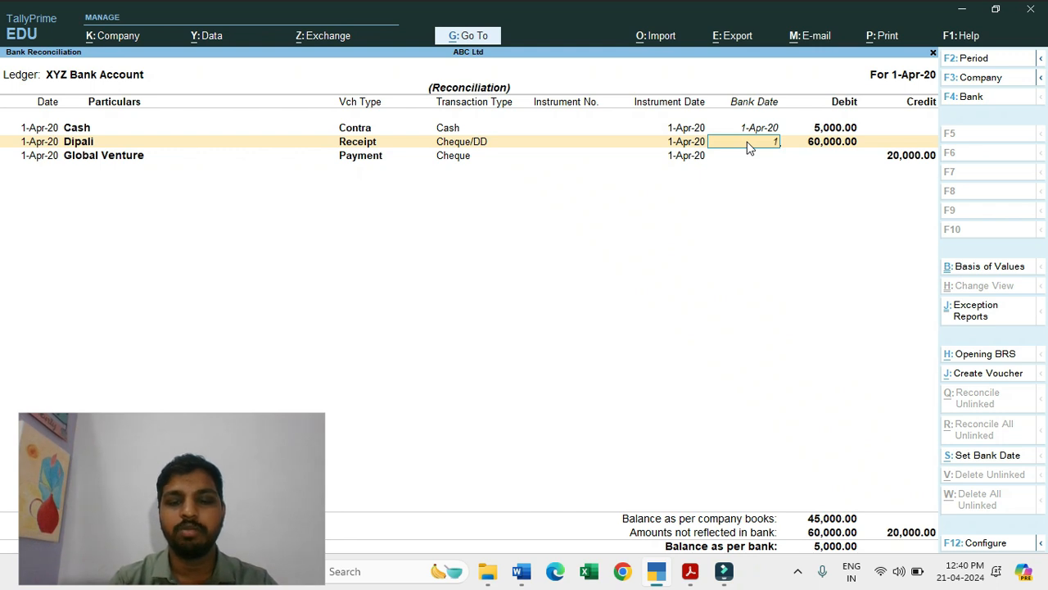
text(/4)
key(Return)
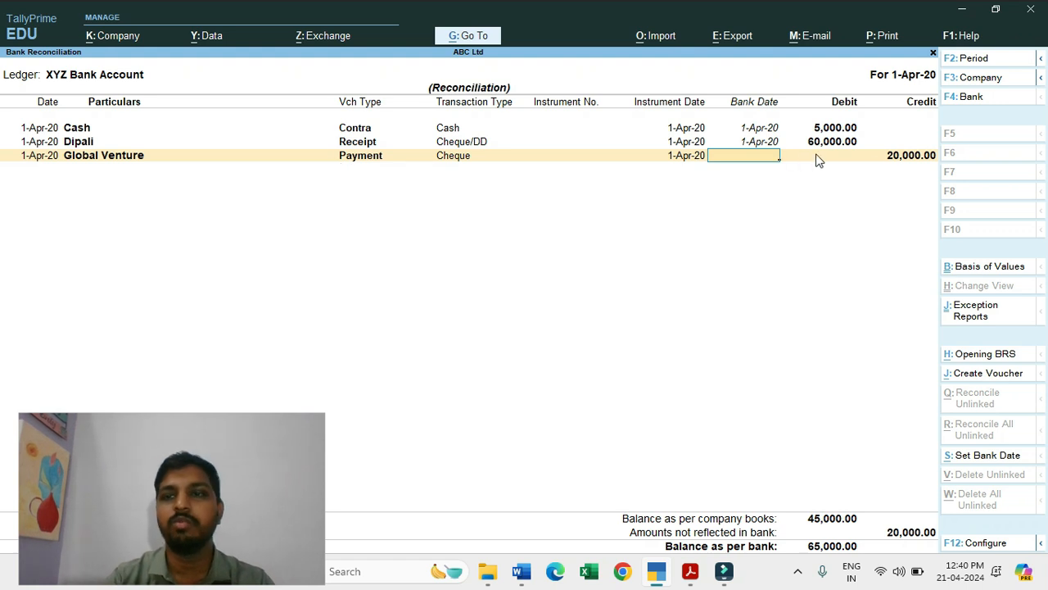
Step: Compare the XYZ Bank.pdf statement with the reconciliation, checking the Global Venture payment and the bank charges row
key(alt+Tab)
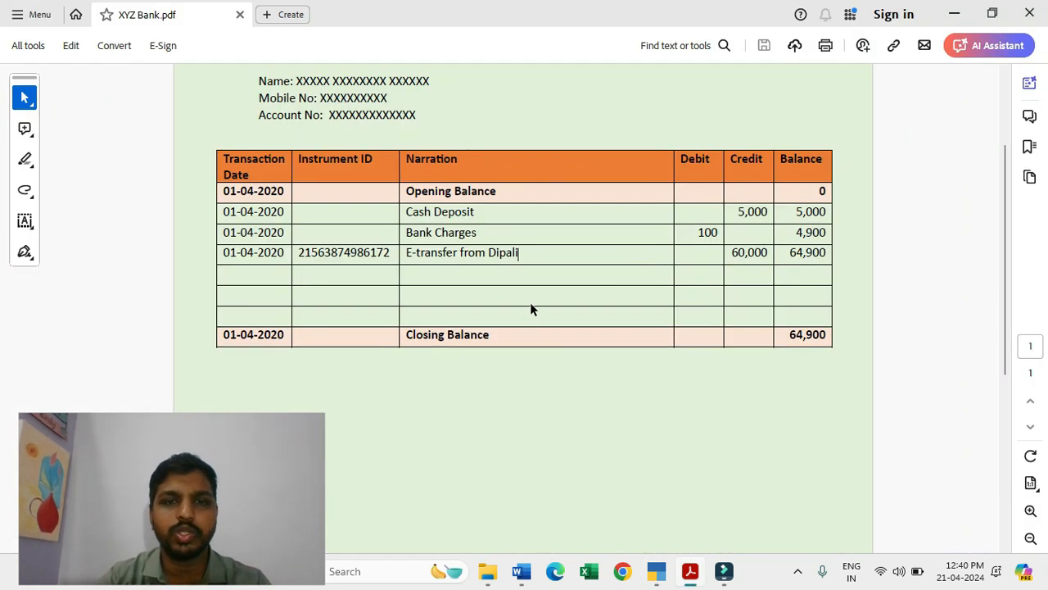
key(alt+Tab)
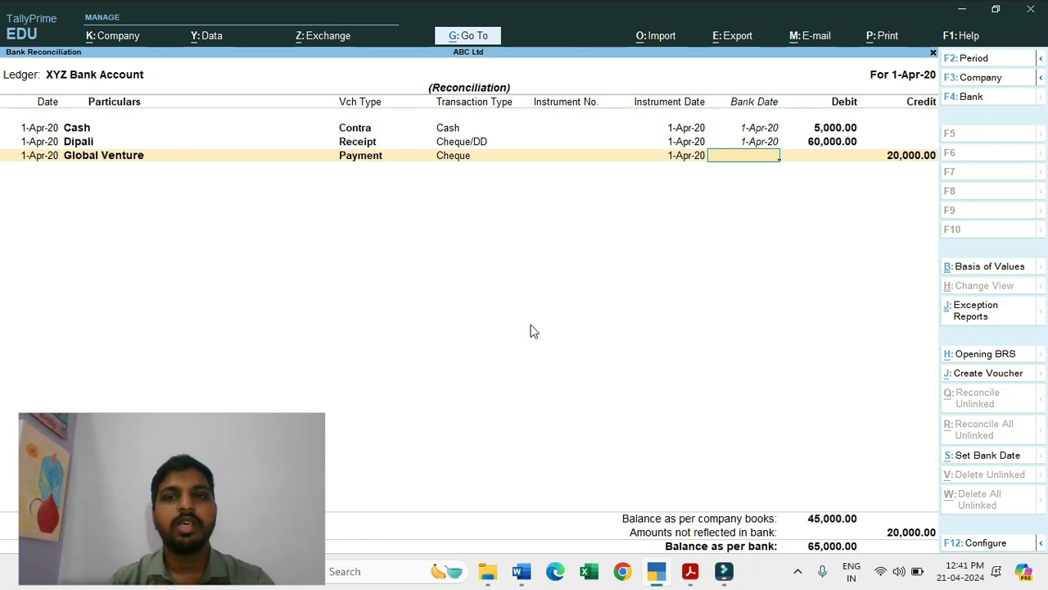
key(alt+Tab)
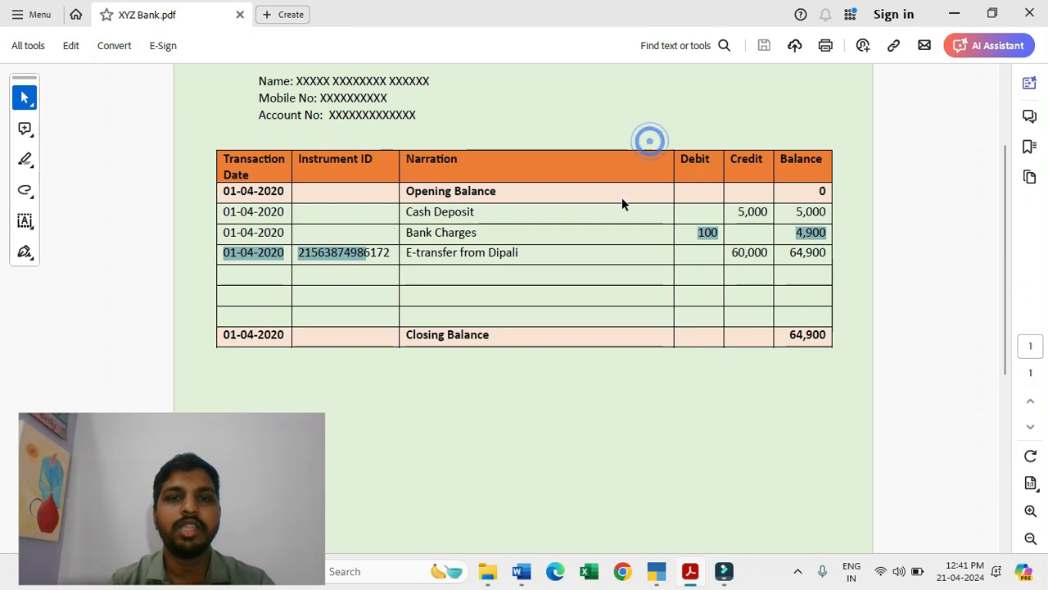
mouse_move(482, 232)
mouse_down()
mouse_move(335, 232)
mouse_move(439, 239)
mouse_move(405, 234)
mouse_up()
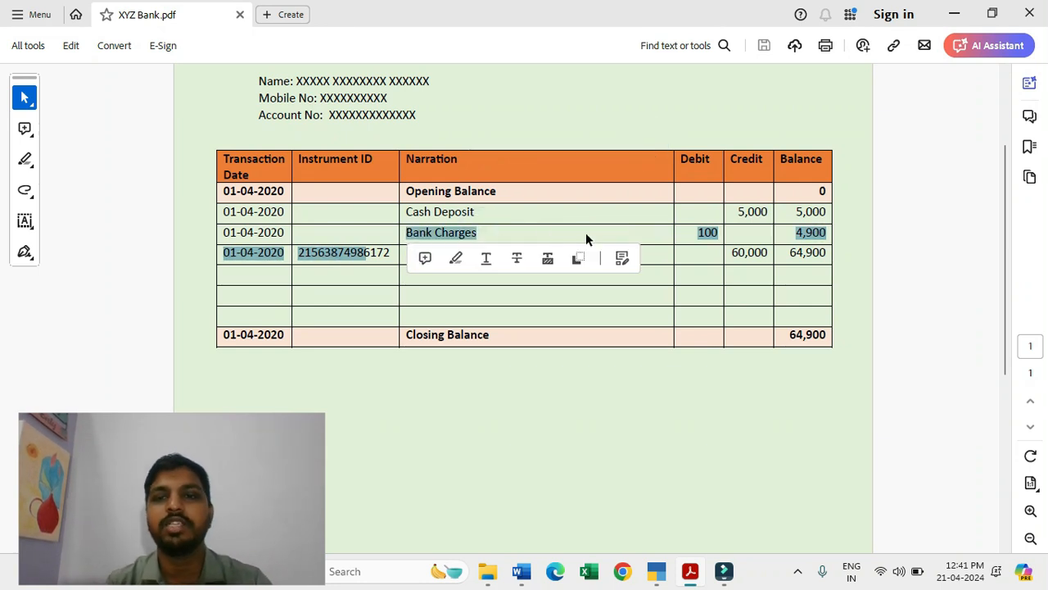
click(679, 234)
Step: Return to TallyPrime and start a new payment voucher from the reconciliation with XYZ Bank Account as its account
key(alt+Tab)
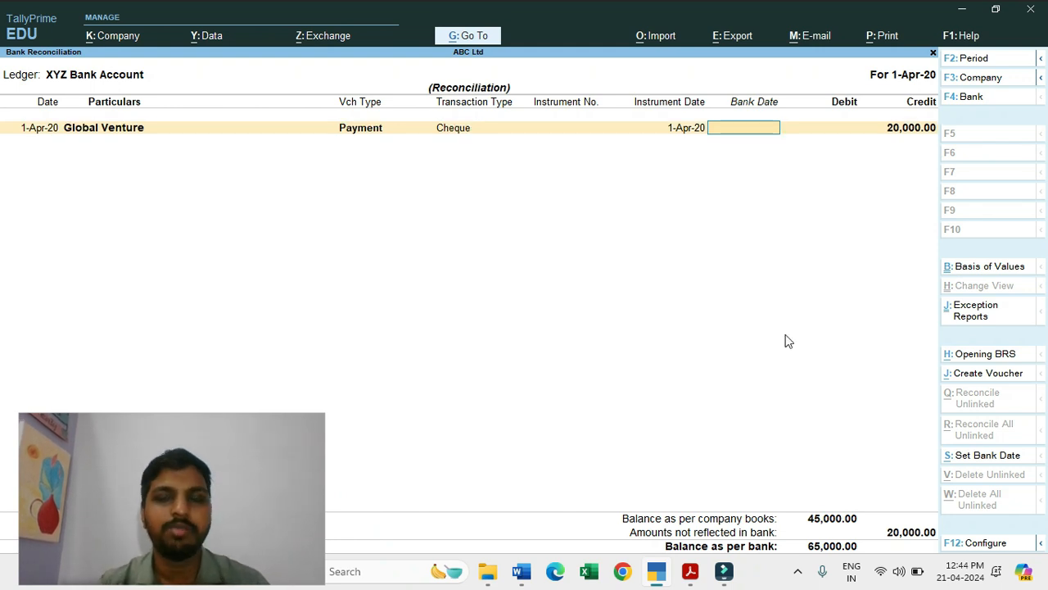
click(979, 377)
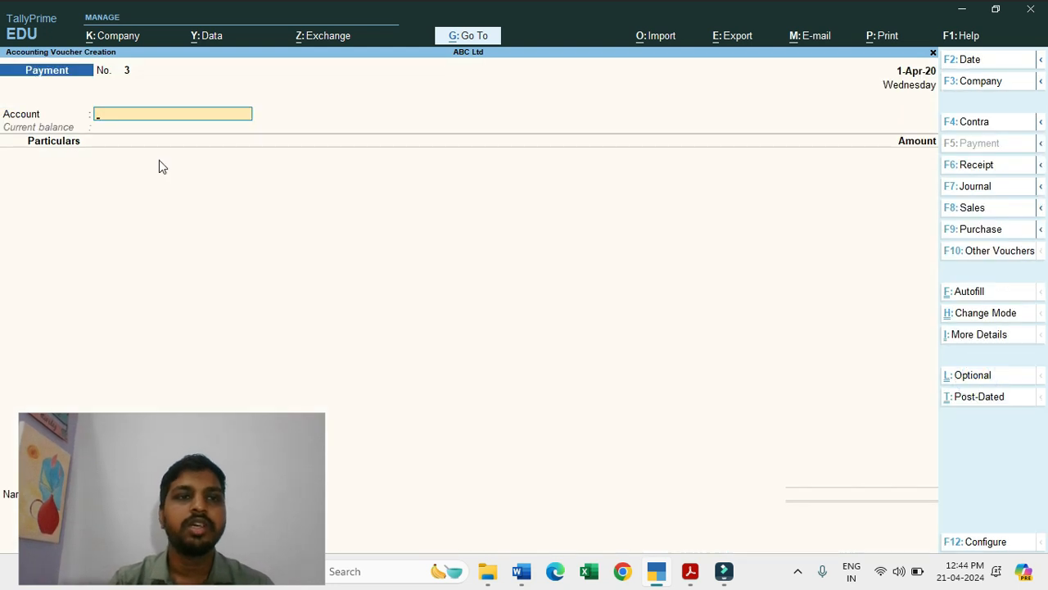
click(141, 115)
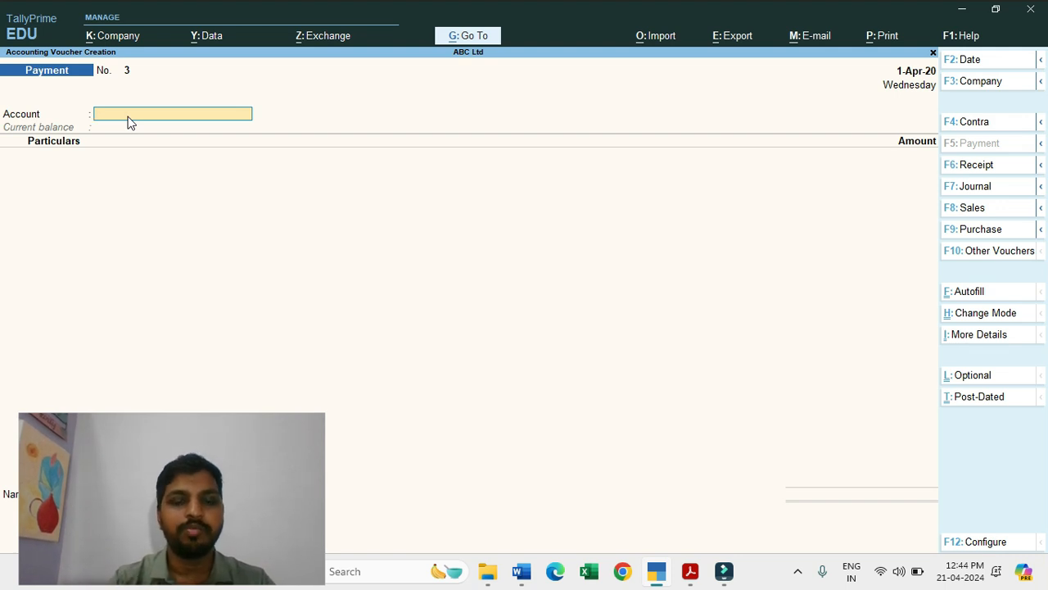
text(Bank)
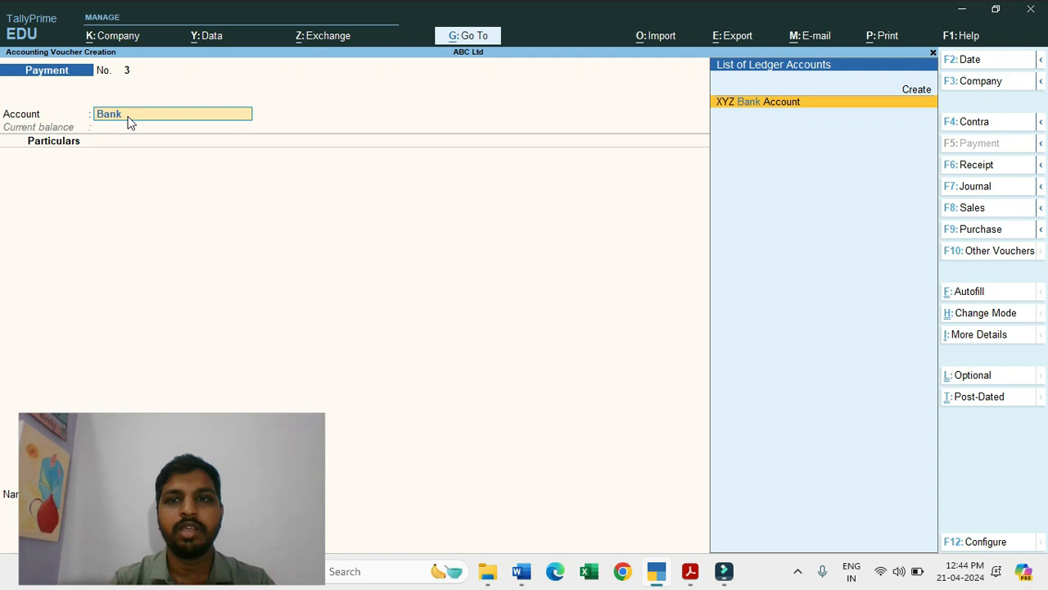
key(Return)
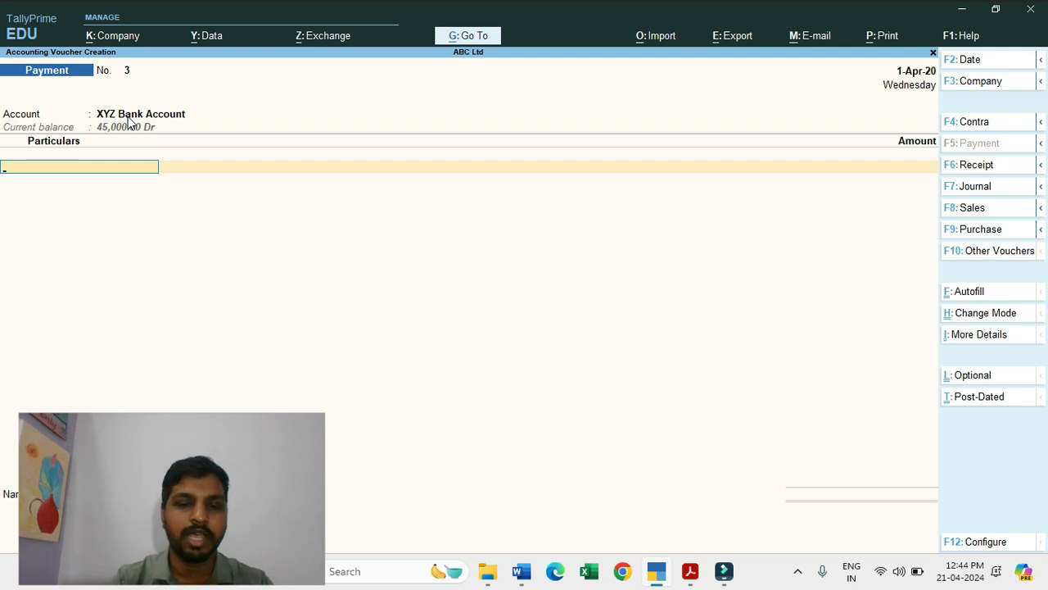
Step: Create a ledger named Bank Charges 1 under Indirect Expenses for the payment voucher's particulars
key(alt+c)
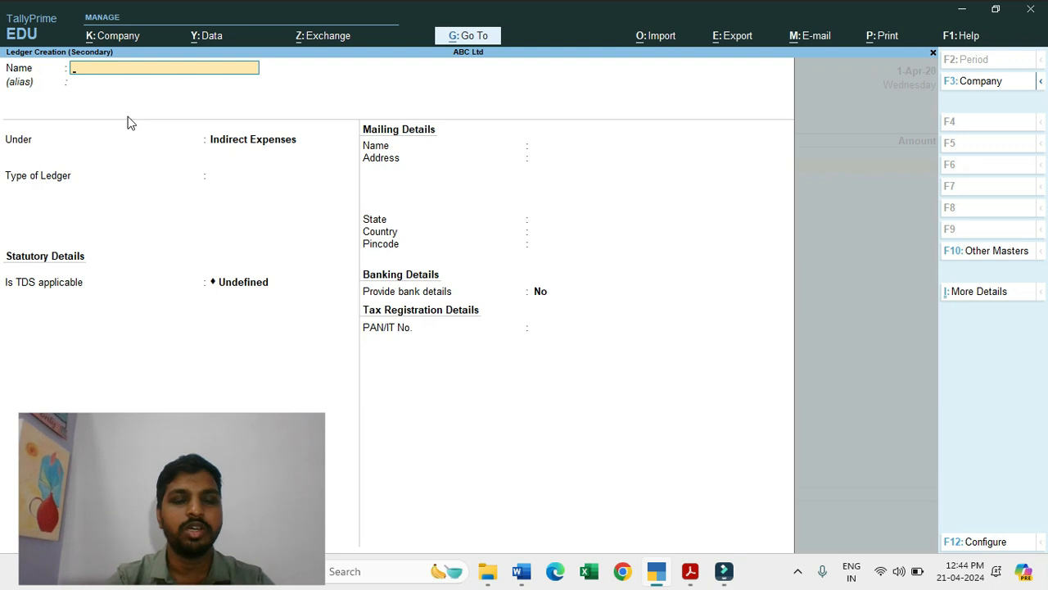
text(Bank Cha)
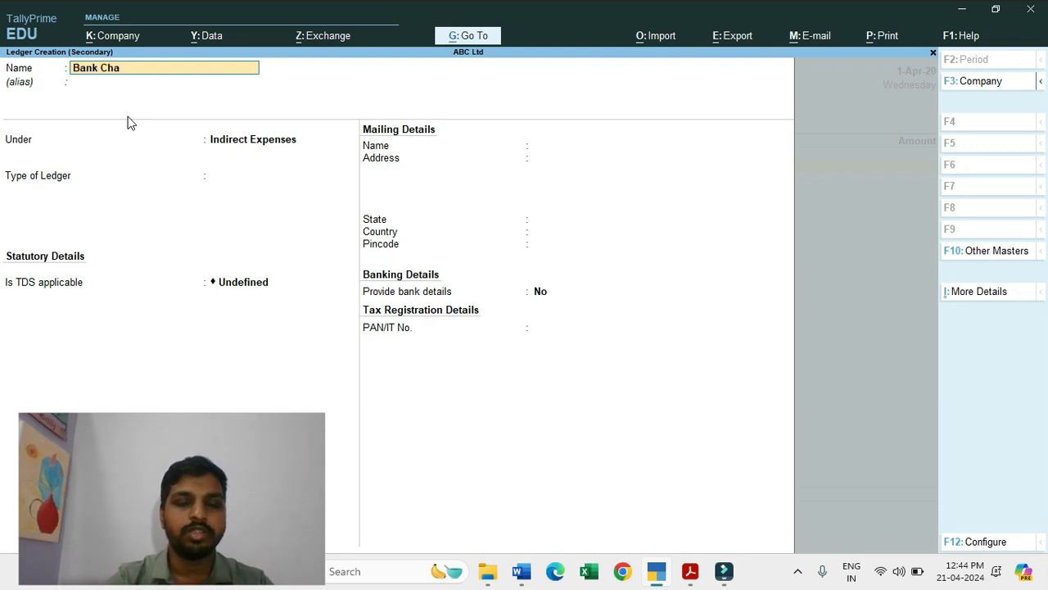
text(rges 1)
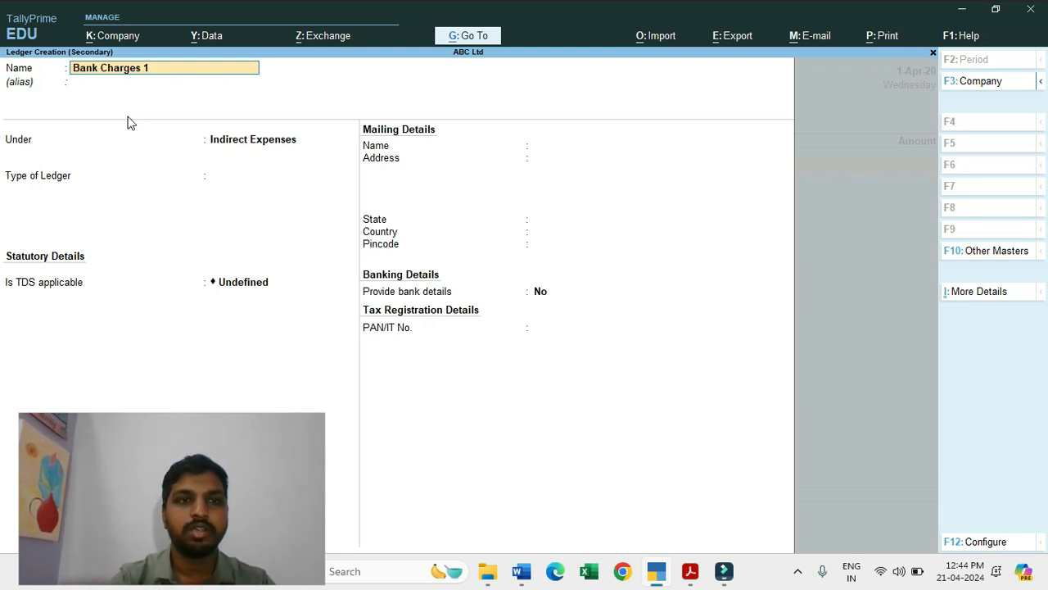
key(Return)
key(Return)
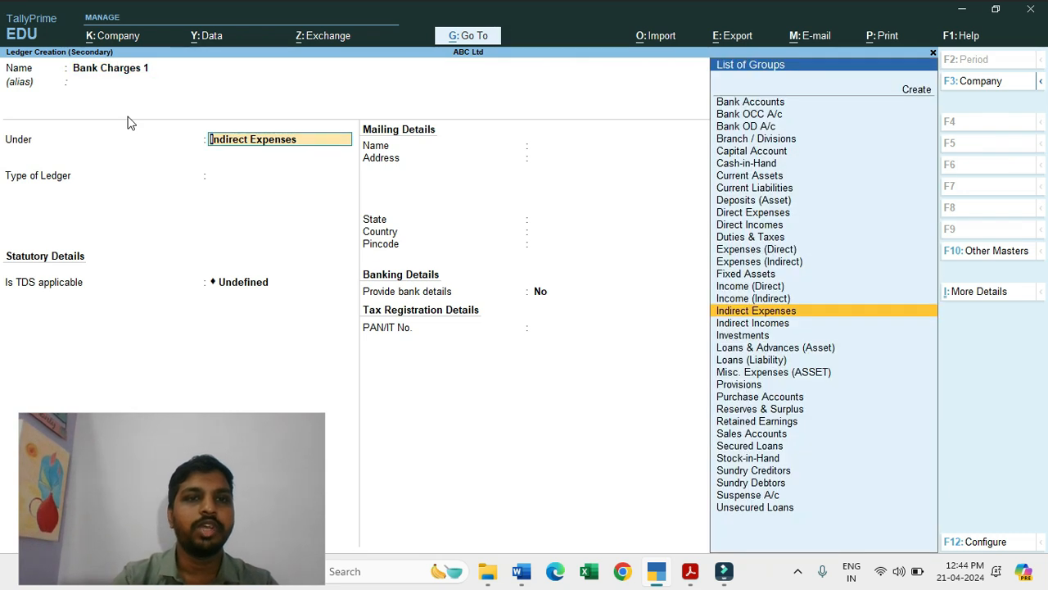
key(Return)
key(Return)
key(Return)
key(Return)
key(Return)
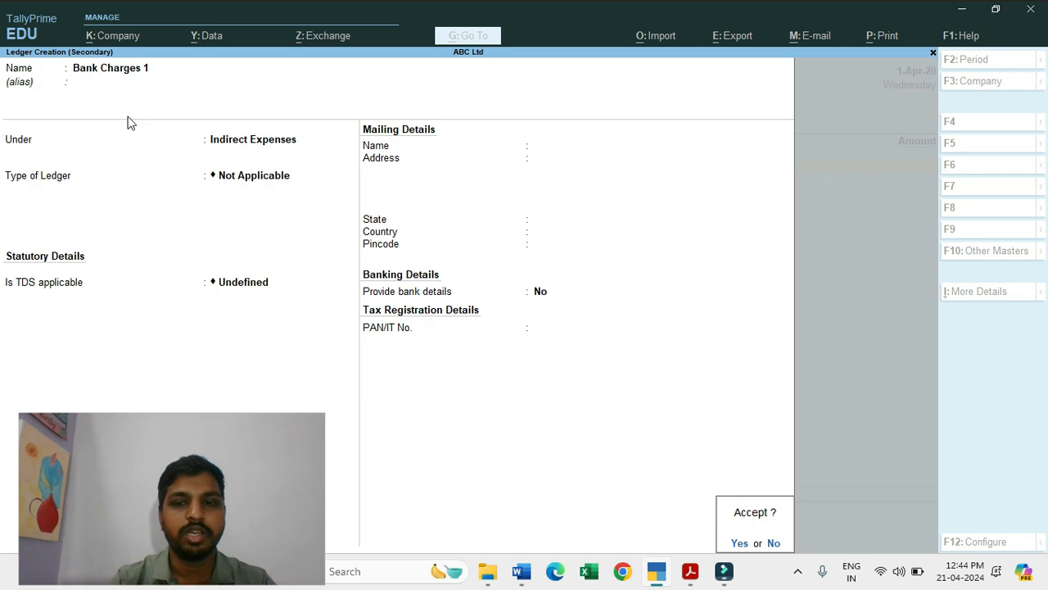
key(Return)
Step: Enter 100 as the Bank Charges 1 amount and accept its bank allocation as a Cheque dated 1-Apr-20
text(100)
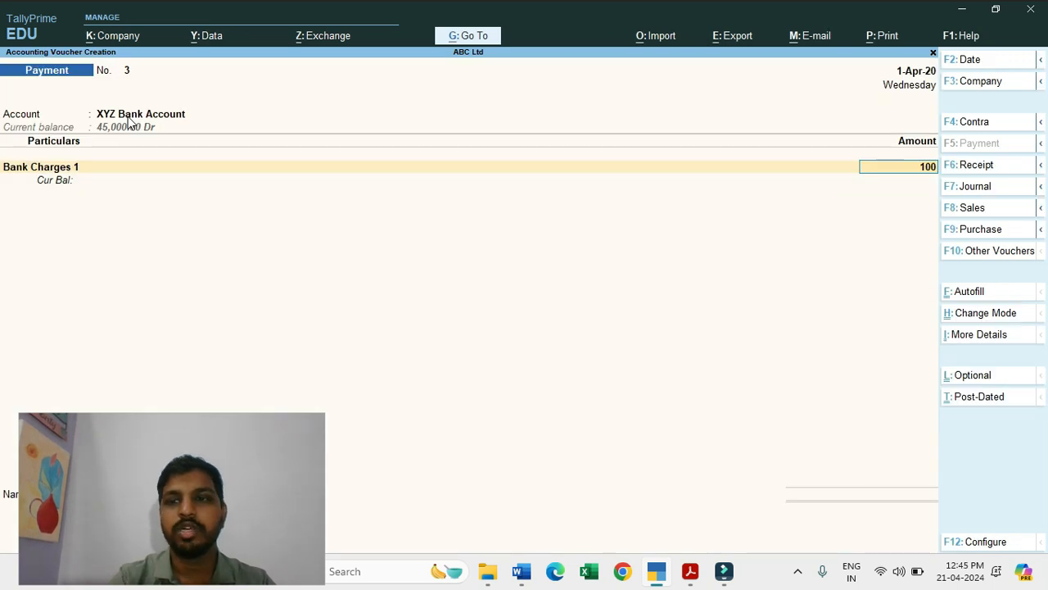
key(Return)
key(Return)
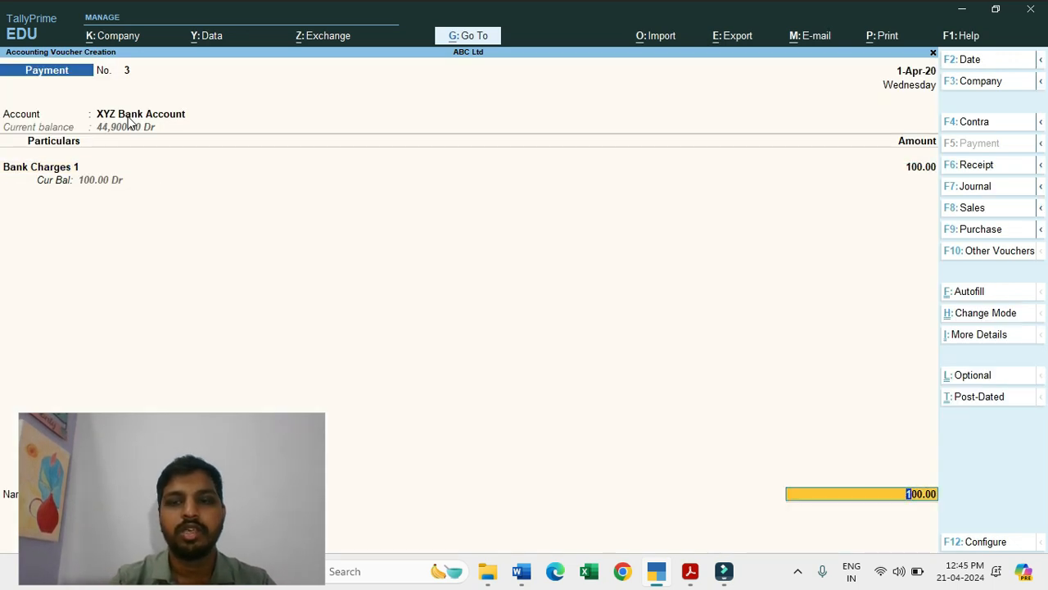
key(Return)
key(Return)
key(Return)
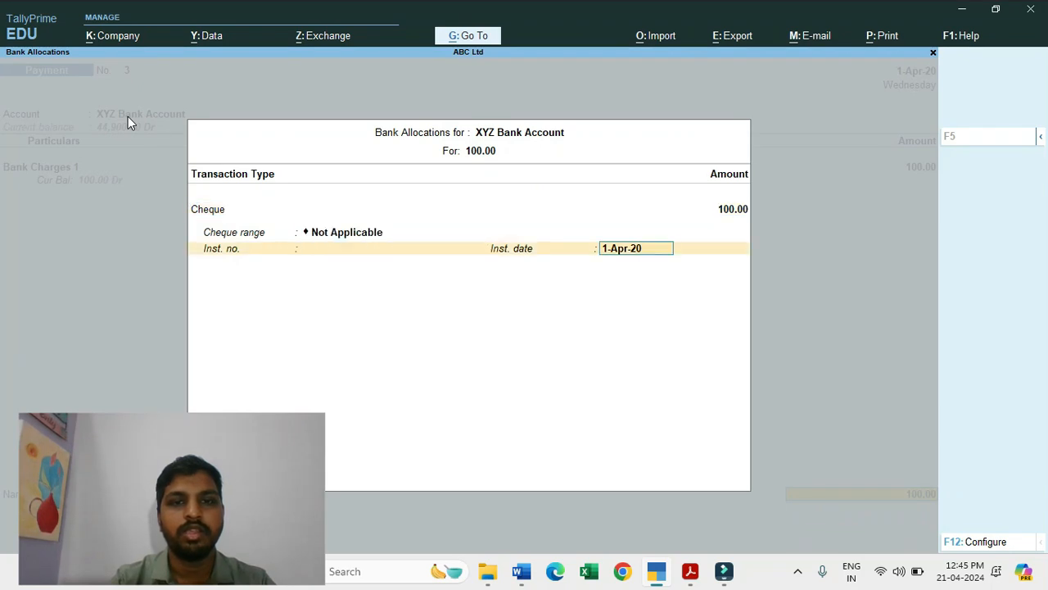
key(Return)
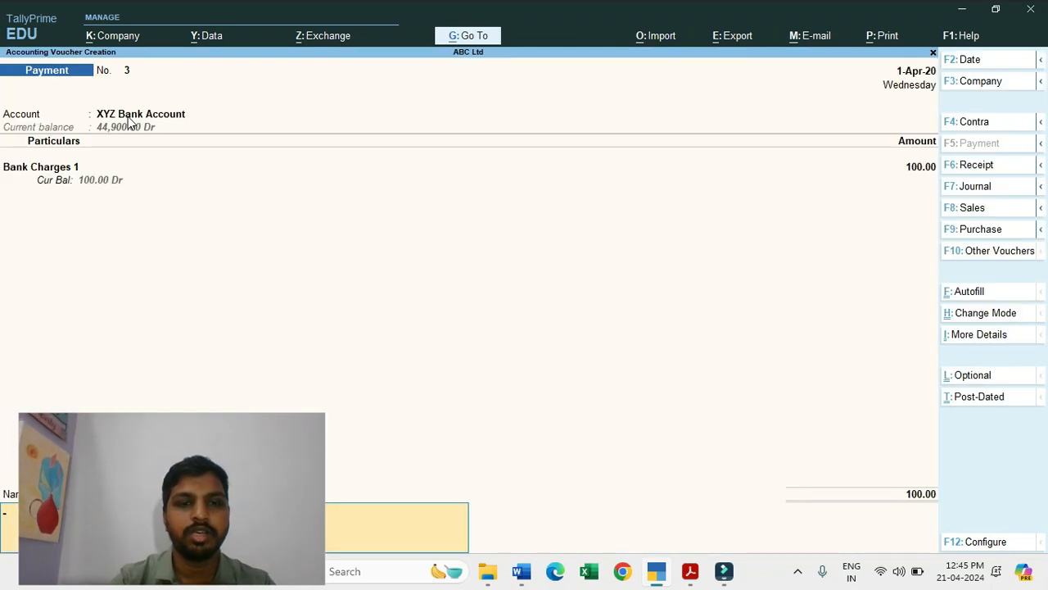
Step: Add the narration "Being Bank Charges recorded as per Bank Statement" and save the payment voucher
drag(131, 500, 105, 352)
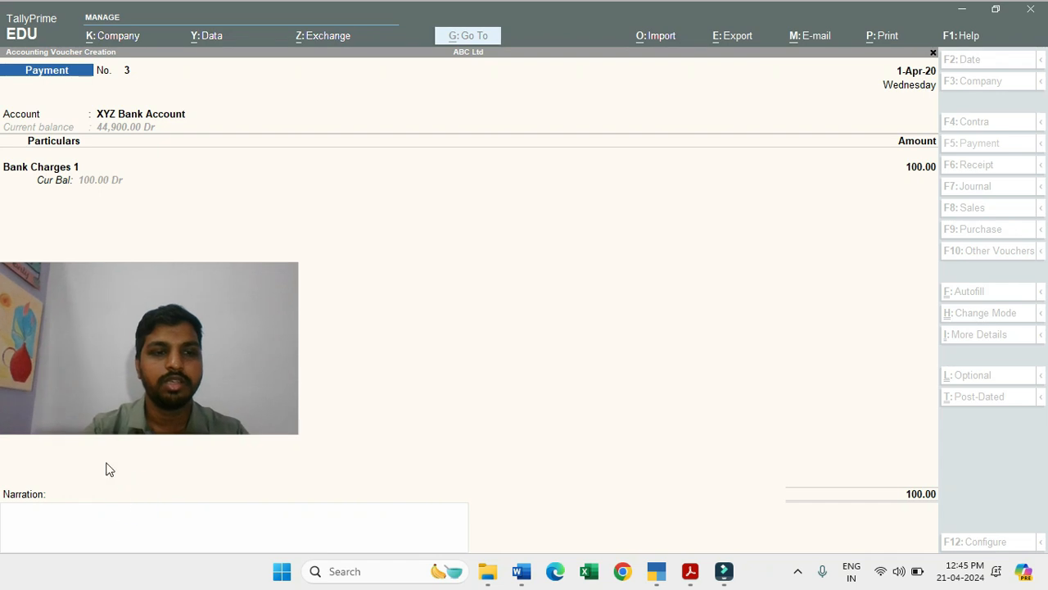
click(90, 527)
text(Being)
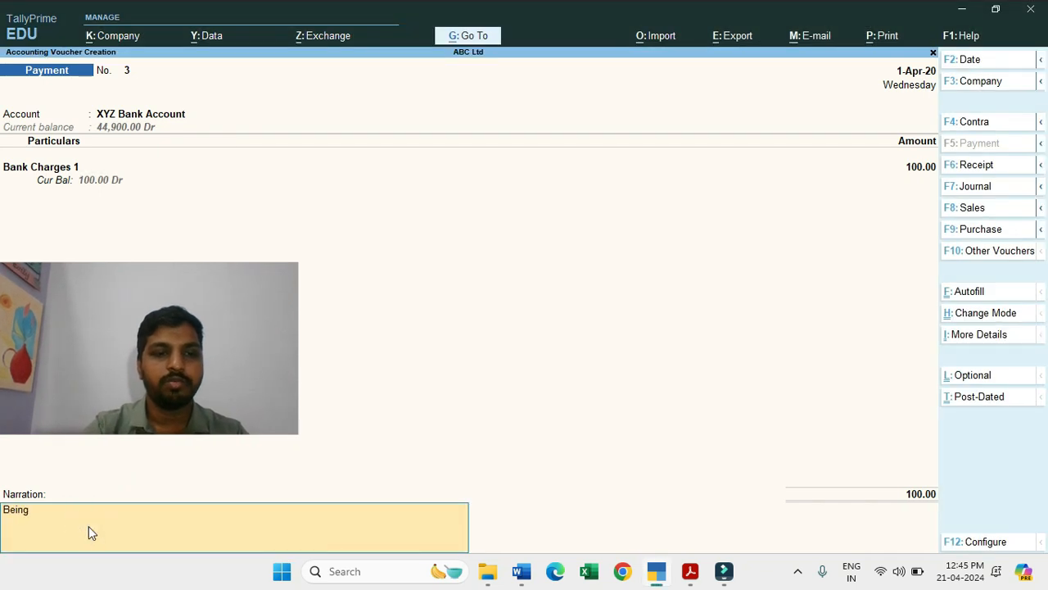
text( Bank Chreg)
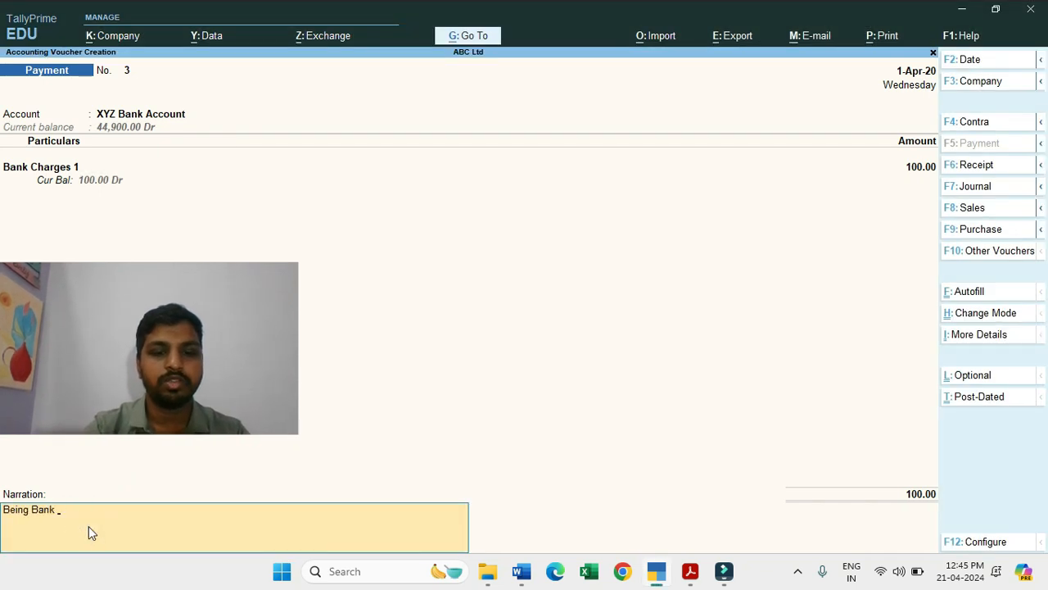
key(BackSpace)
key(BackSpace)
key(BackSpace)
text(a)
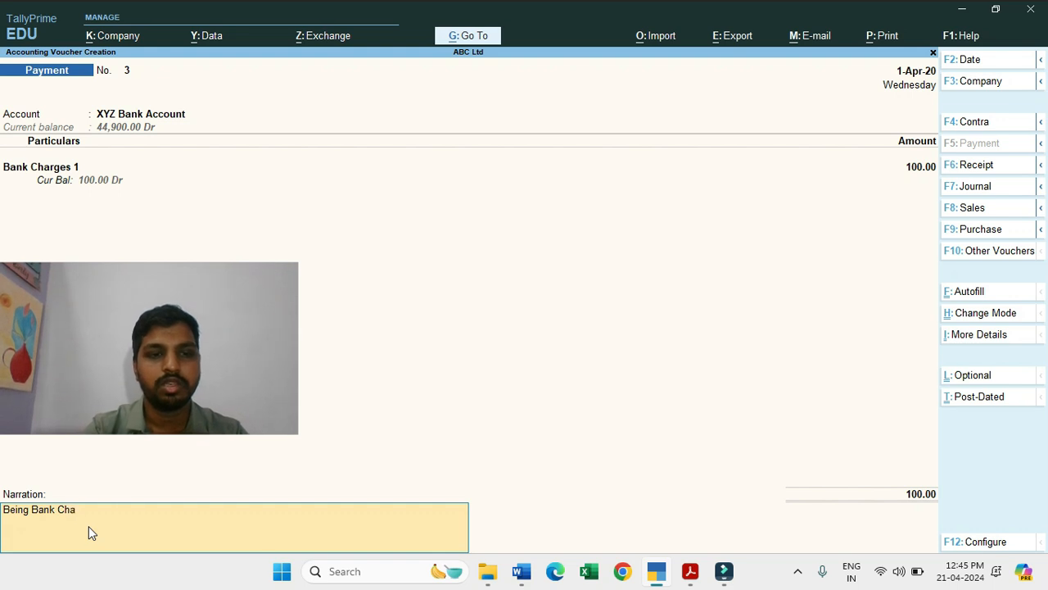
text(rges re)
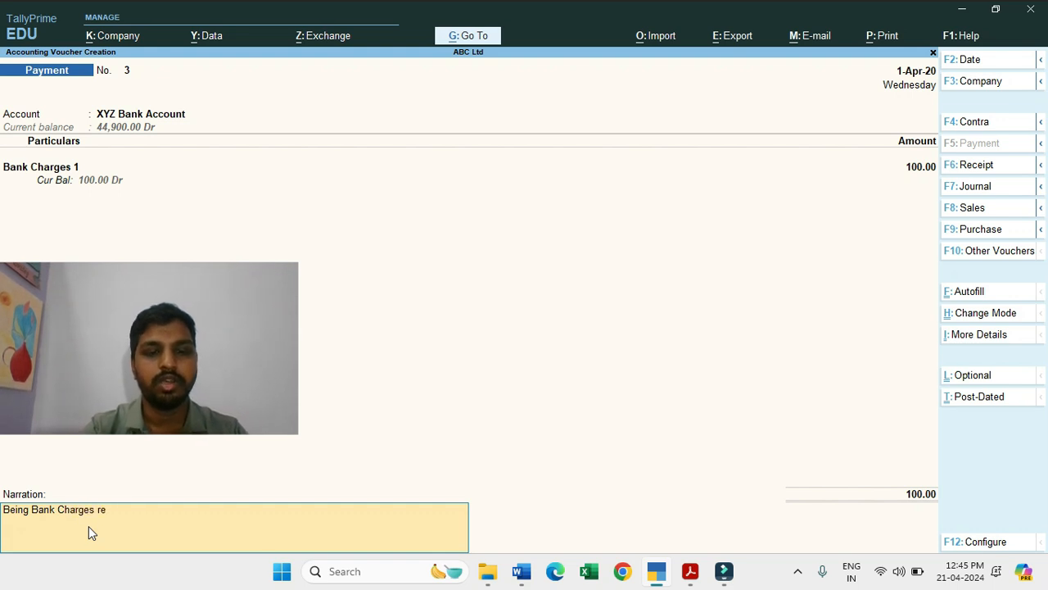
text(corded as p)
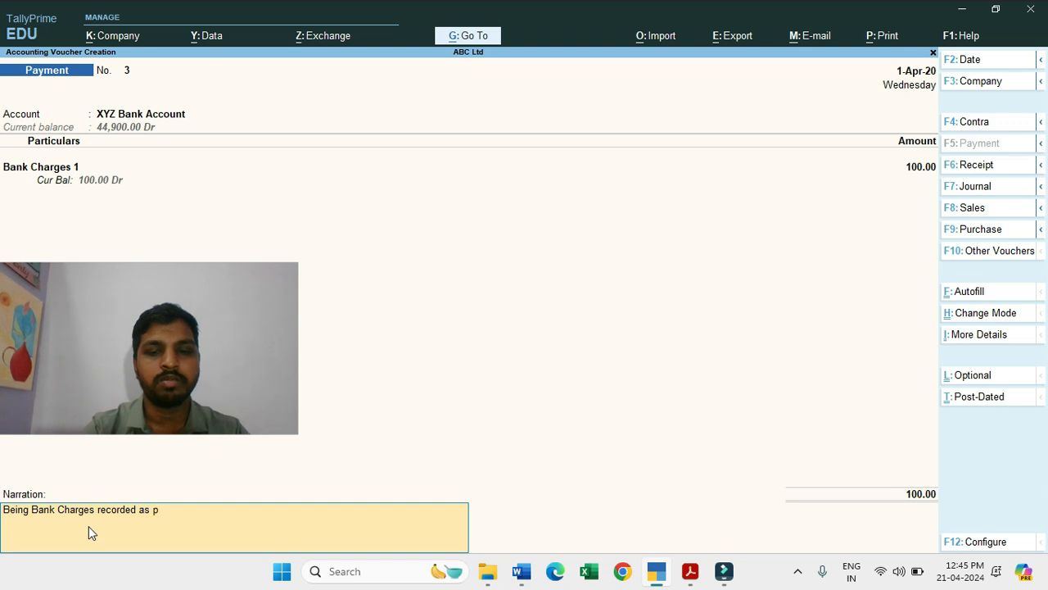
text(er Bank Statement)
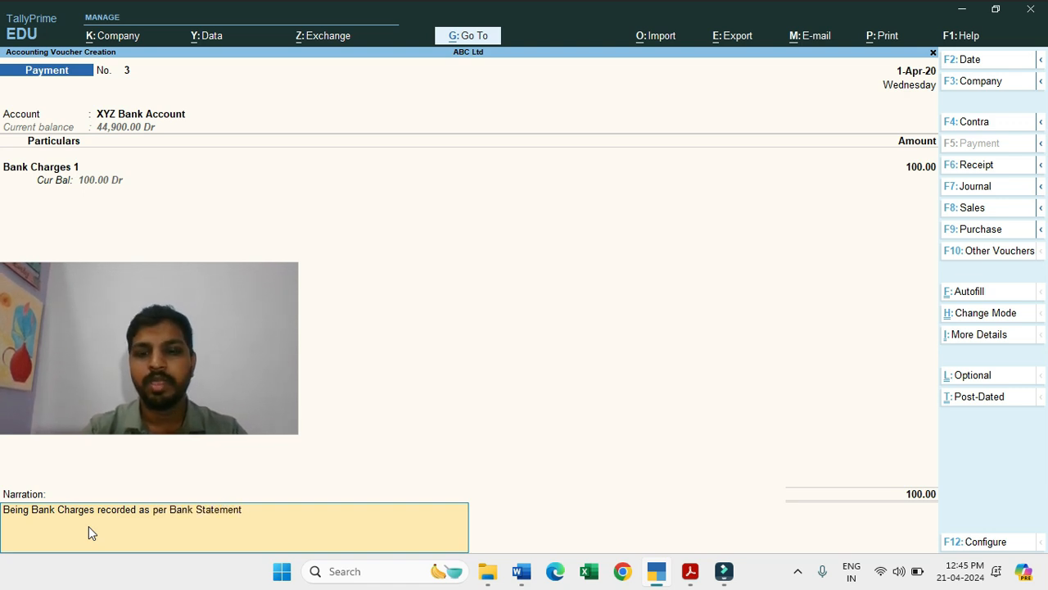
key(Return)
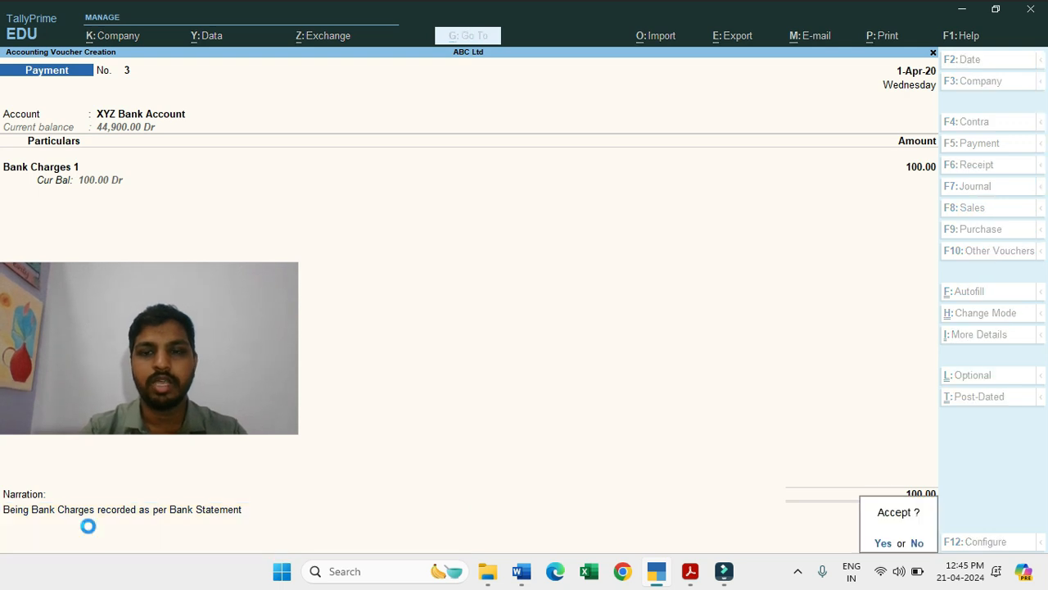
key(Return)
Step: Set the Bank Charges 1 entry's bank date to 1-Apr-20 and save the reconciliation
key(Down)
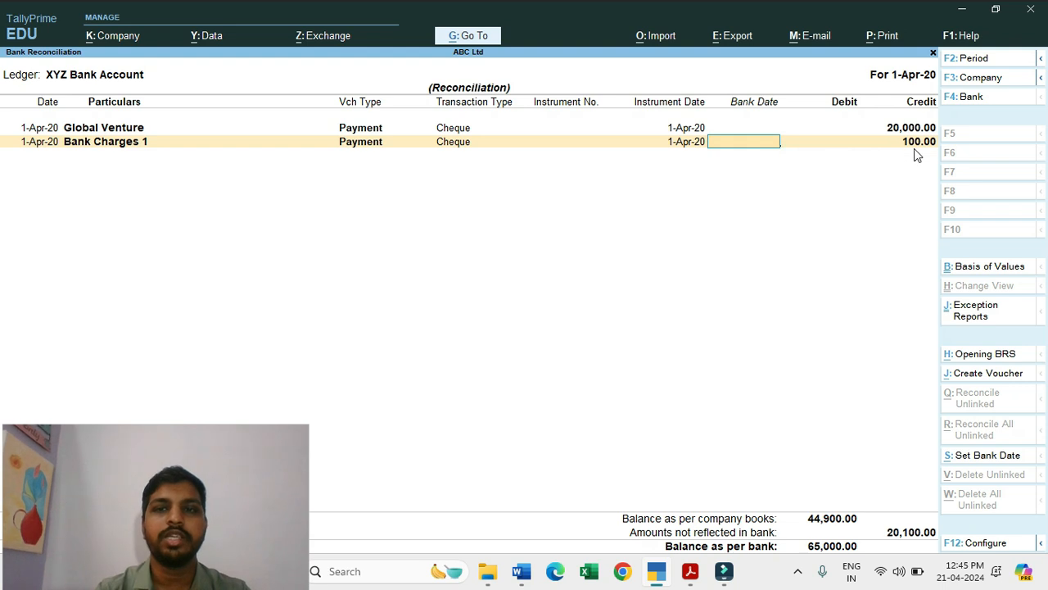
text(0)
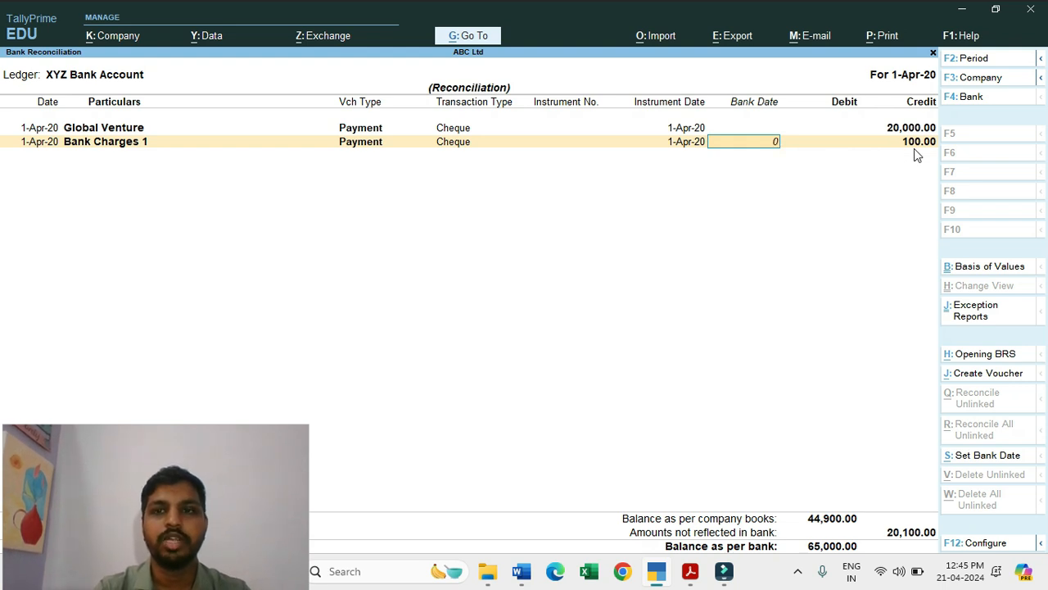
text(1-04)
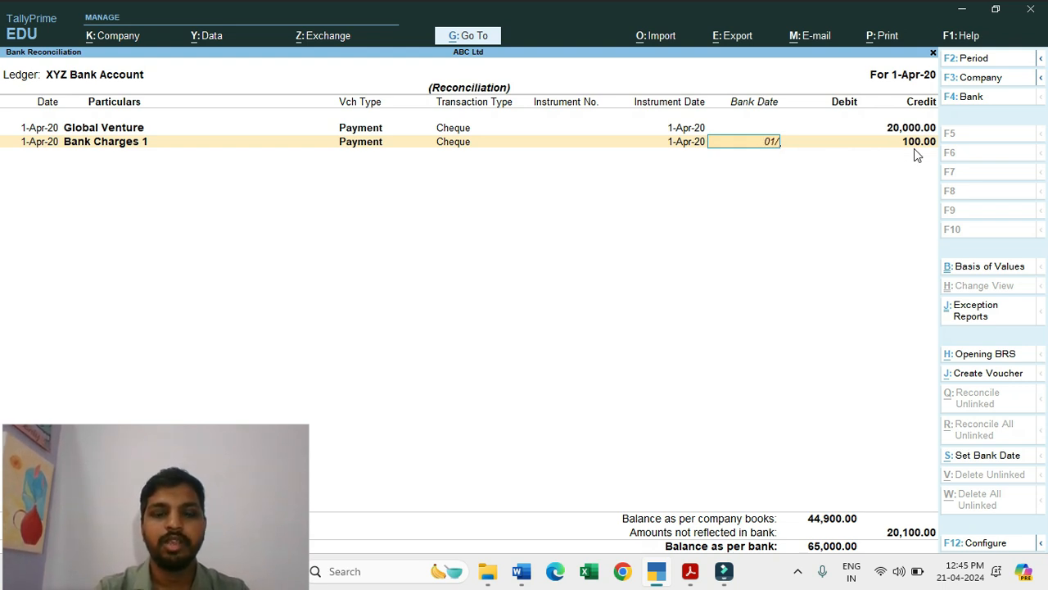
key(Return)
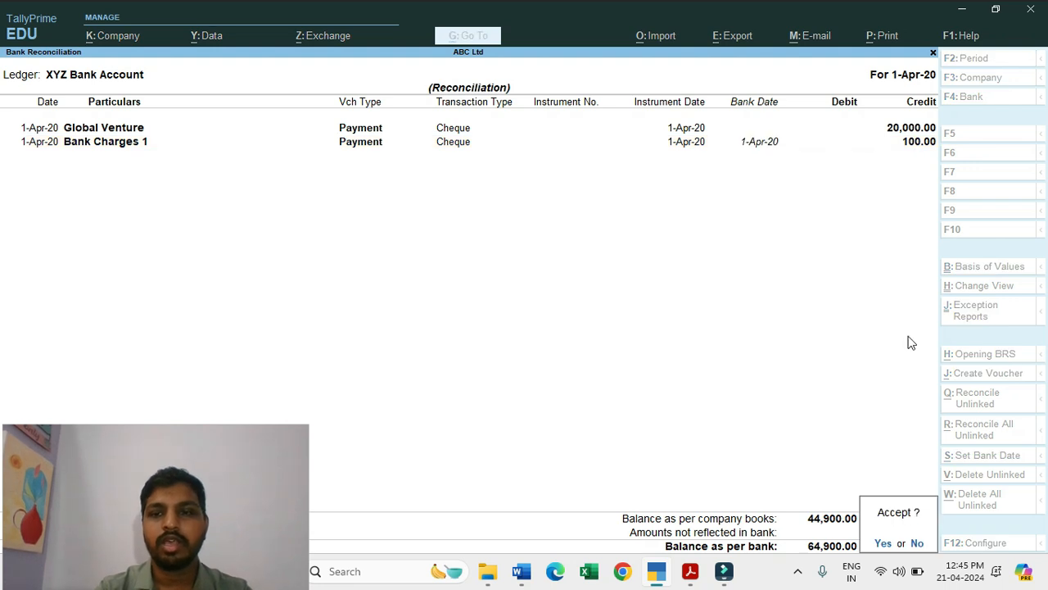
click(882, 545)
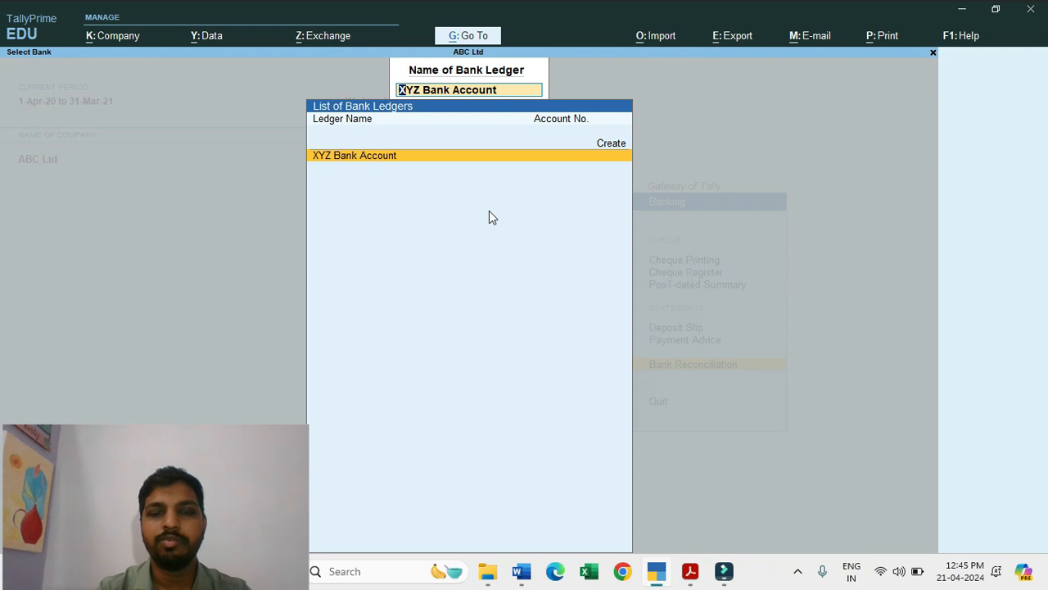
Step: Reopen the XYZ Bank Account reconciliation and compare its balance as per bank with the closing balance in XYZ Bank.pdf
key(Return)
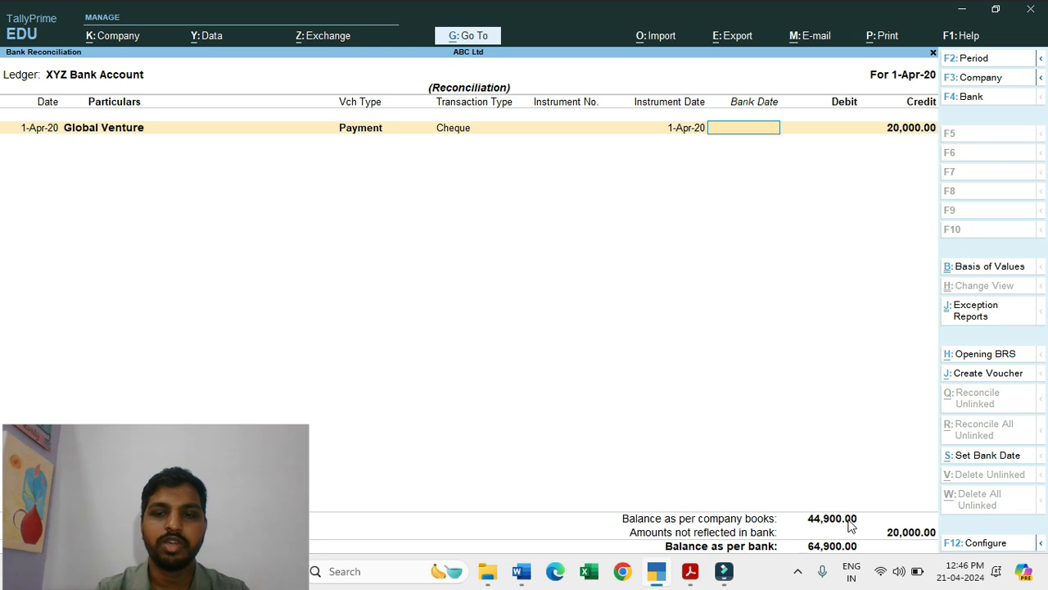
key(alt+Tab)
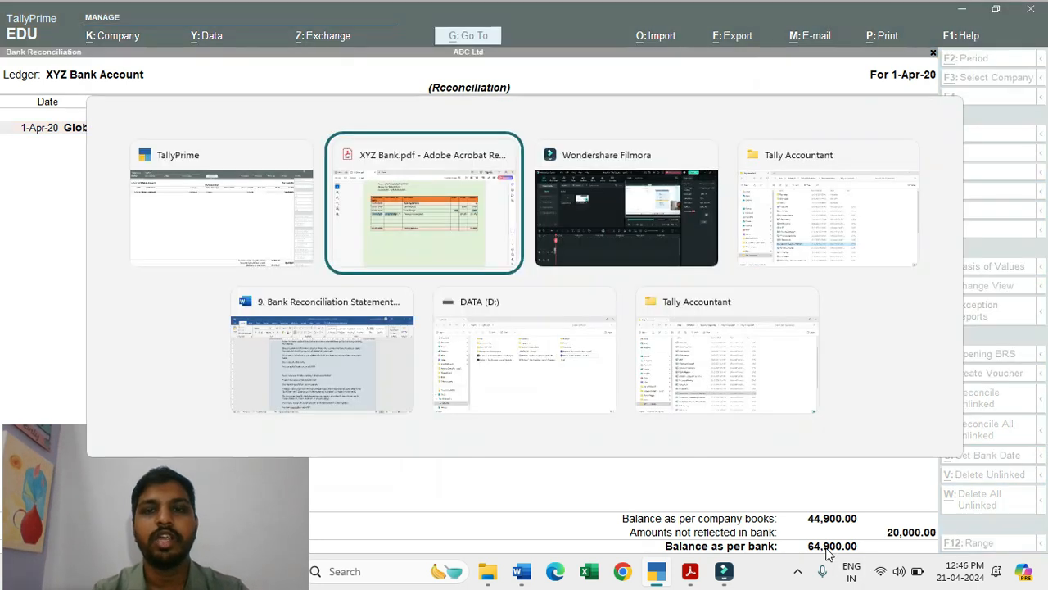
scroll(445, 183, up, 3)
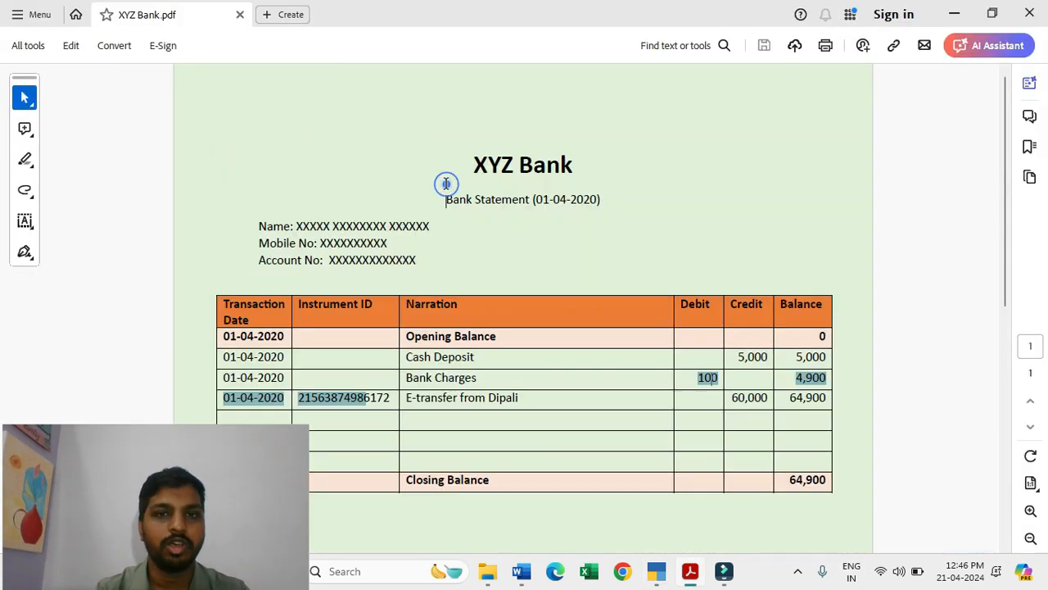
scroll(447, 184, down, 1)
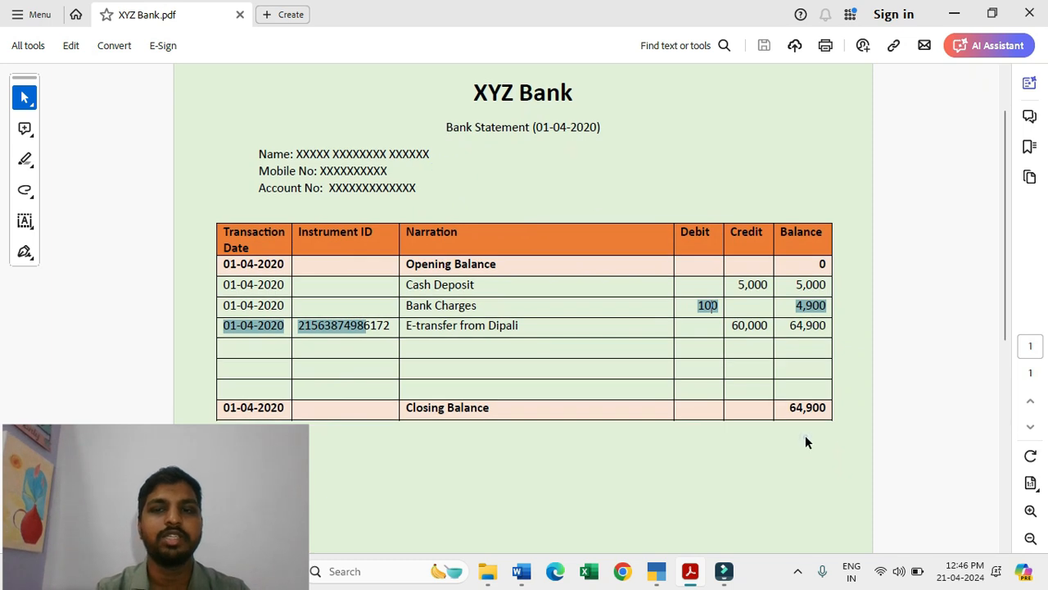
Step: Return to TallyPrime, leave the bank reconciliation and bring up the ledger masters for alteration
key(alt+Tab)
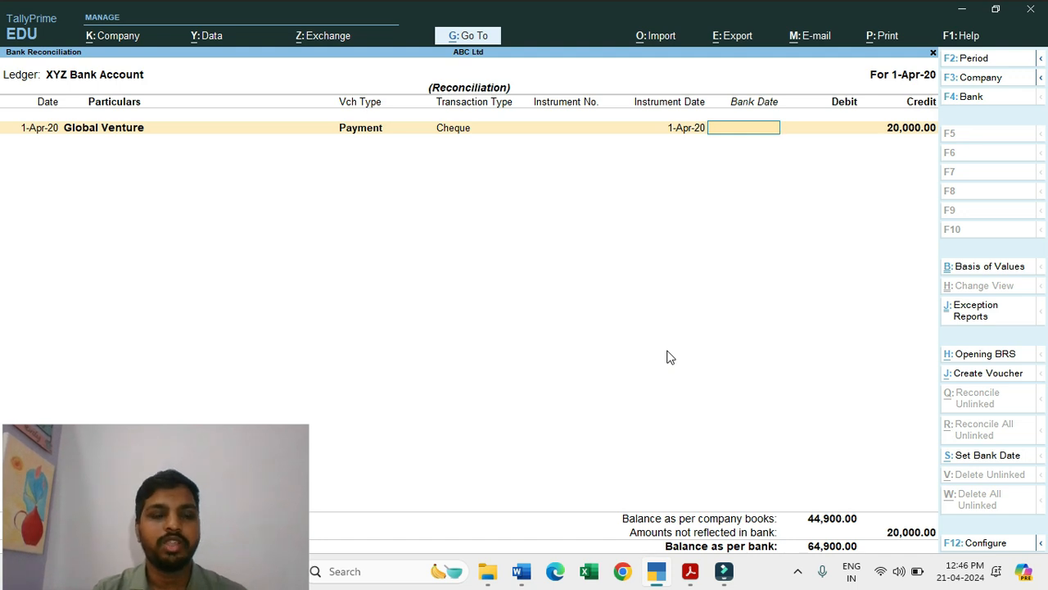
key(Escape)
key(Escape)
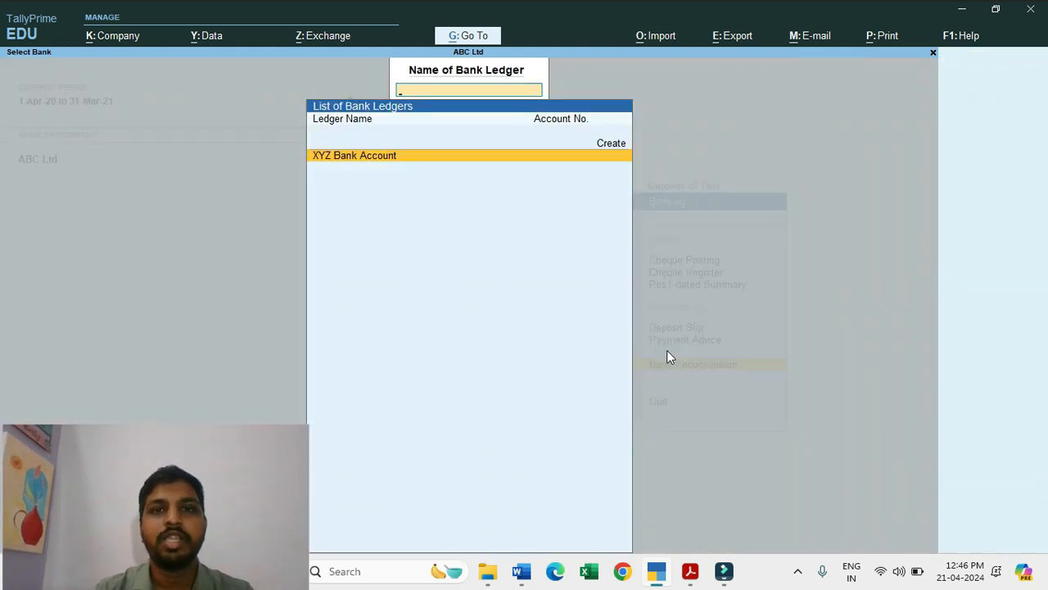
key(Escape)
key(Escape)
key(Escape)
key(n)
key(Down)
key(Return)
key(Down)
key(Down)
Step: Open the XYZ Bank Account ledger for alteration and examine its bank configuration, including the auto reconciliation setting
key(Down)
key(Up)
key(Up)
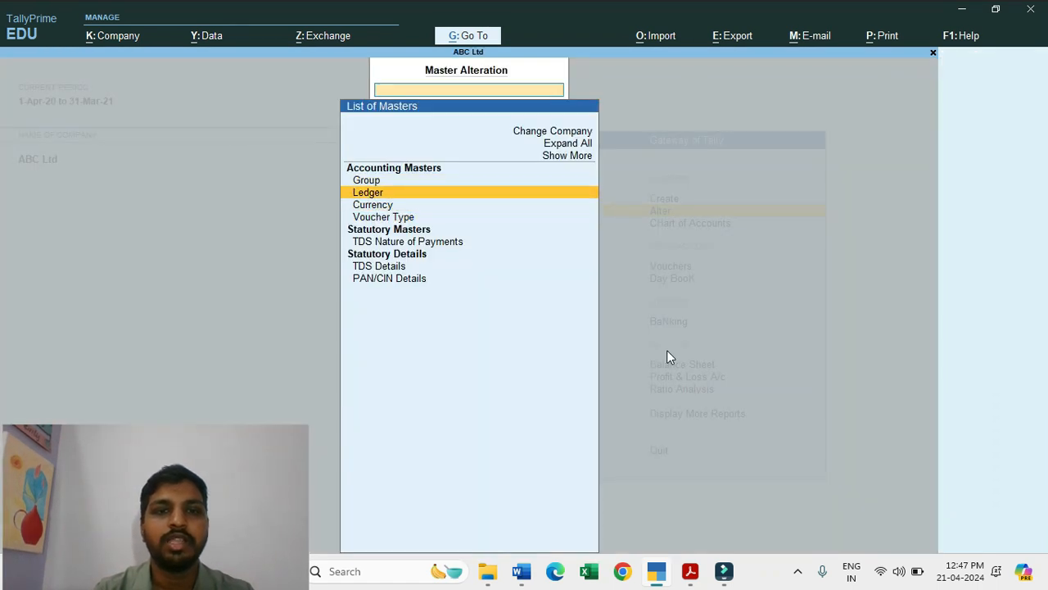
key(Return)
key(Down)
key(Down)
key(Down)
key(Down)
key(Down)
key(Down)
key(Down)
key(Down)
key(Down)
key(Down)
key(Down)
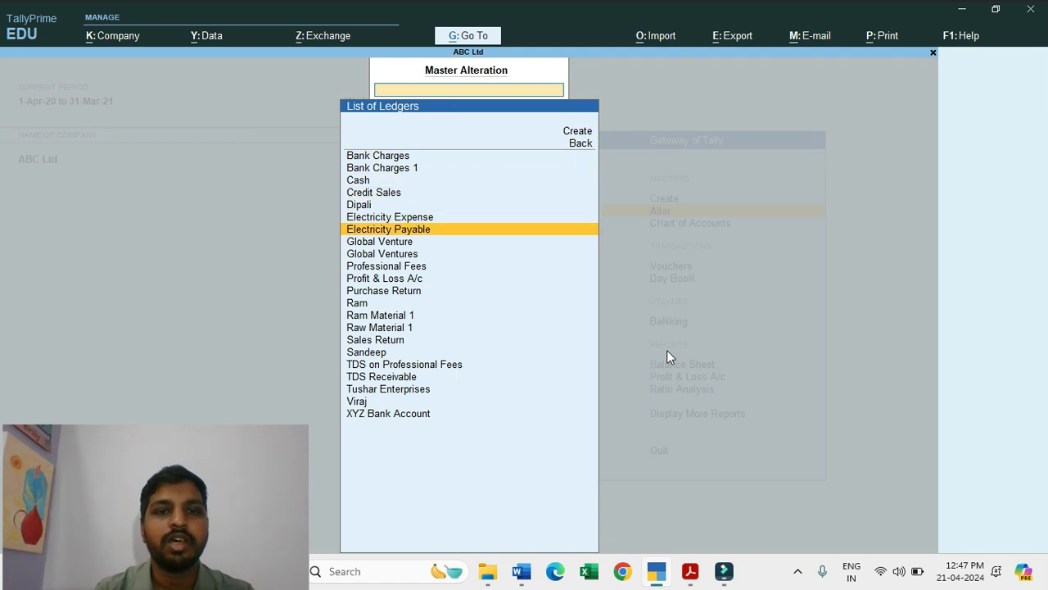
key(Down)
key(Down)
key(Down)
key(Down)
key(Down)
key(Down)
key(Down)
key(Down)
key(Down)
key(Down)
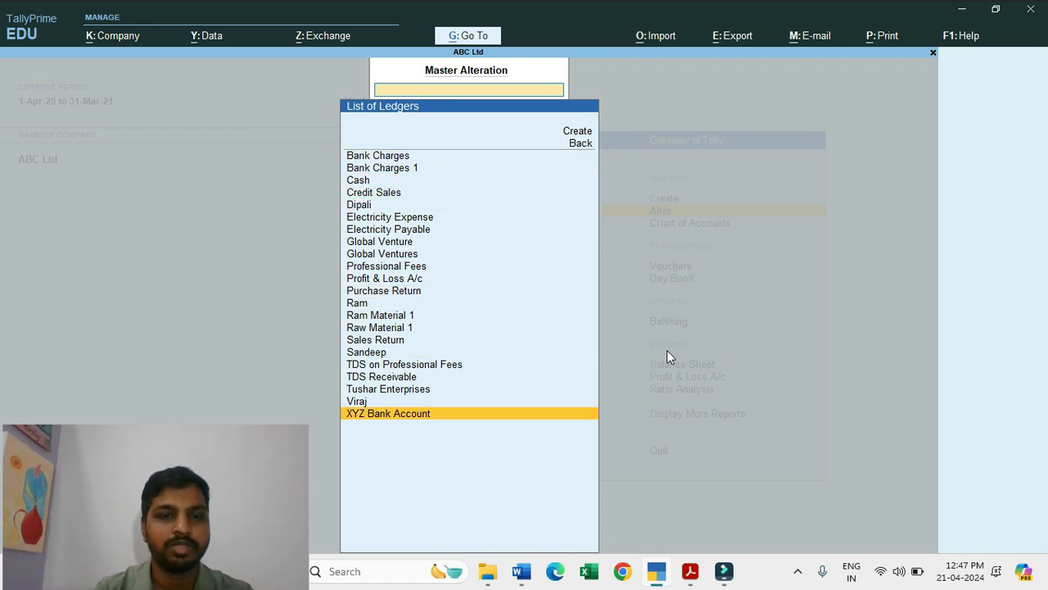
key(Return)
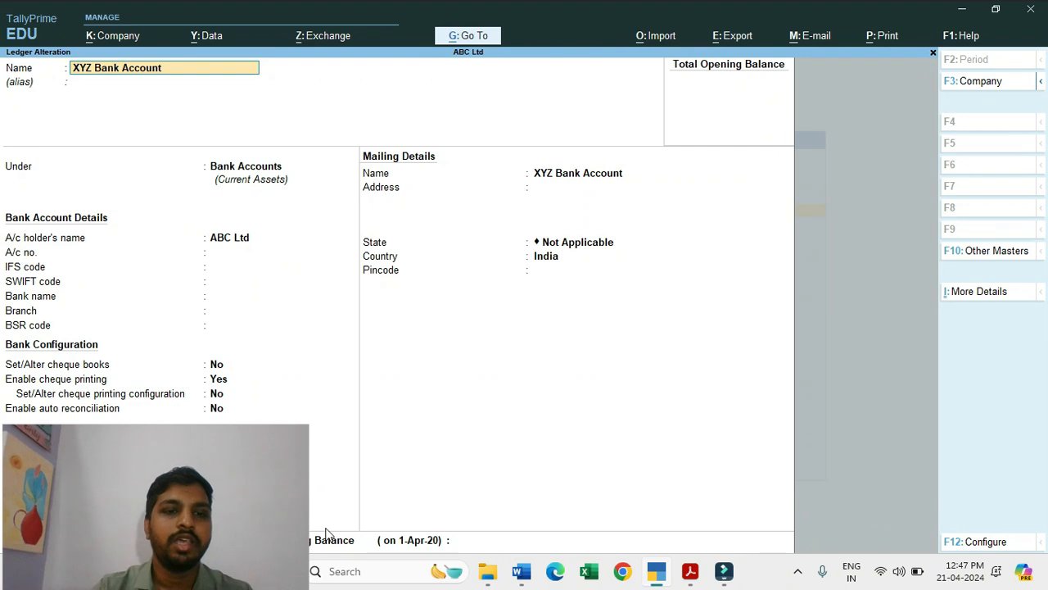
drag(250, 520, 890, 460)
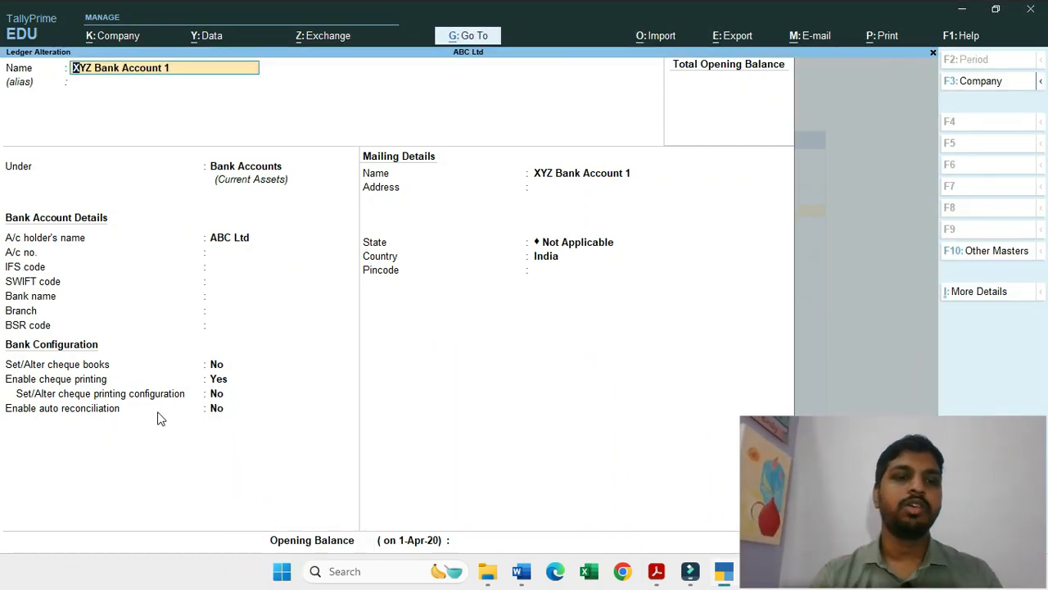
Step: Leave the bank ledger without saving changes and open the Banking functions from the Gateway of Tally
key(Escape)
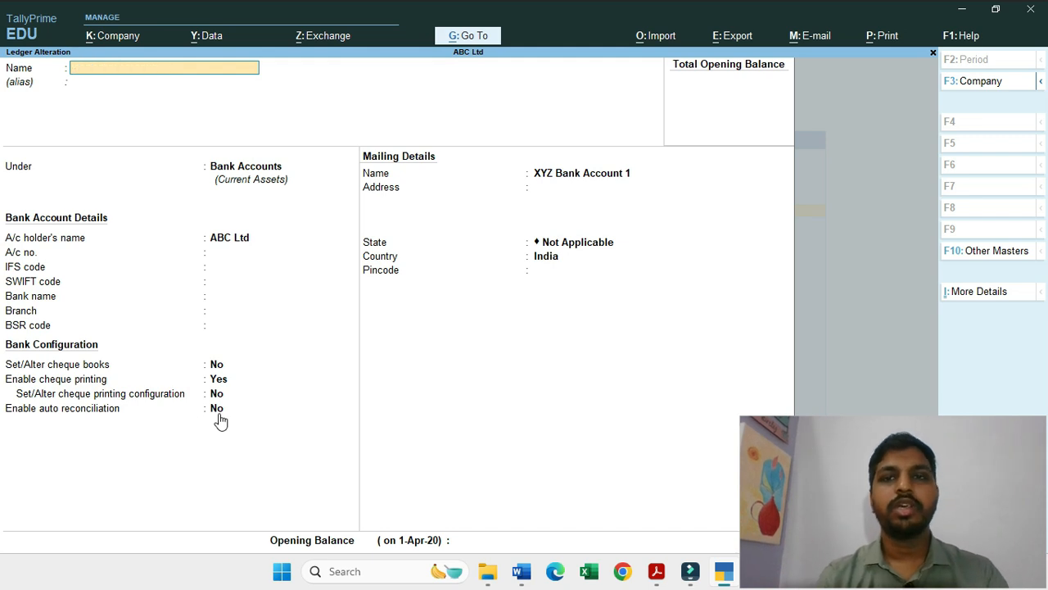
key(Escape)
key(Escape)
key(Down)
key(Down)
key(Down)
key(Down)
key(Return)
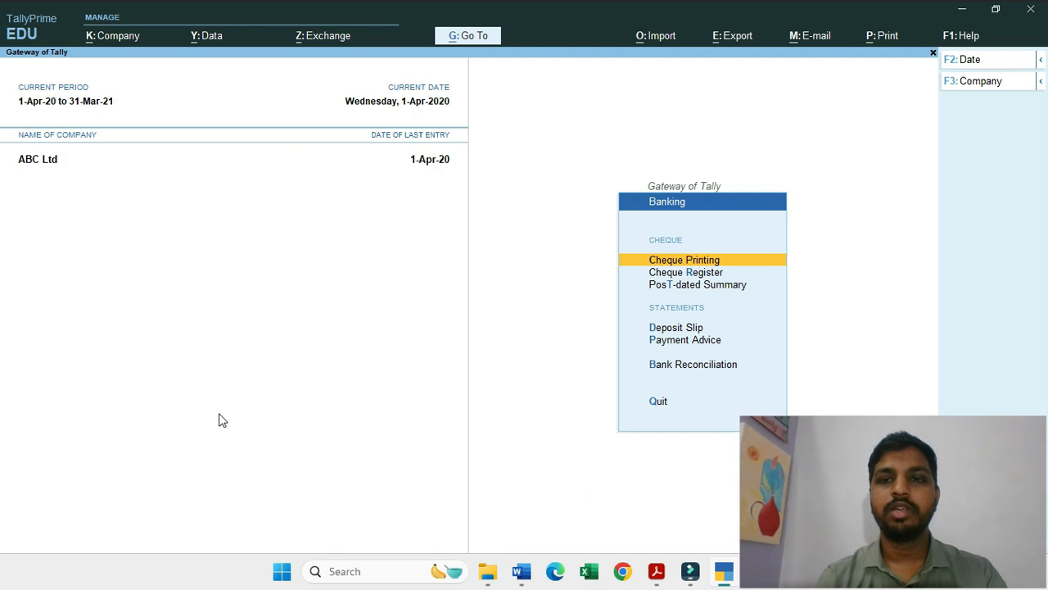
Step: Open the bank reconciliation for XYZ Bank Account
key(Down)
key(Down)
key(Down)
key(Down)
key(Down)
key(Return)
key(Down)
key(Up)
key(Return)
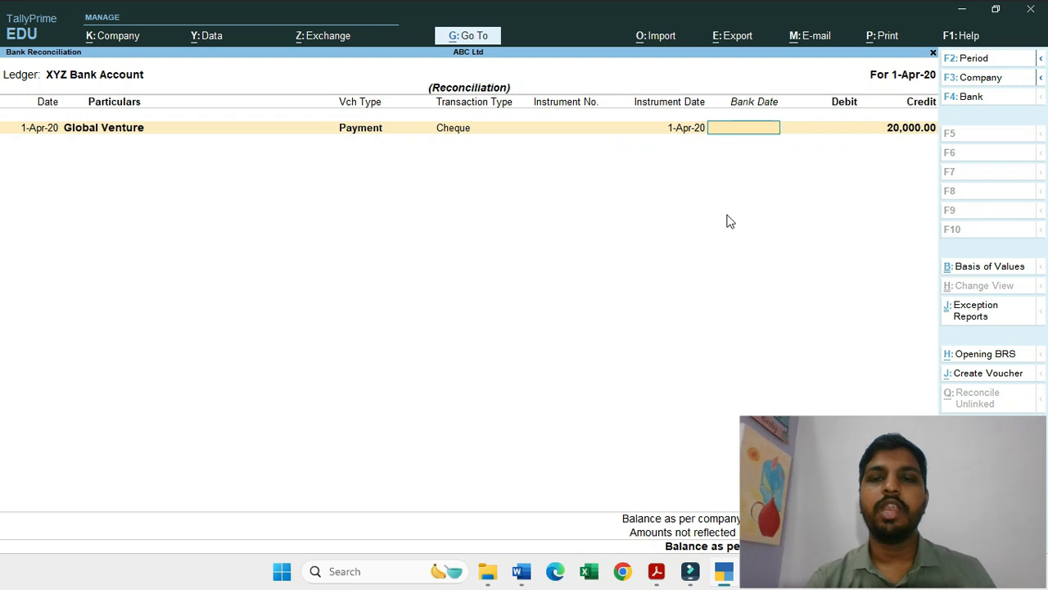
Step: Check the import options for a bank statement from the reconciliation, and leave without importing anything
click(656, 37)
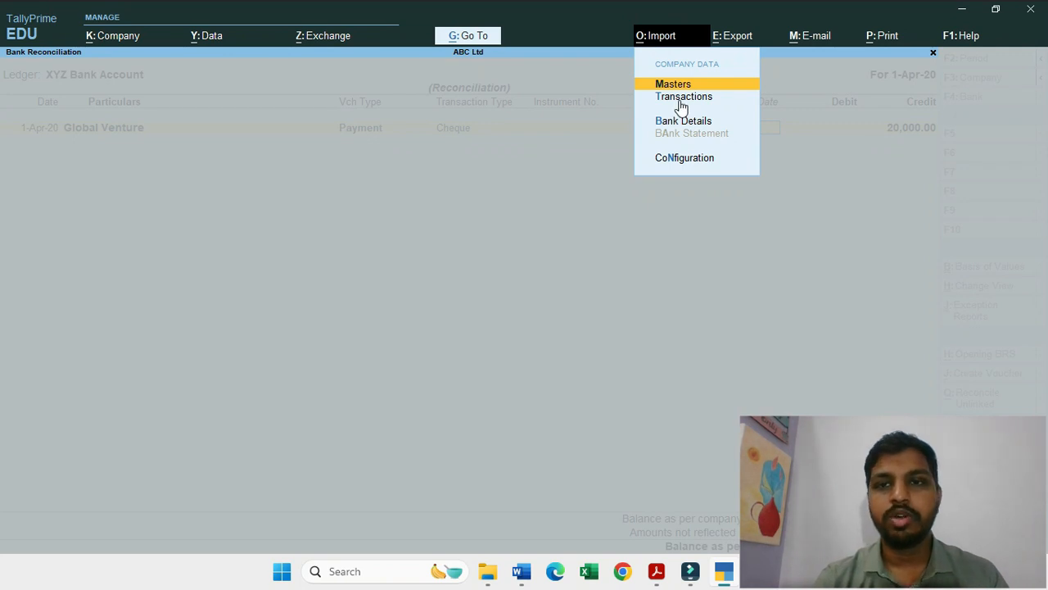
click(702, 140)
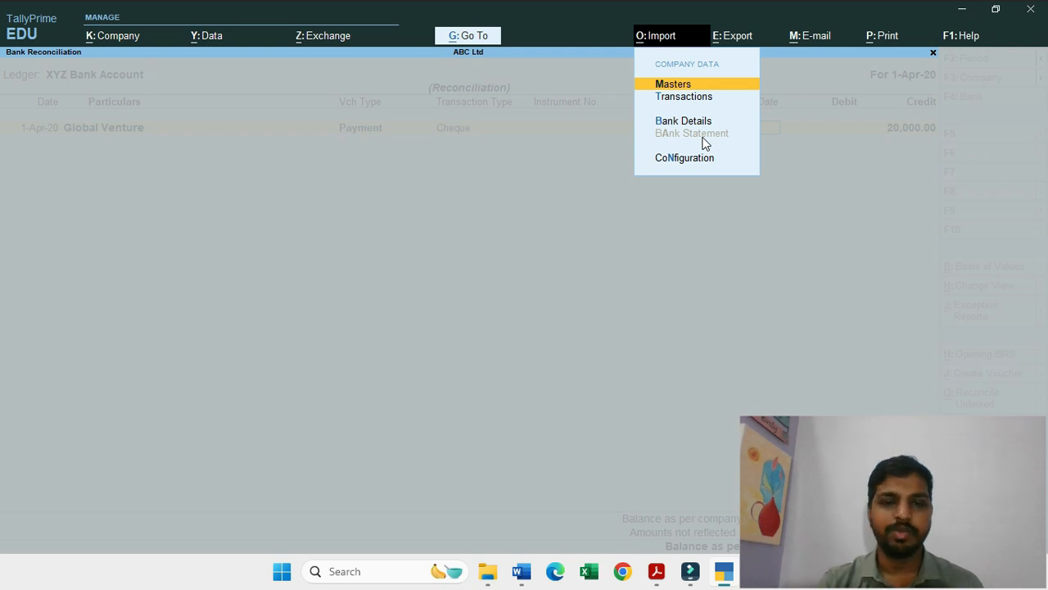
key(Escape)
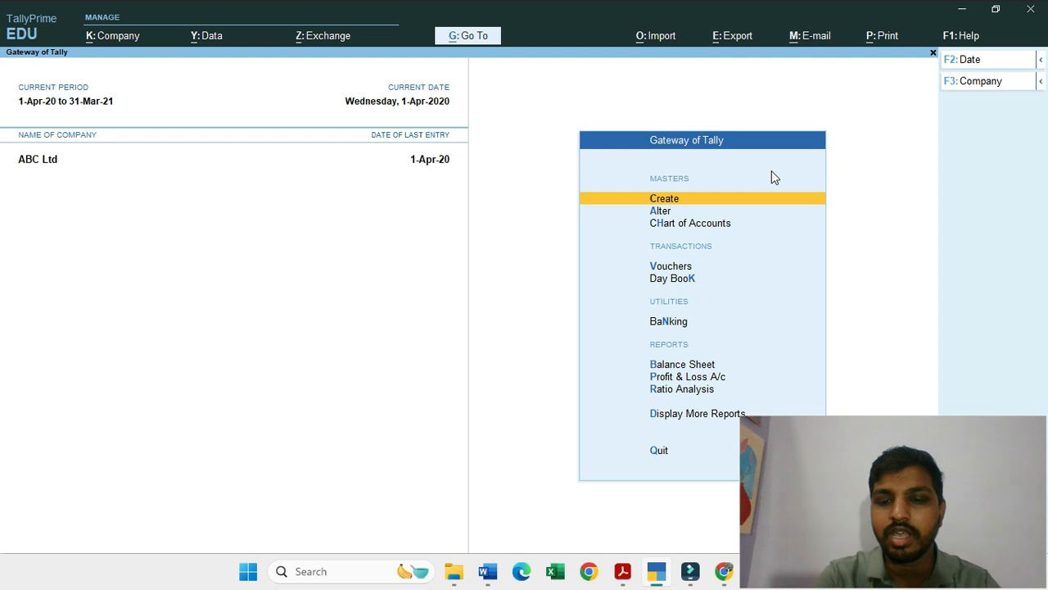
Step: In ABC Ltd's company features, set both Maintain Inventory and Integrate Accounts with Inventory to Yes
key(F11)
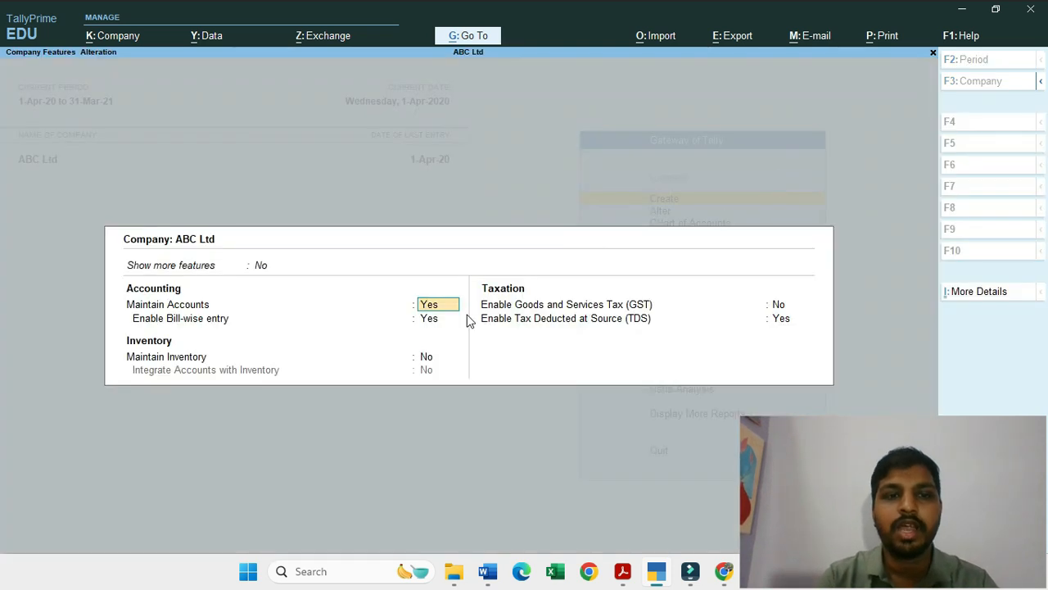
click(429, 358)
key(y)
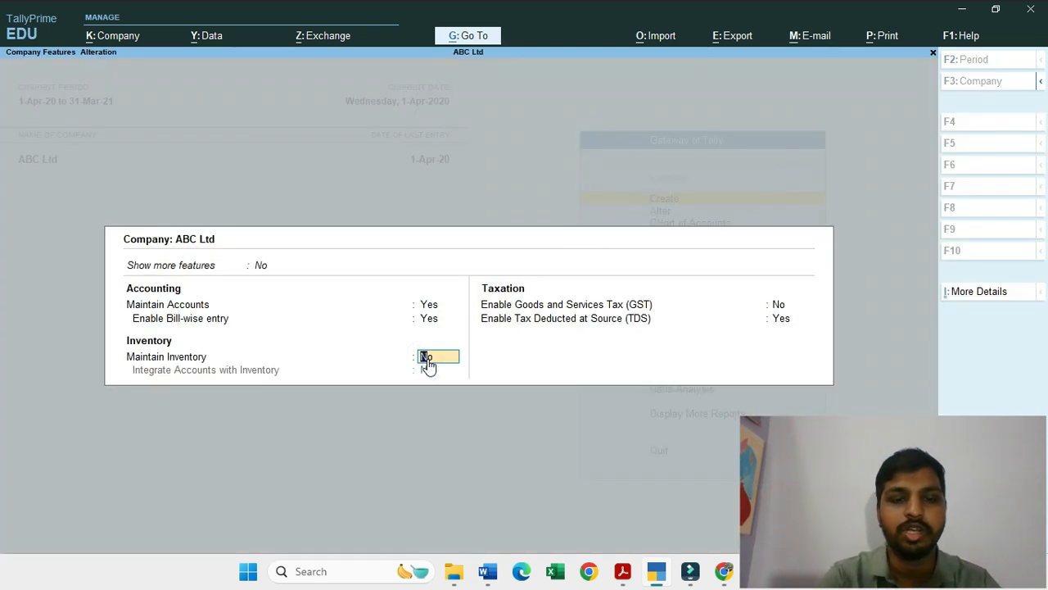
key(Return)
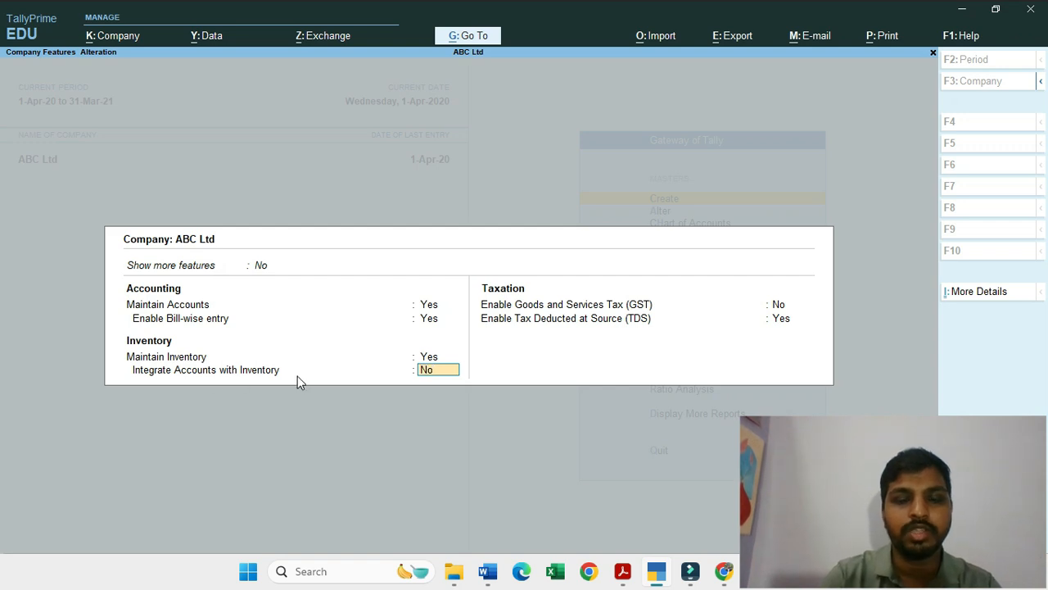
text(y)
key(Return)
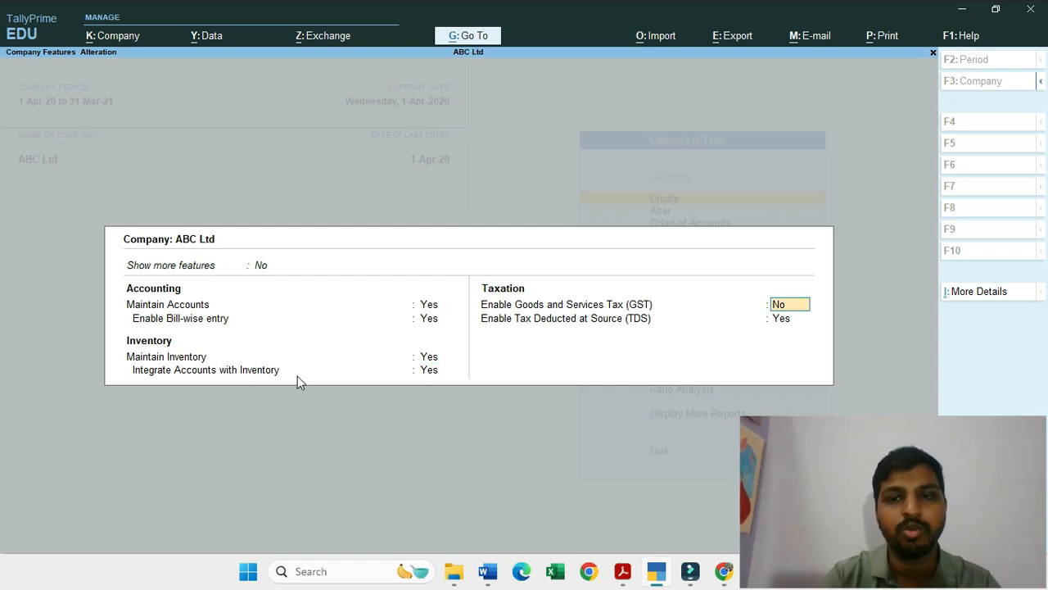
Step: Keep GST at No and TDS at Yes, go through the TDS deductor details with their existing entries, and accept the company features
key(Return)
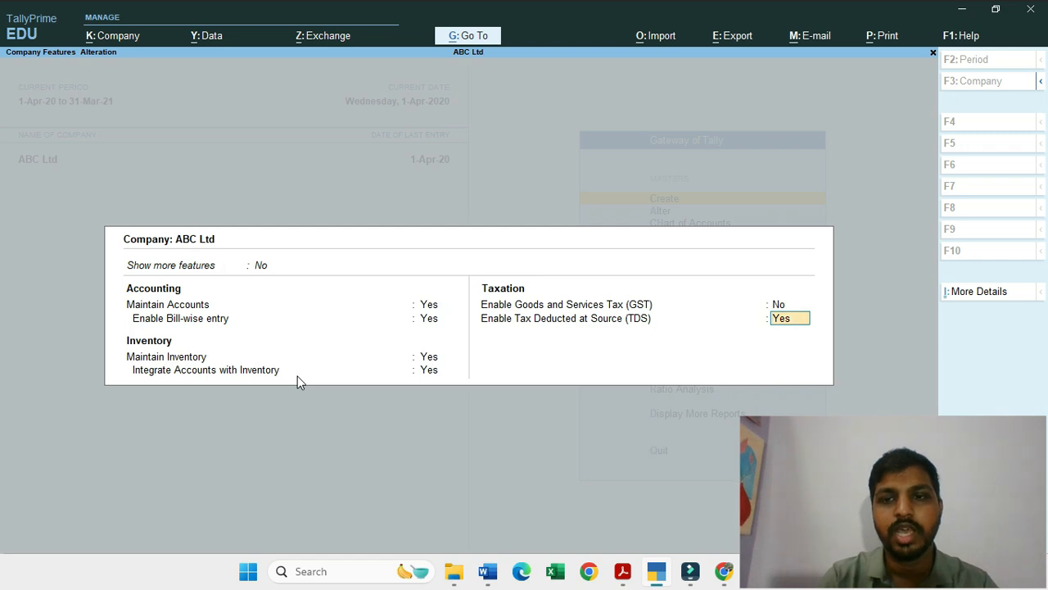
key(Return)
key(Return)
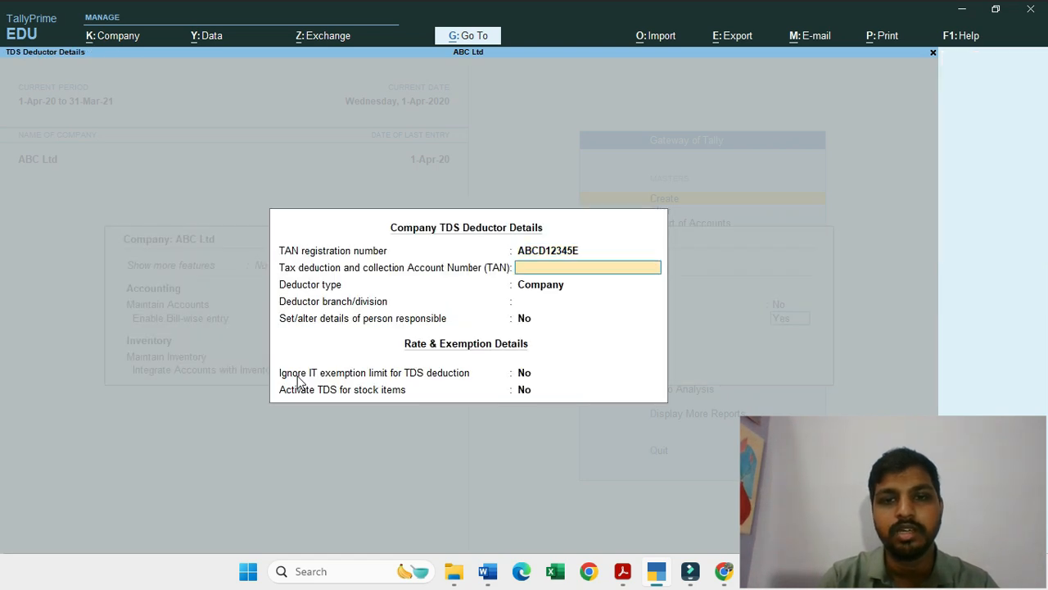
key(Return)
key(Return)
key(Return)
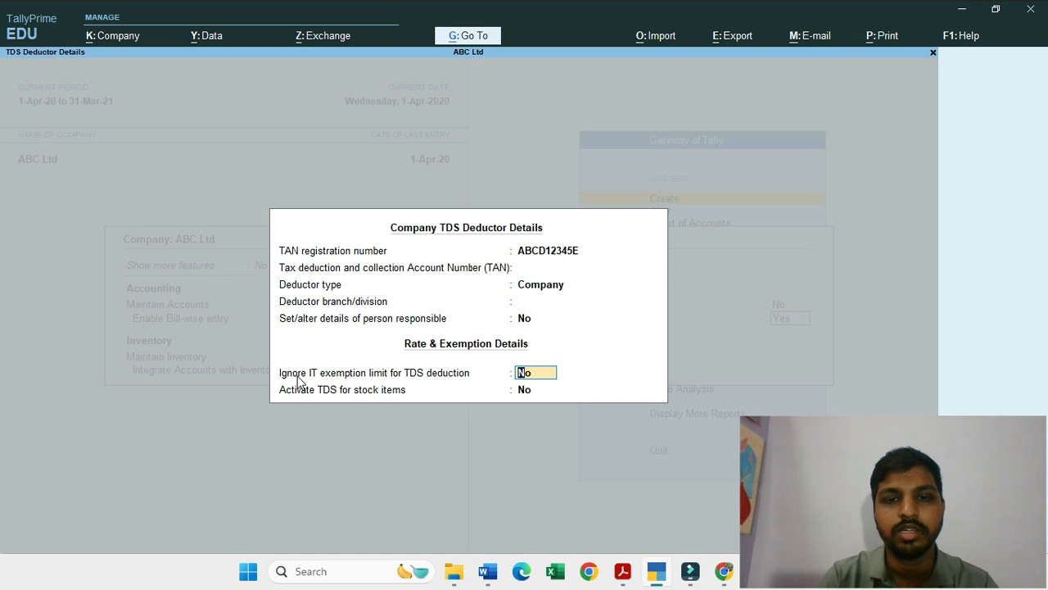
key(Return)
key(Return)
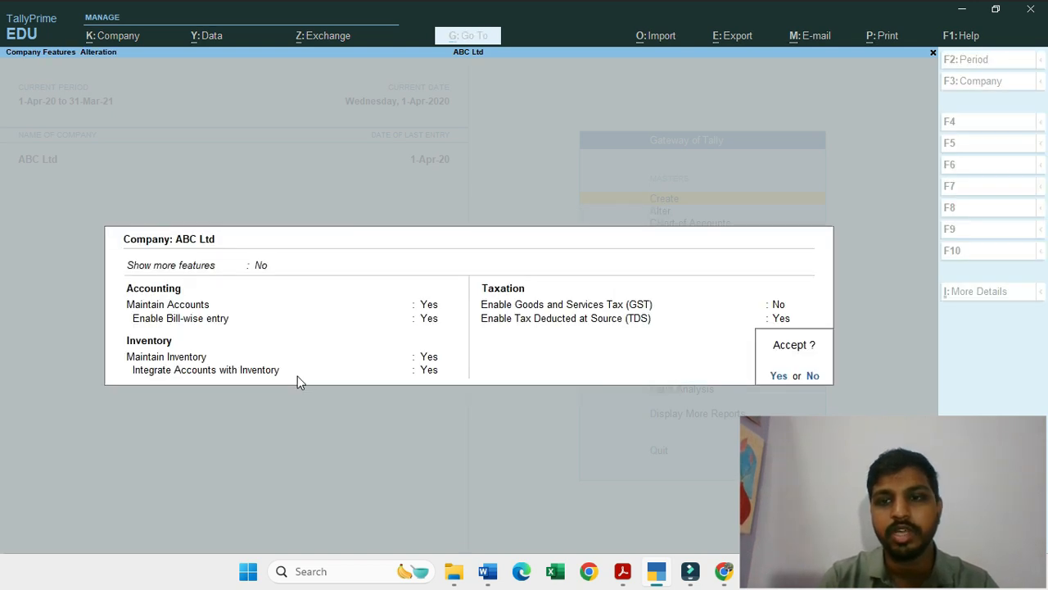
key(Return)
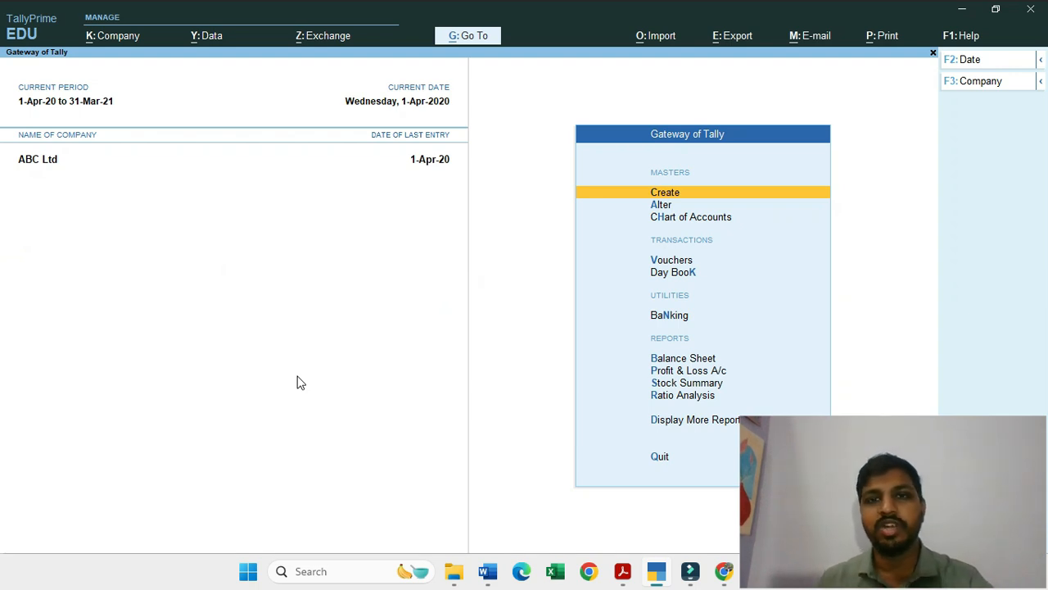
Step: Start creating a simple unit of measure under the inventory masters with the symbol Pc
key(Return)
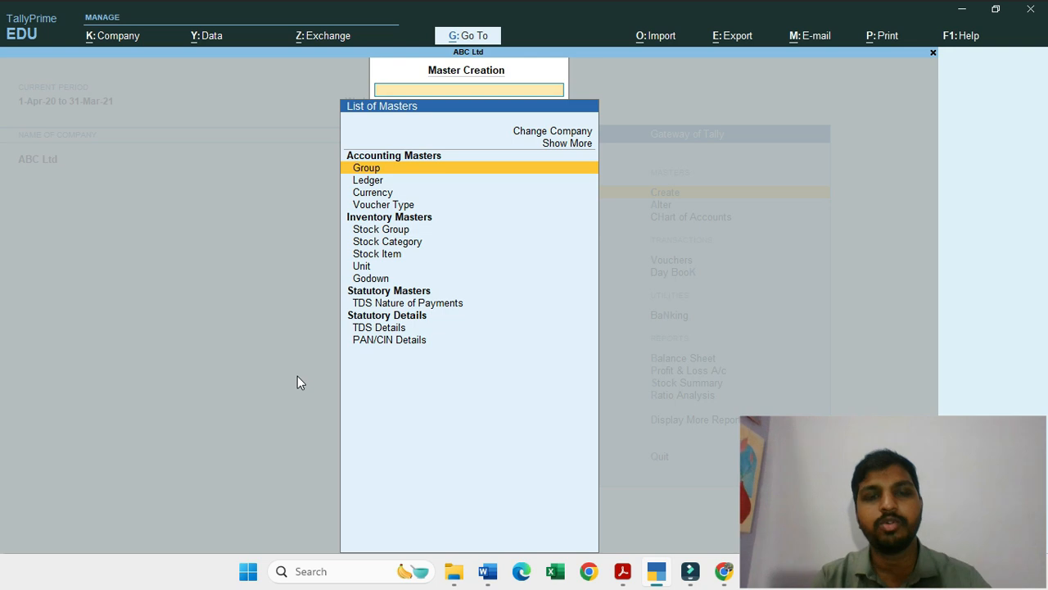
key(Down)
key(Down)
key(Down)
key(Down)
key(Down)
key(Down)
key(Down)
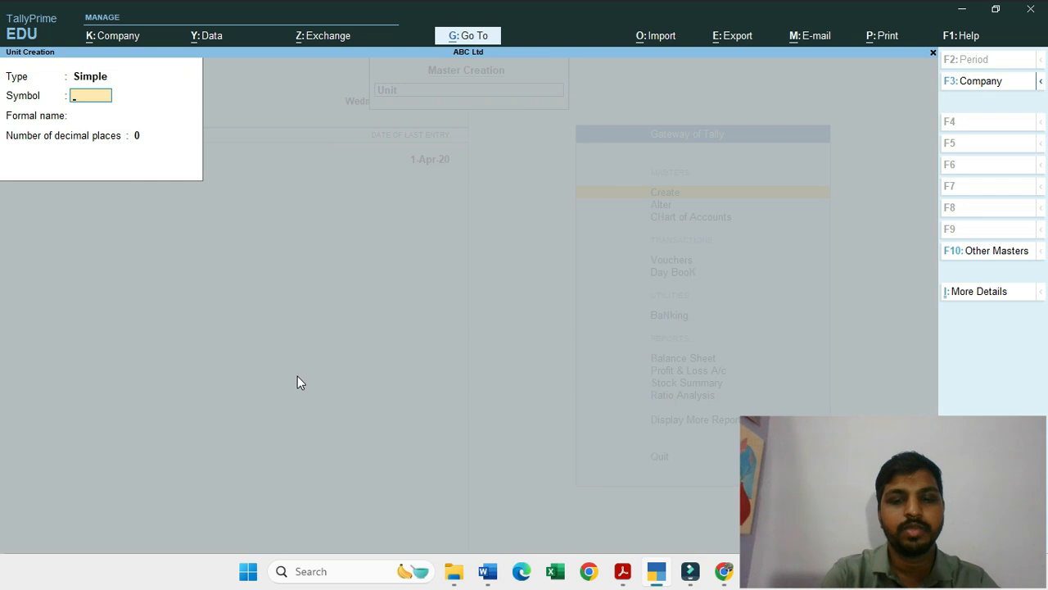
text(Pc)
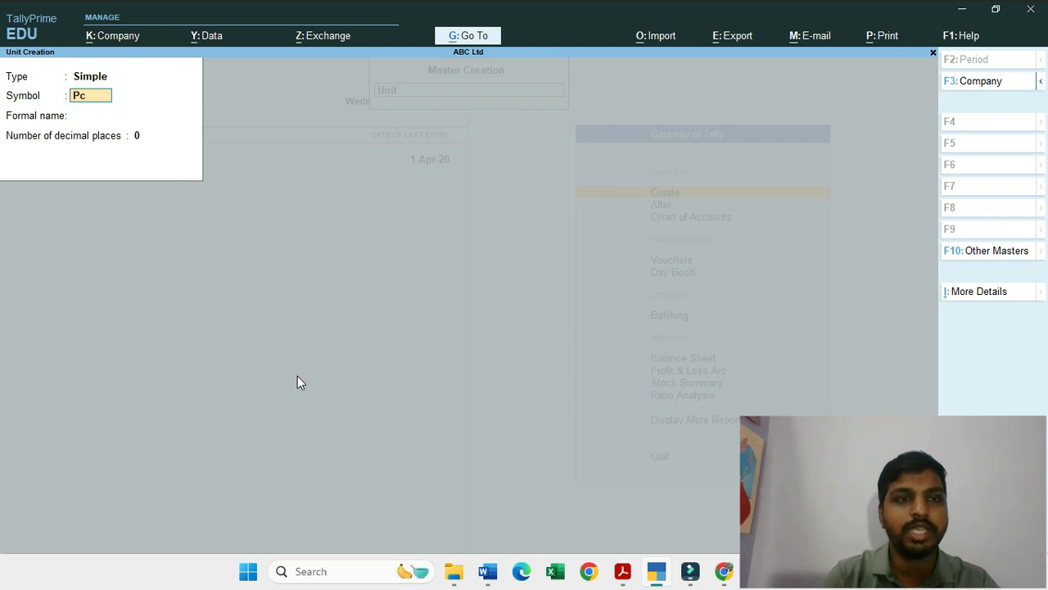
Step: Give the unit the formal name Piece with 0 decimal places and save it
key(Return)
text(Price)
key(BackSpace)
key(BackSpace)
key(BackSpace)
key(BackSpace)
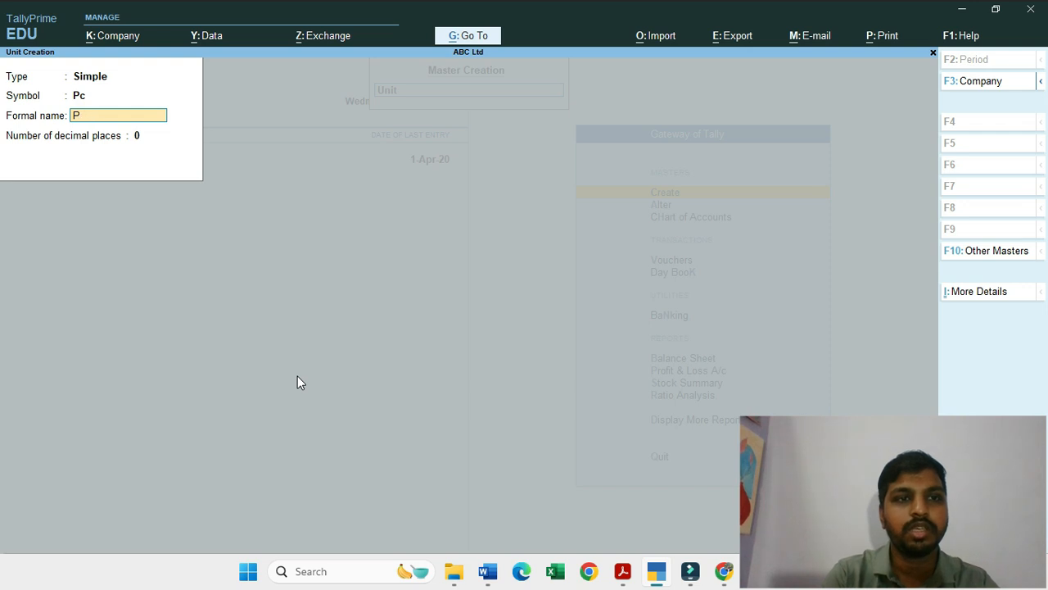
text(iece)
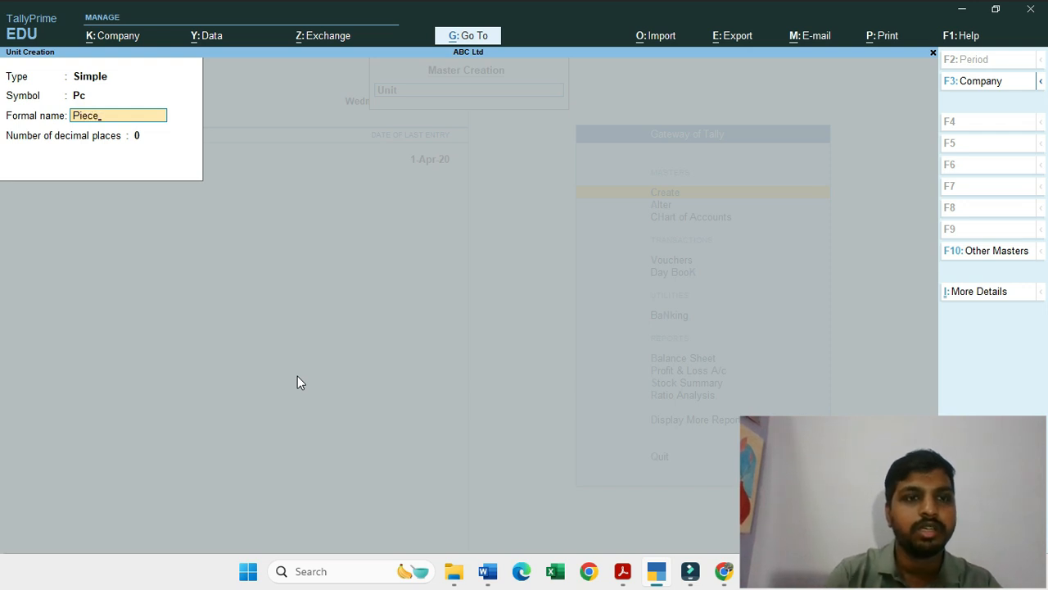
key(Return)
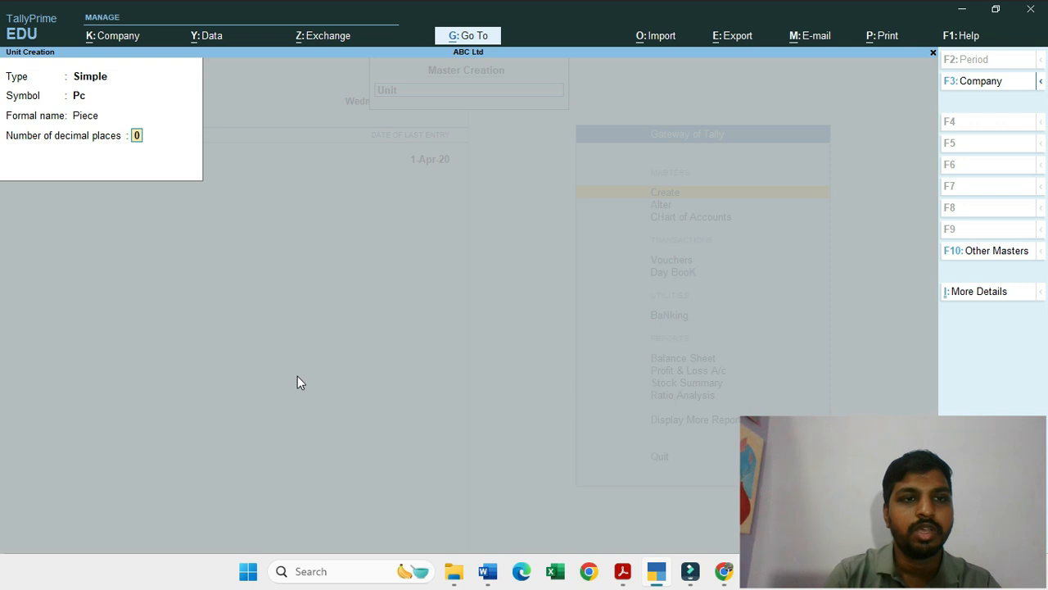
key(Return)
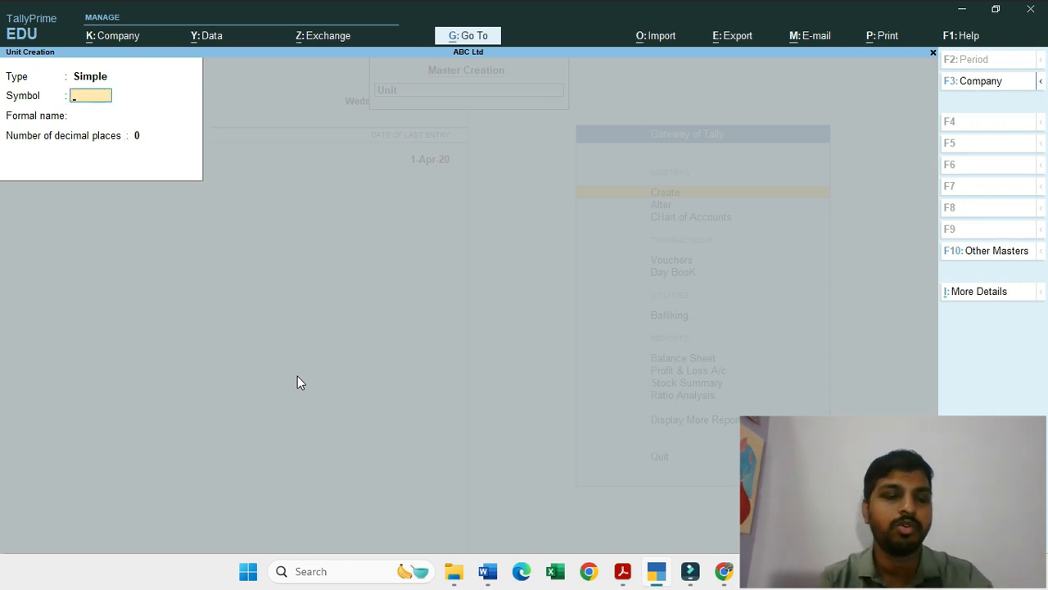
Step: Leave unit creation and start a new stock item named Male Shirt Size Small
key(Escape)
key(y)
key(Up)
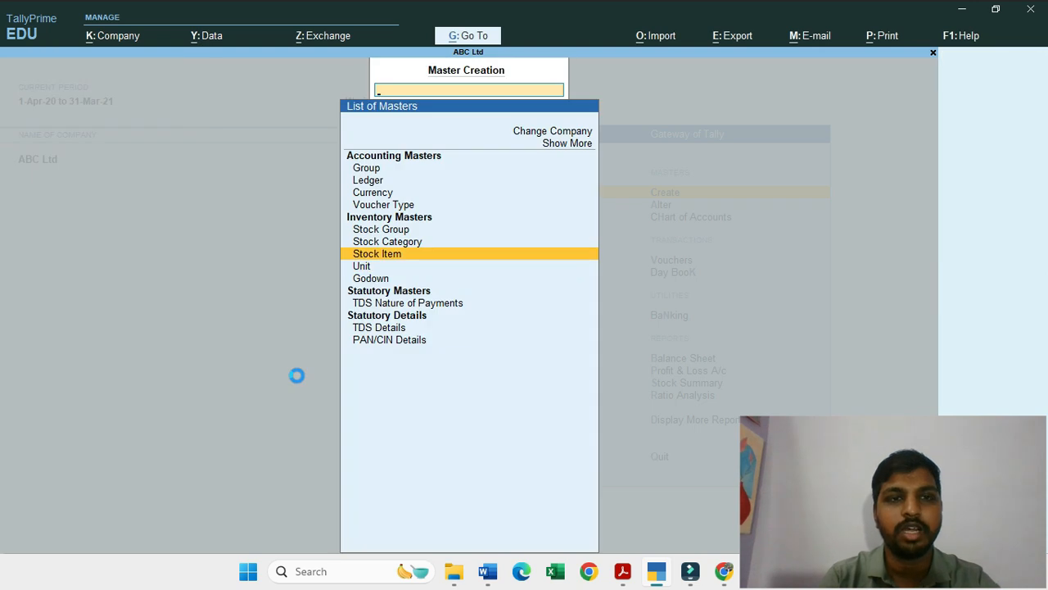
key(Return)
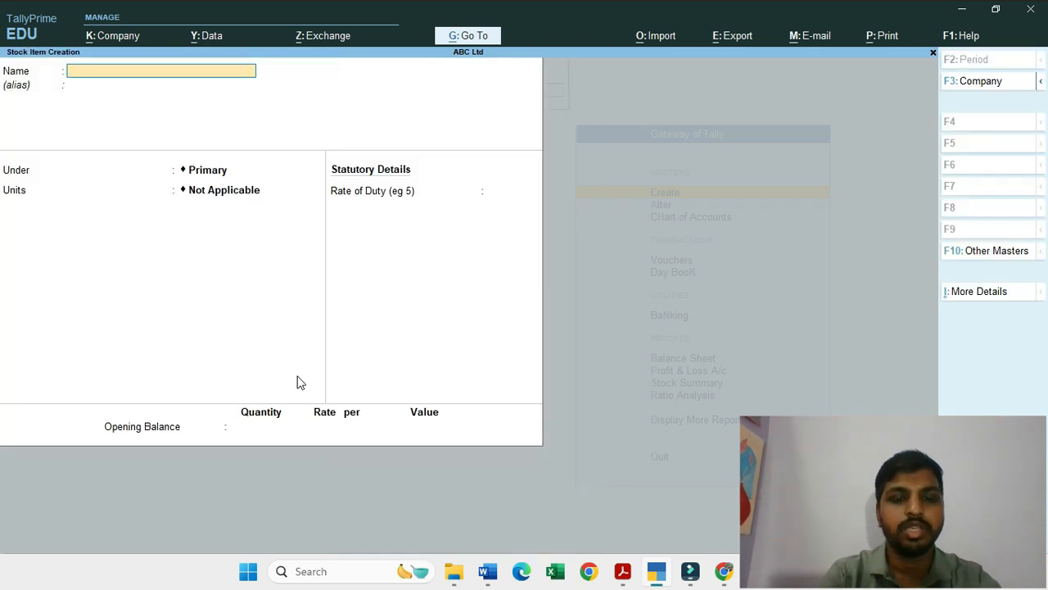
text(Ma)
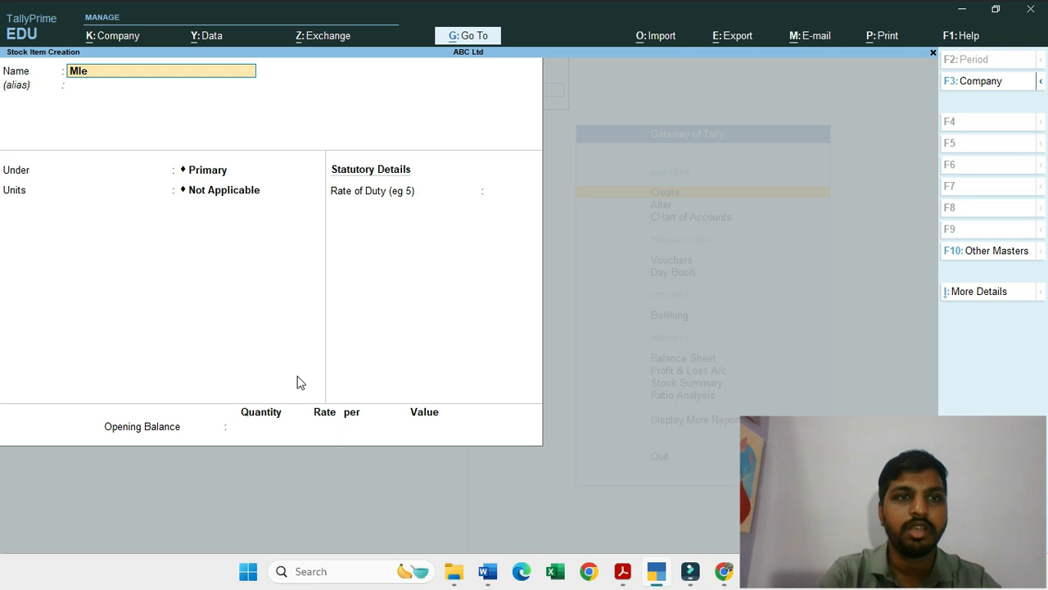
text(le Shi)
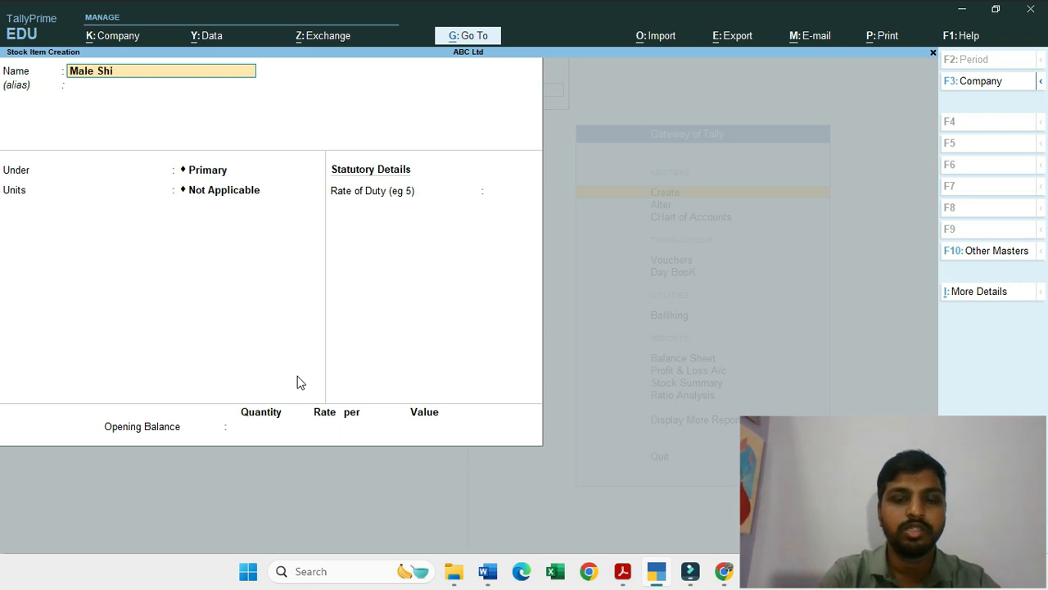
text(rt Size Smal)
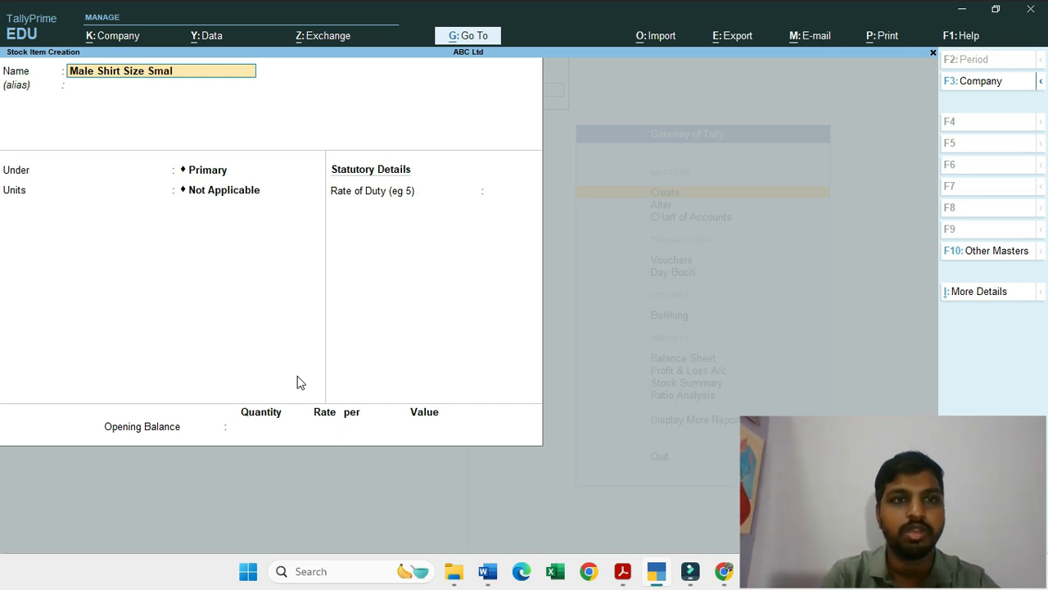
text(l)
key(Return)
Step: Place the stock item under Primary with unit Pc and save it without an opening balance
key(Return)
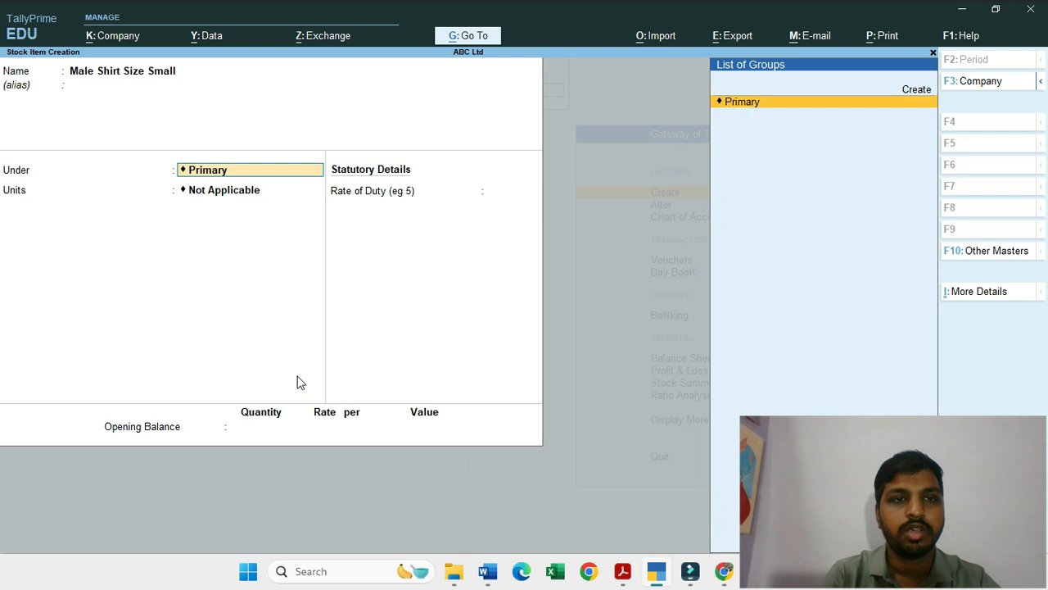
key(Return)
key(Down)
key(Return)
key(Return)
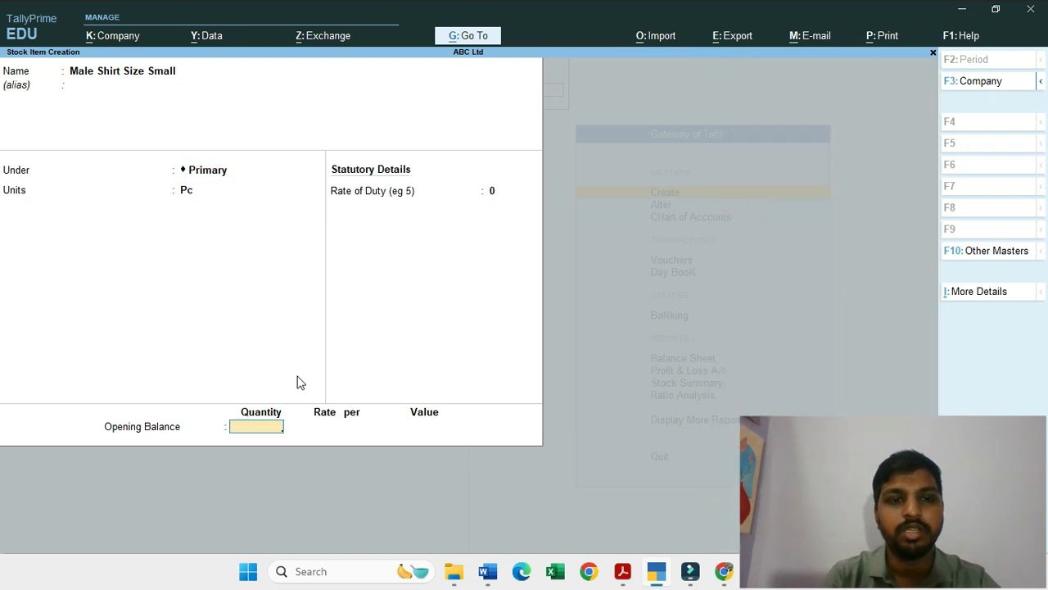
key(Return)
key(Return)
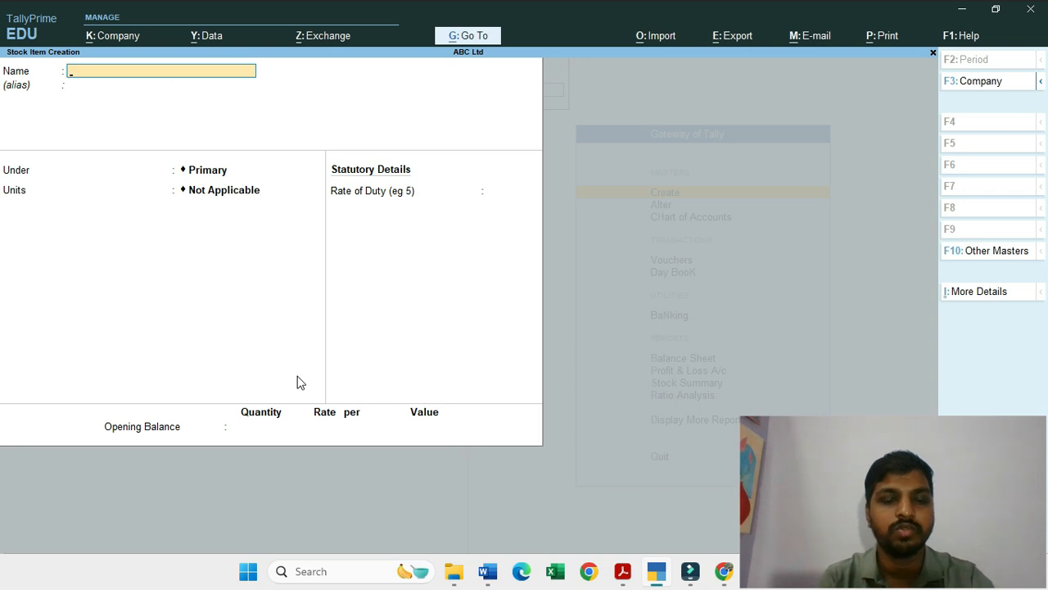
Step: Create the stock item Female Shirt Size Small under Primary with unit Pc and no opening balance
text(Female Shirt)
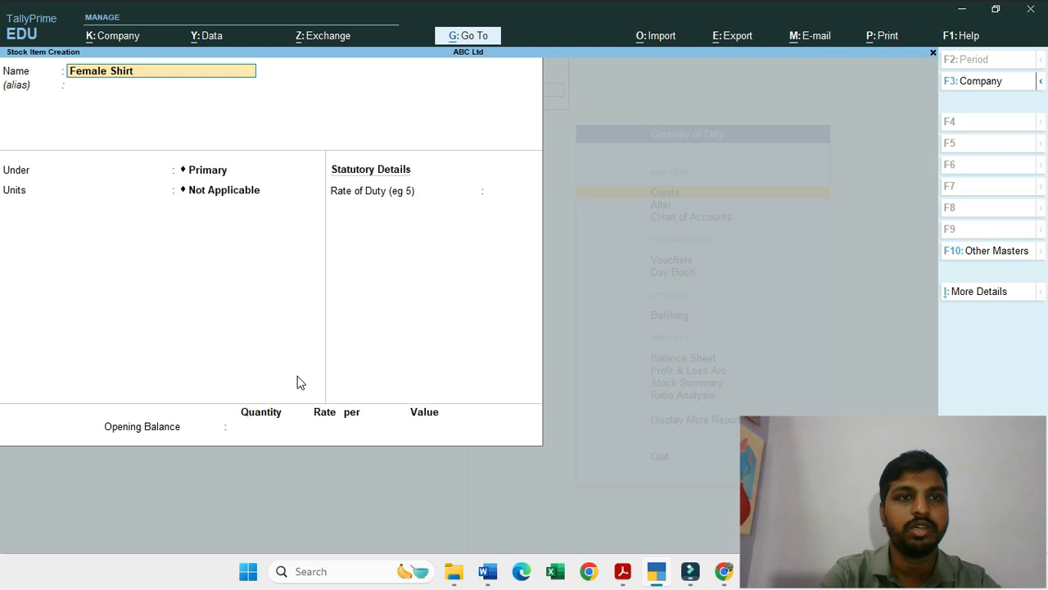
text( Size Small)
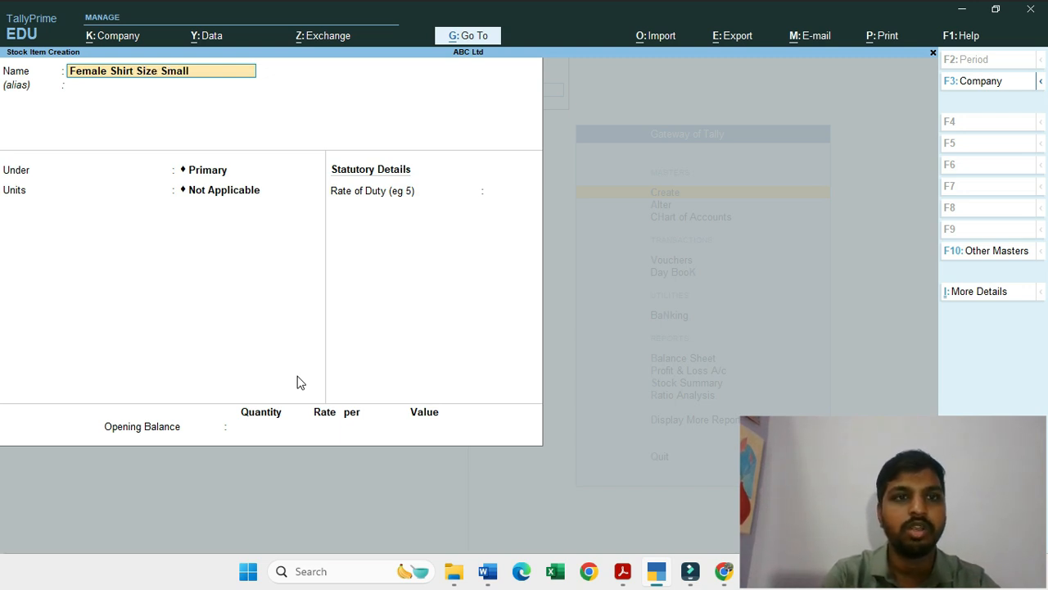
key(Return)
key(Return)
key(Return)
key(Down)
key(Return)
key(Return)
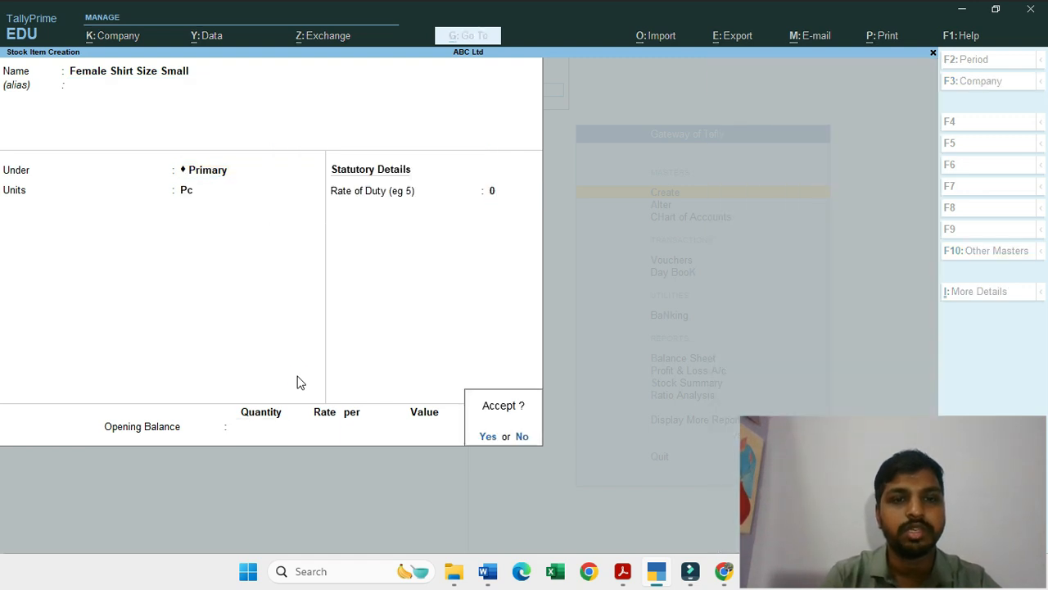
key(Return)
Step: Enter Male Shirt Size Medium as the name of a new stock item
text(Male)
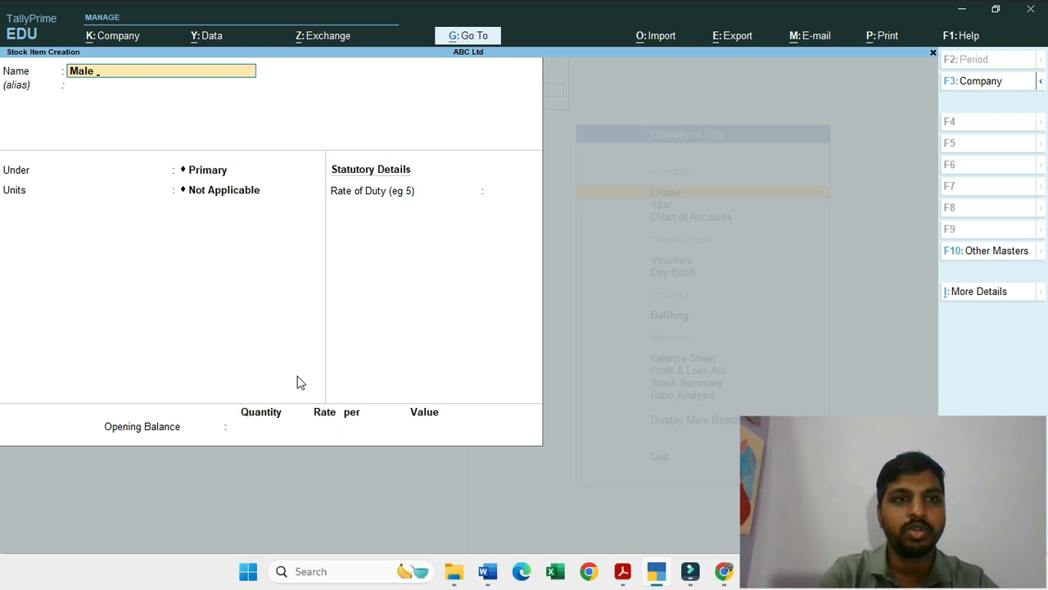
text( Shor)
key(BackSpace)
key(BackSpace)
key(BackSpace)
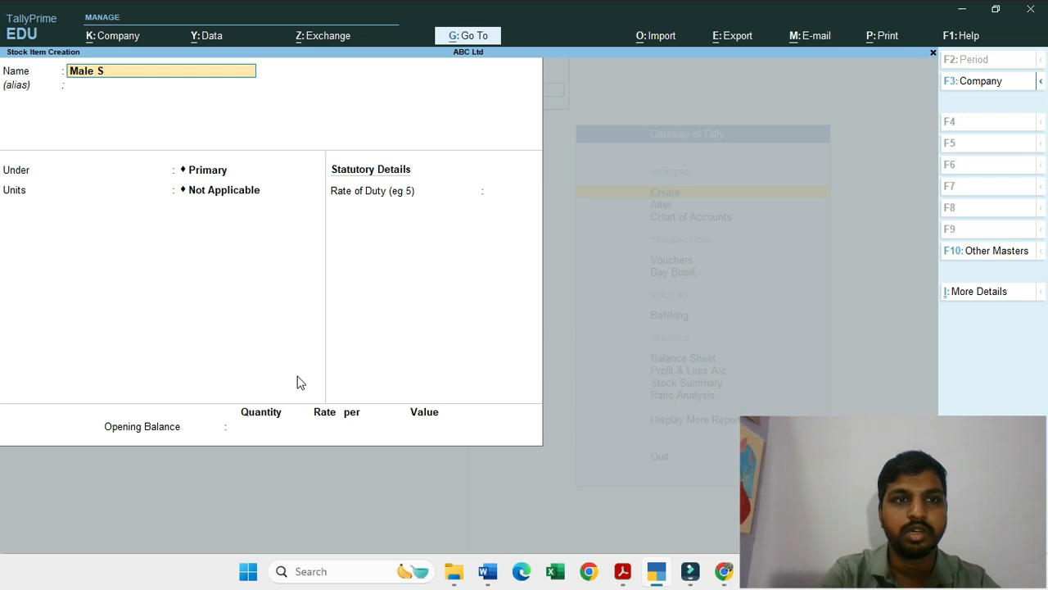
text(hirt)
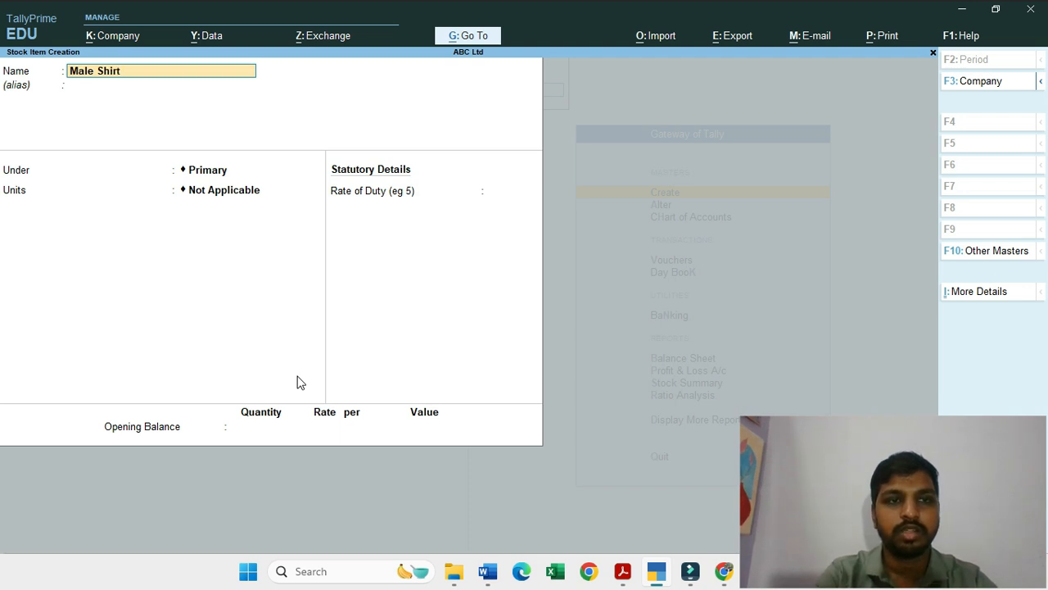
text( Size Mde)
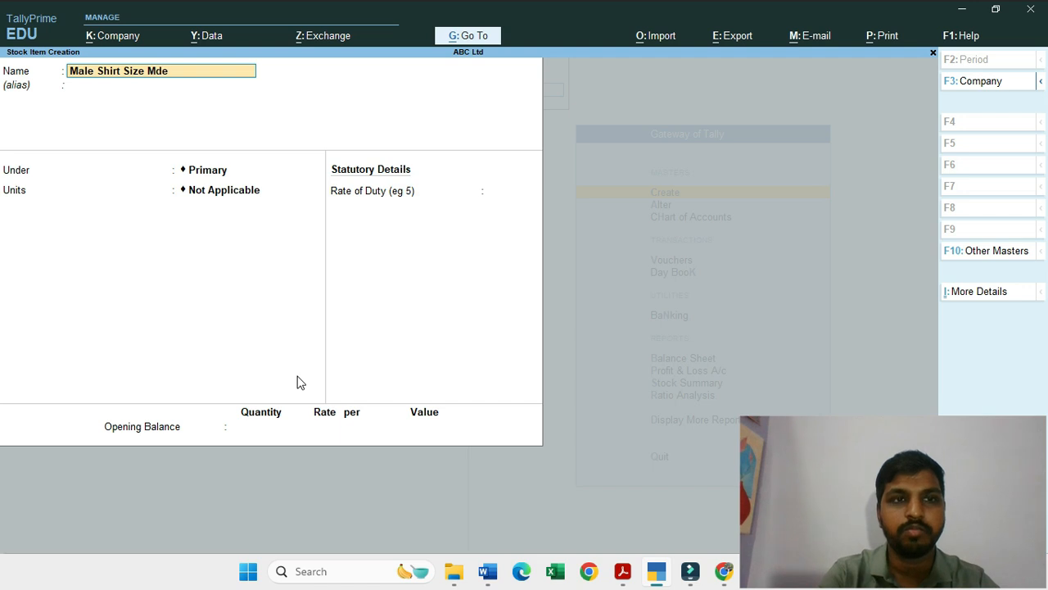
key(BackSpace)
key(BackSpace)
text(edium)
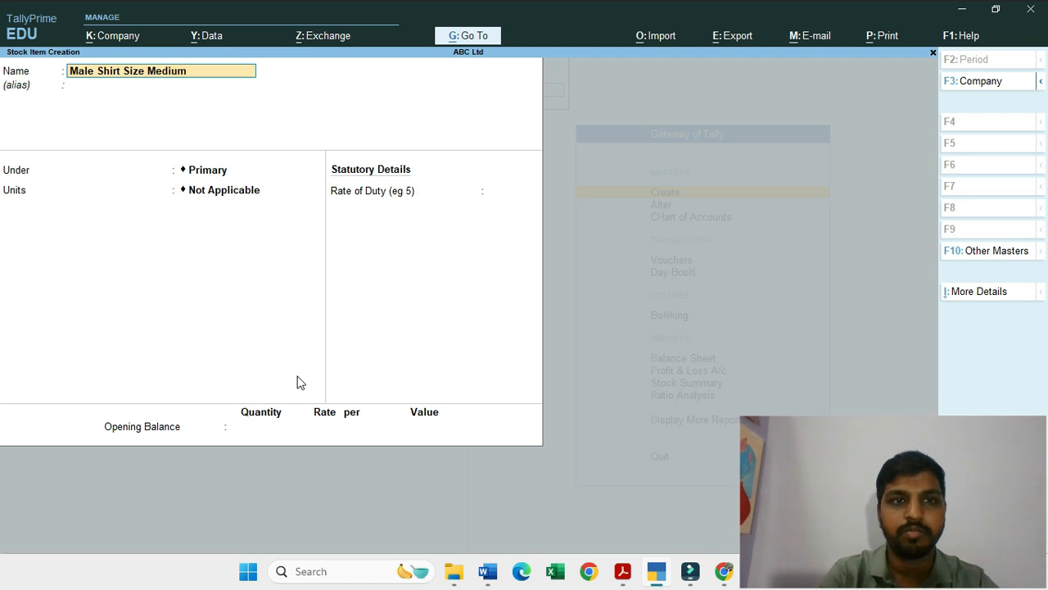
Step: Place the medium male shirt item under Primary with unit Pc and save it without an opening balance
key(Return)
key(Return)
key(Return)
key(Down)
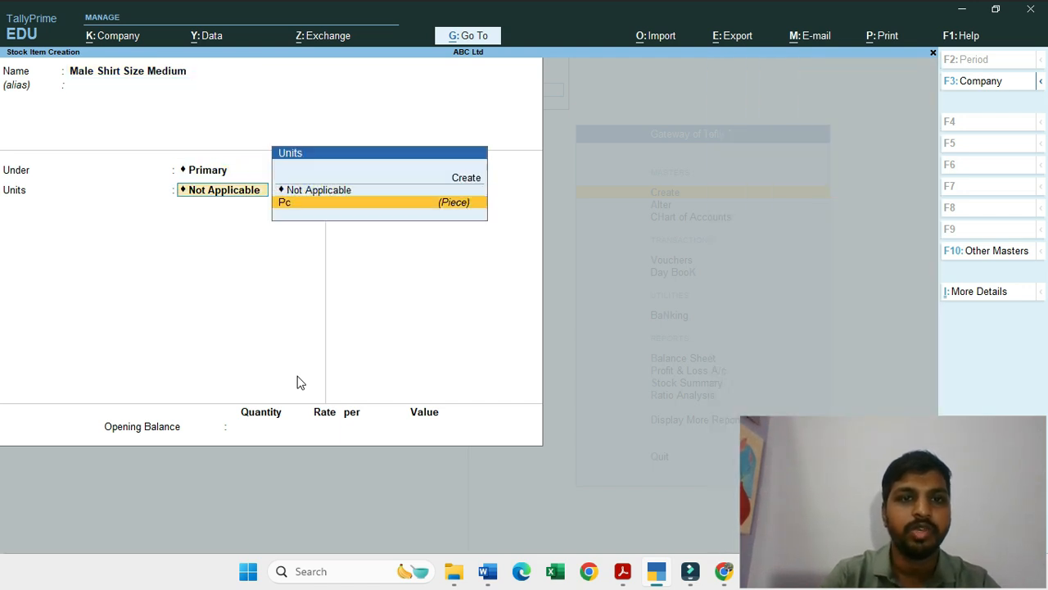
key(Return)
key(Return)
key(Return)
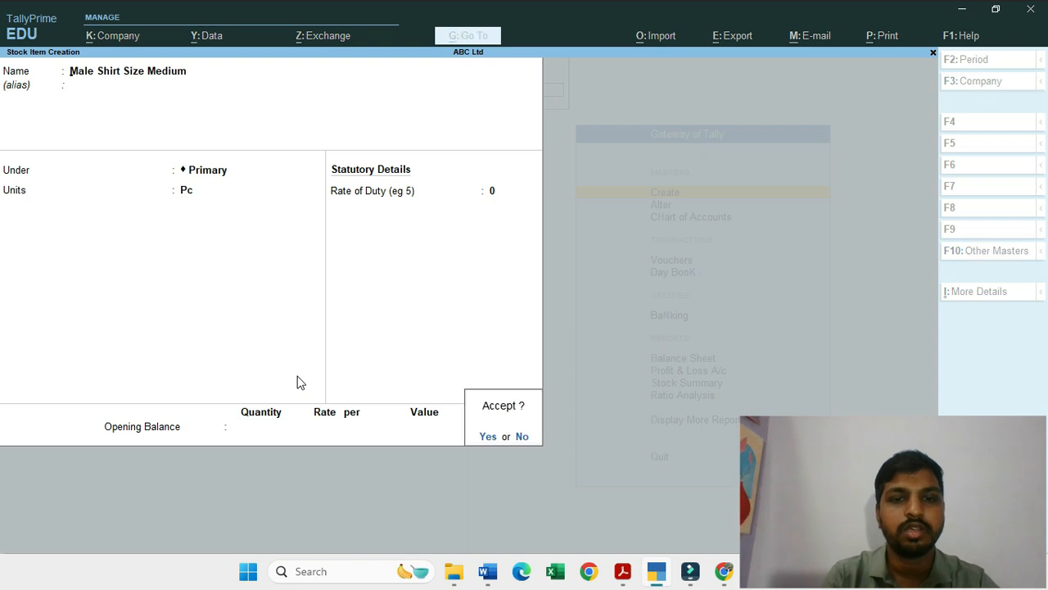
key(Return)
Step: Enter Female Shirt Size Medium as the name of the next stock item
text(Fema)
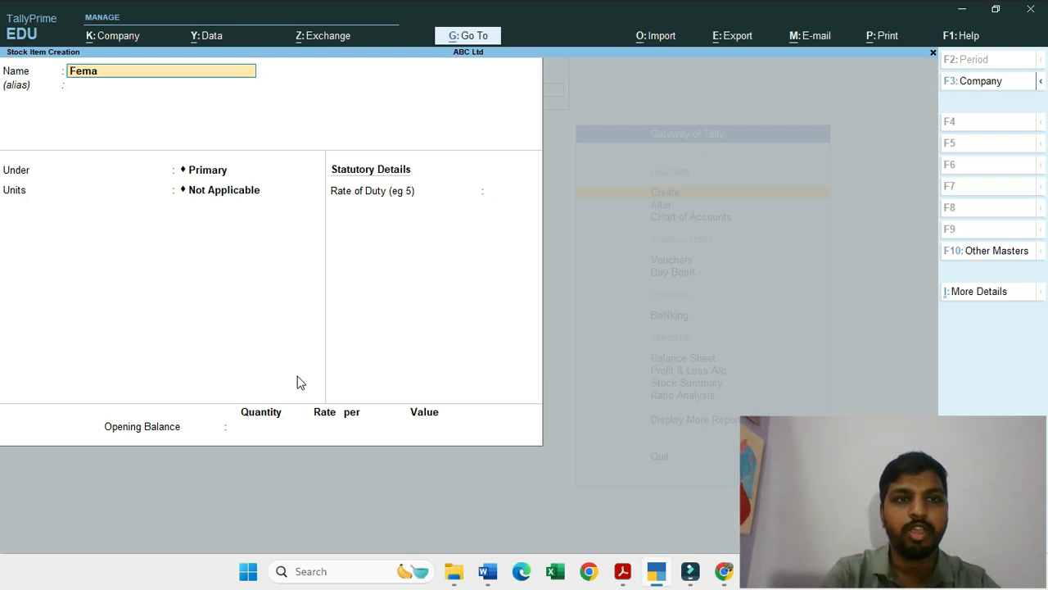
text(le Shir)
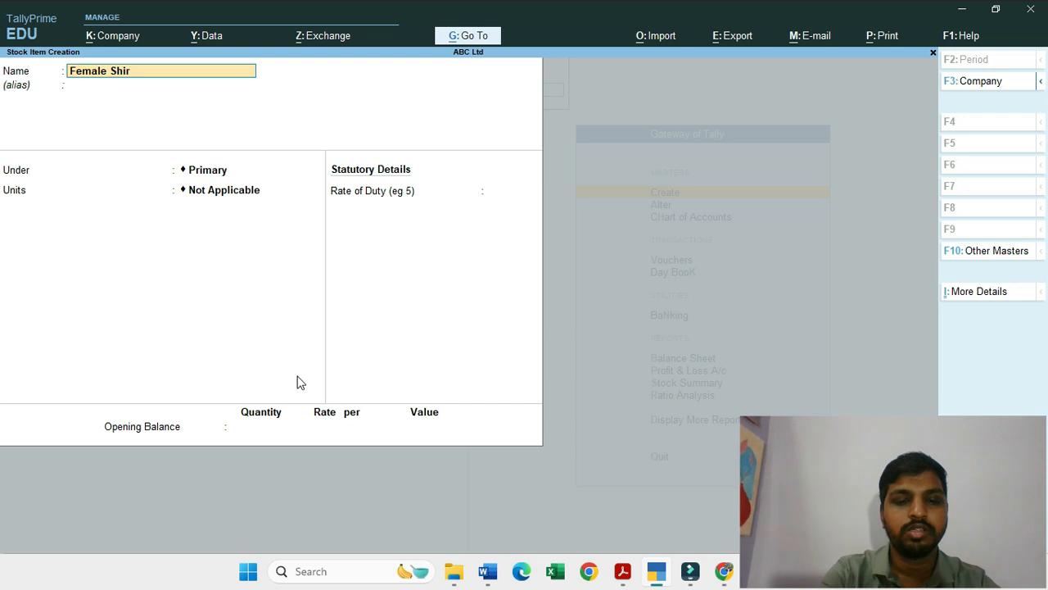
text(t Size Medium)
Step: Place the medium female shirt item under Primary with unit Pc and save it without an opening balance
key(Return)
key(Return)
key(Return)
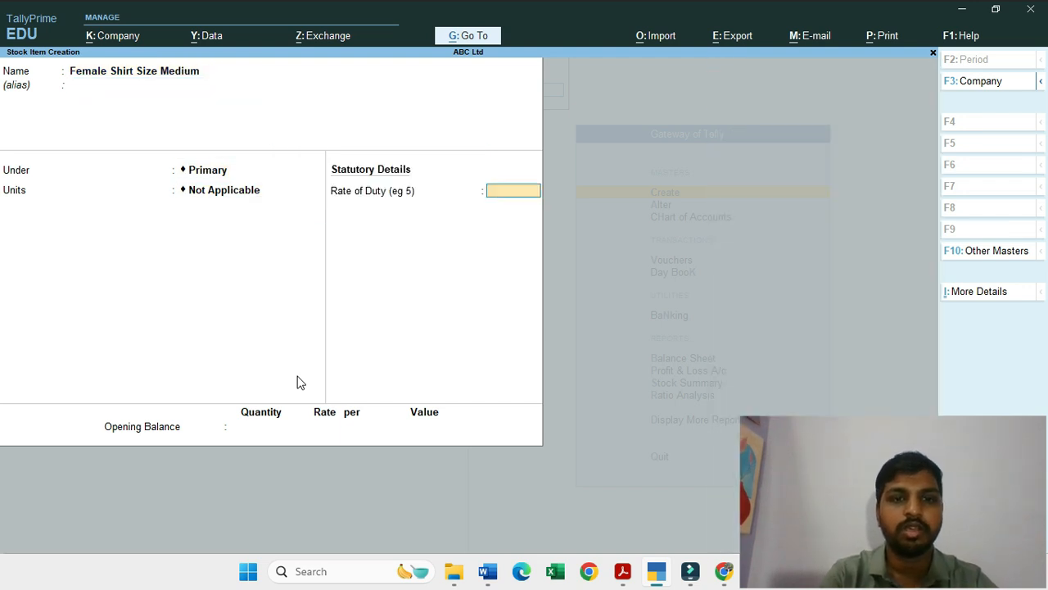
key(Return)
key(BackSpace)
key(BackSpace)
key(Down)
key(Return)
Step: Leave stock item creation and create the stock group Male Shirt under Primary, with adding of item quantities set to No
key(Return)
key(Return)
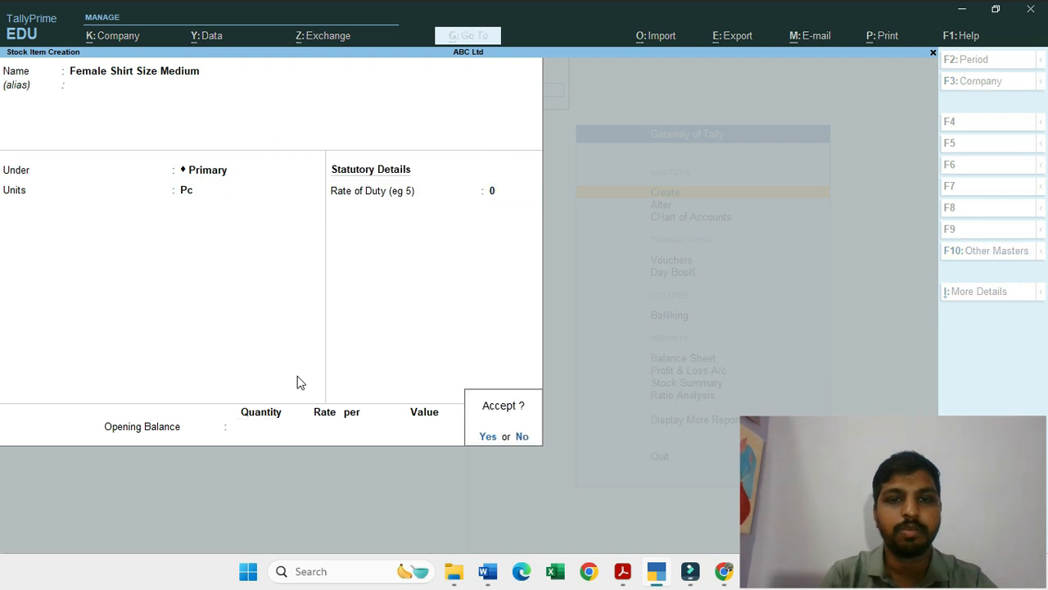
key(Return)
key(Escape)
key(Return)
key(Up)
key(Up)
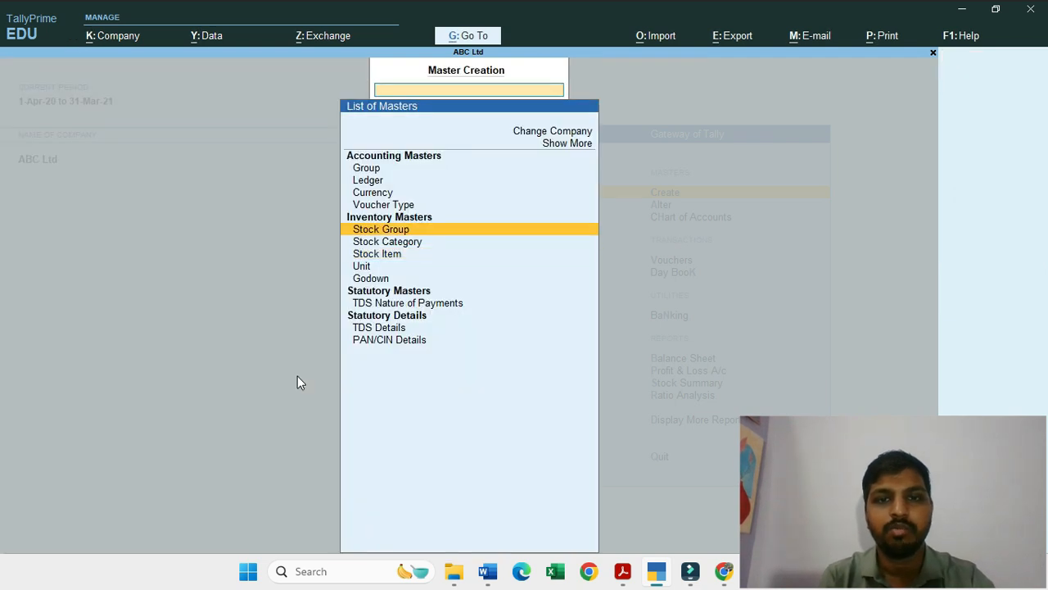
key(Return)
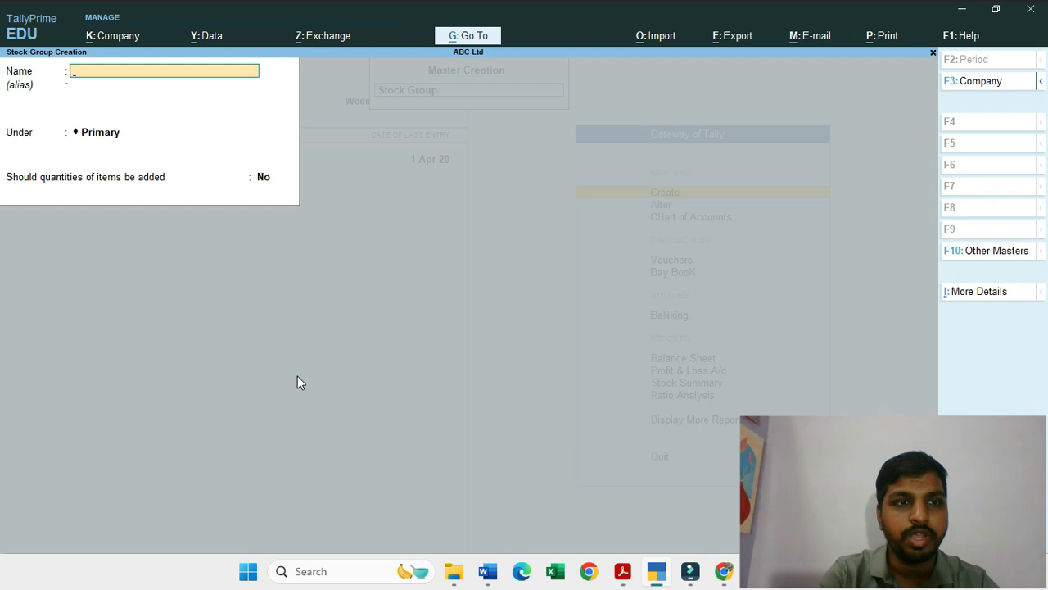
text(Male Shir)
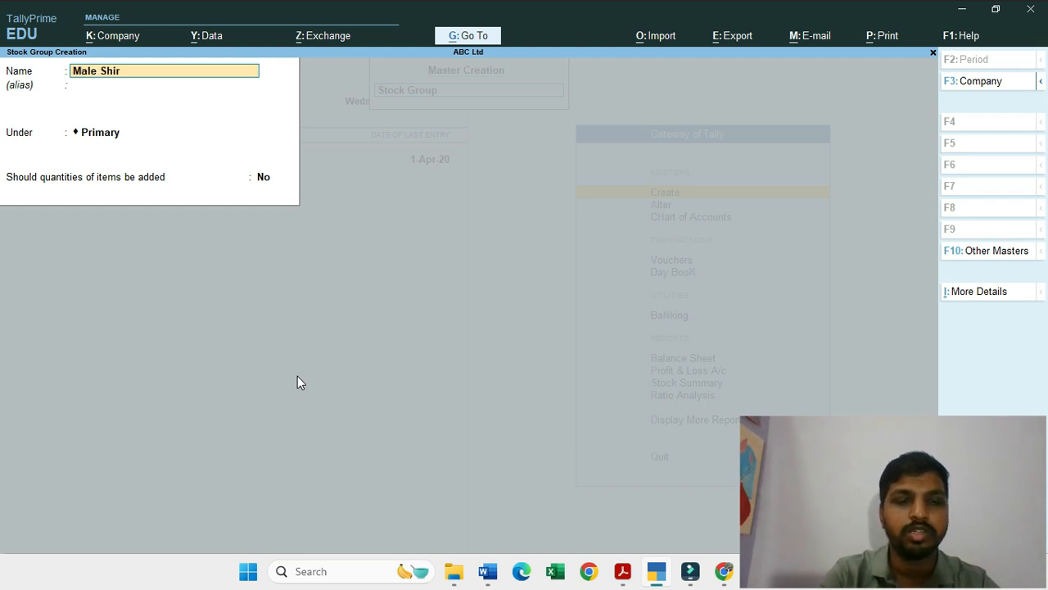
key(Return)
key(Return)
key(Return)
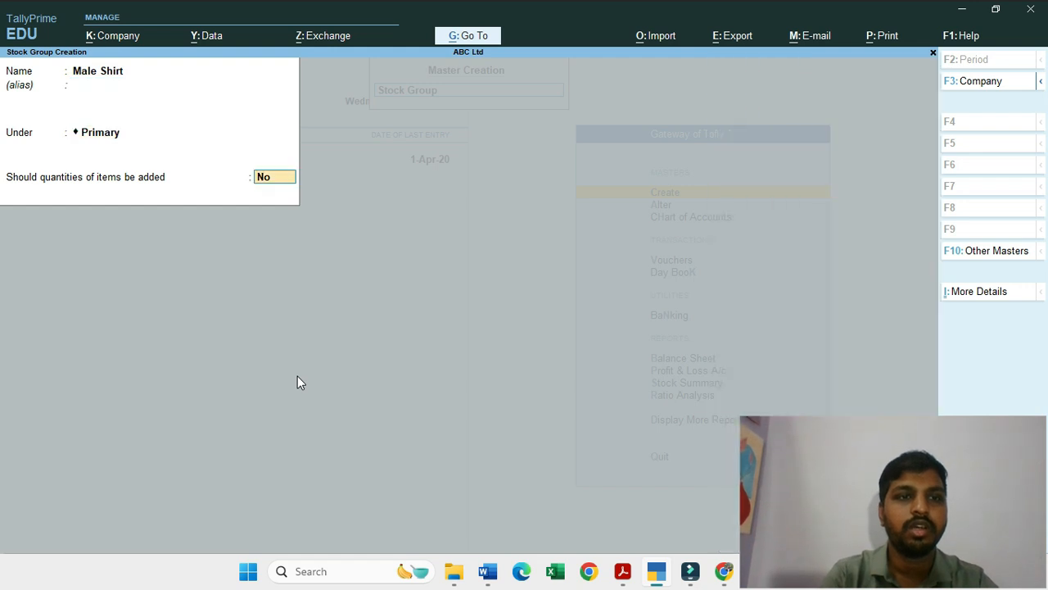
key(Return)
key(Return)
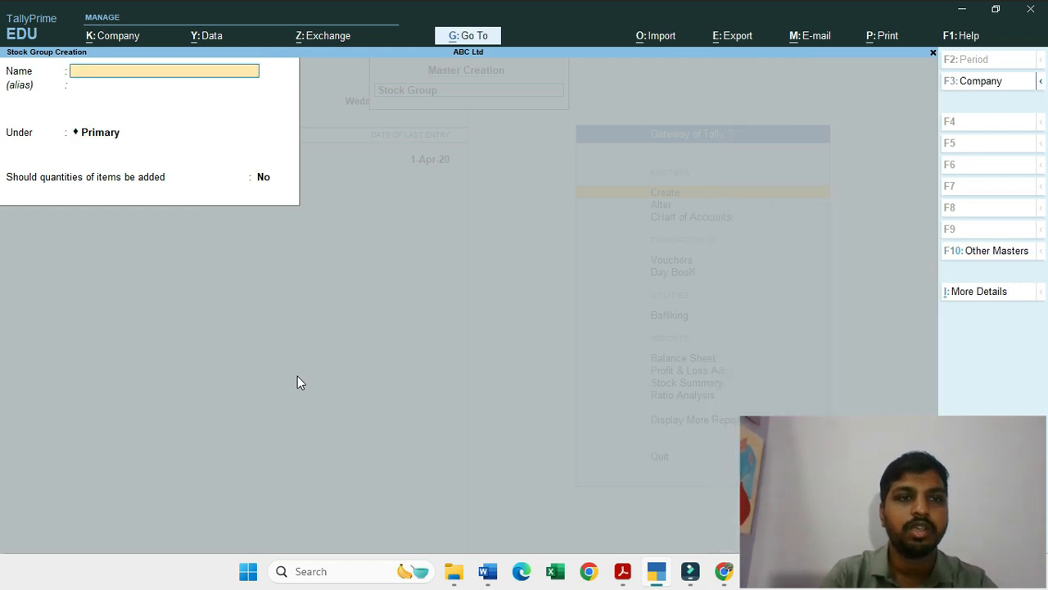
Step: Enter Female Shirt as the name of a second stock group
text(Female)
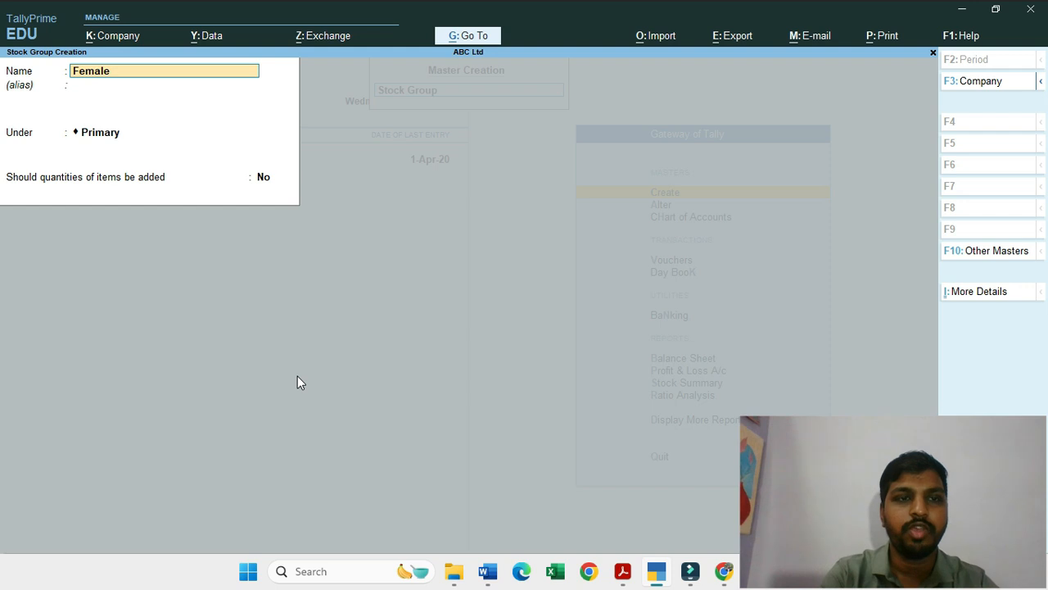
text( Short)
key(BackSpace)
key(BackSpace)
key(BackSpace)
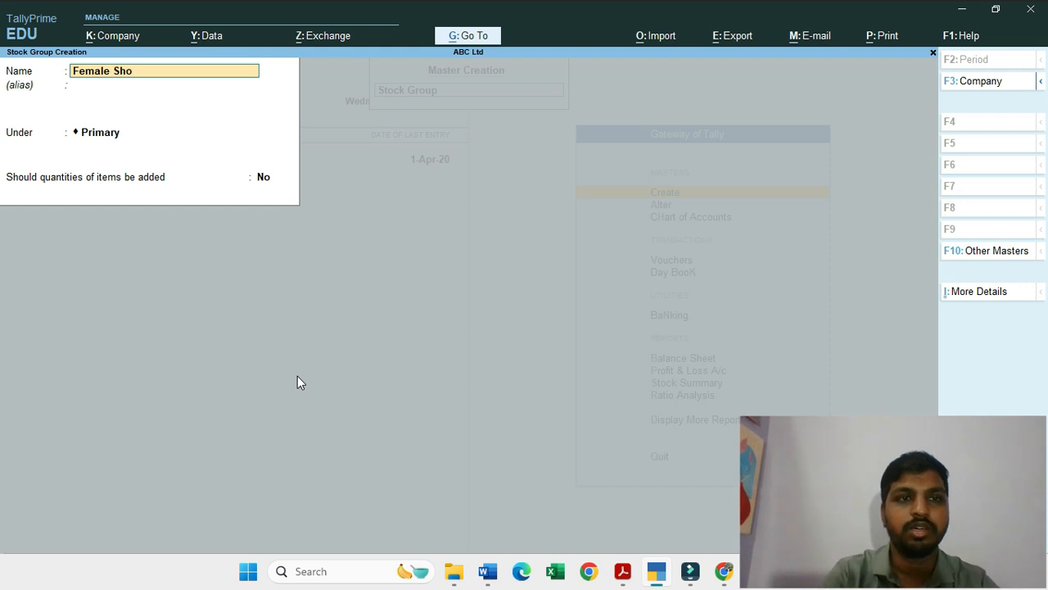
text(irt)
Step: Save the Female Shirt group under Primary without adding item quantities and return to the Gateway of Tally
key(Return)
key(Return)
key(Return)
key(Return)
key(Return)
key(Escape)
key(y)
key(Escape)
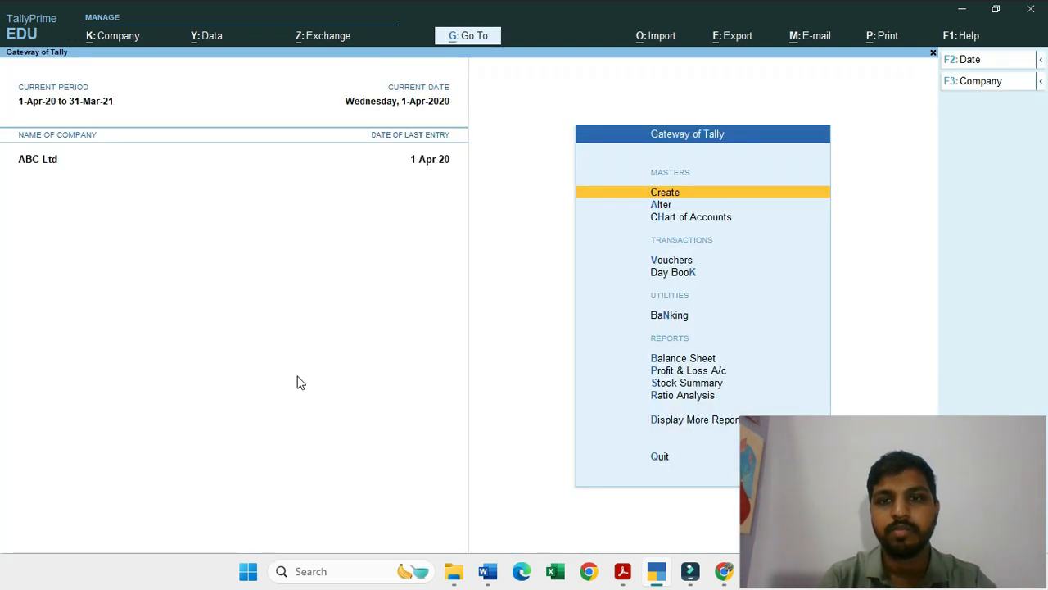
key(Down)
key(Down)
key(Down)
key(Down)
key(Down)
key(Down)
key(Up)
key(Up)
key(Up)
key(Up)
key(Up)
key(Up)
Step: Create a new godown named Main Office Godown under Primary and save it
key(Return)
key(Down)
key(Down)
key(Down)
key(Down)
key(Down)
key(Down)
key(Down)
key(Down)
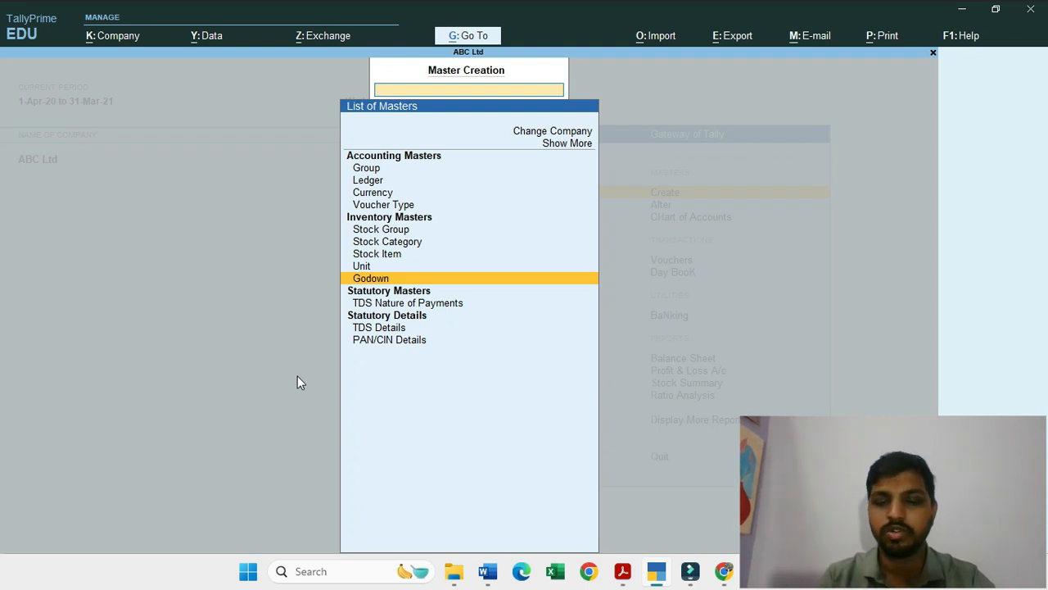
key(Return)
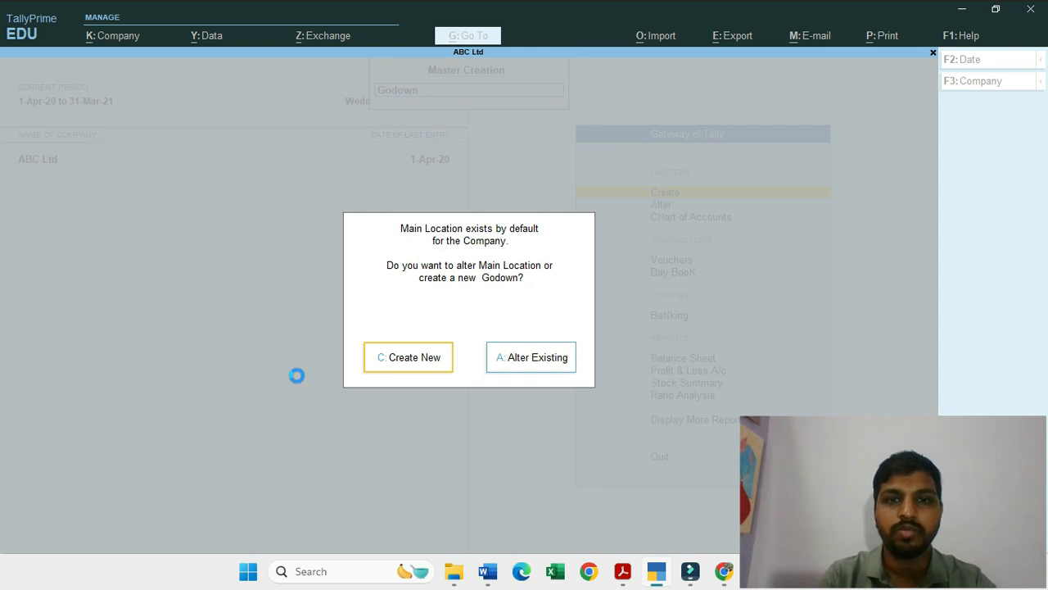
key(Return)
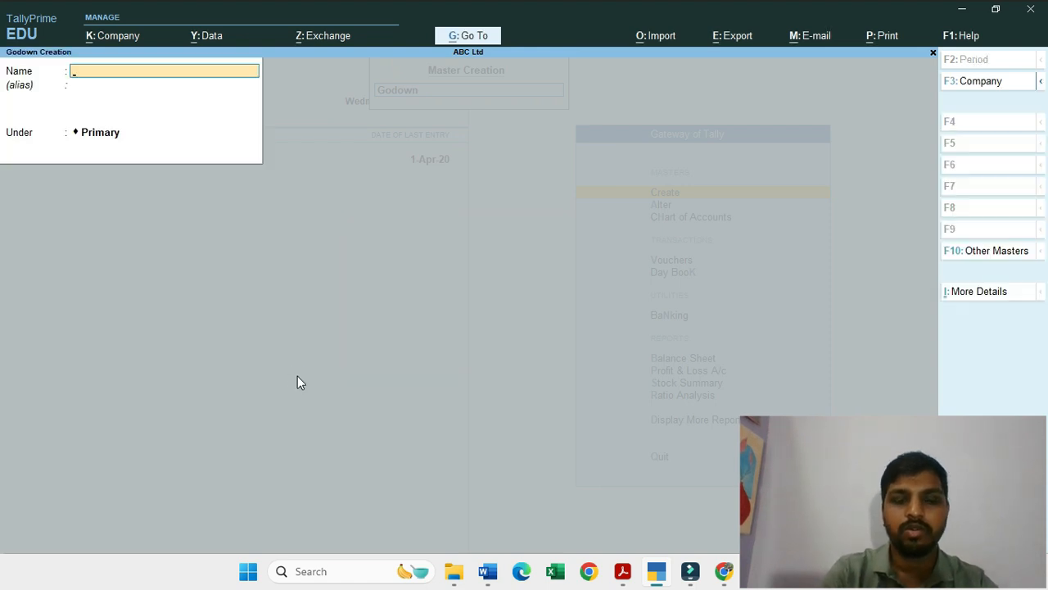
text(Main Off)
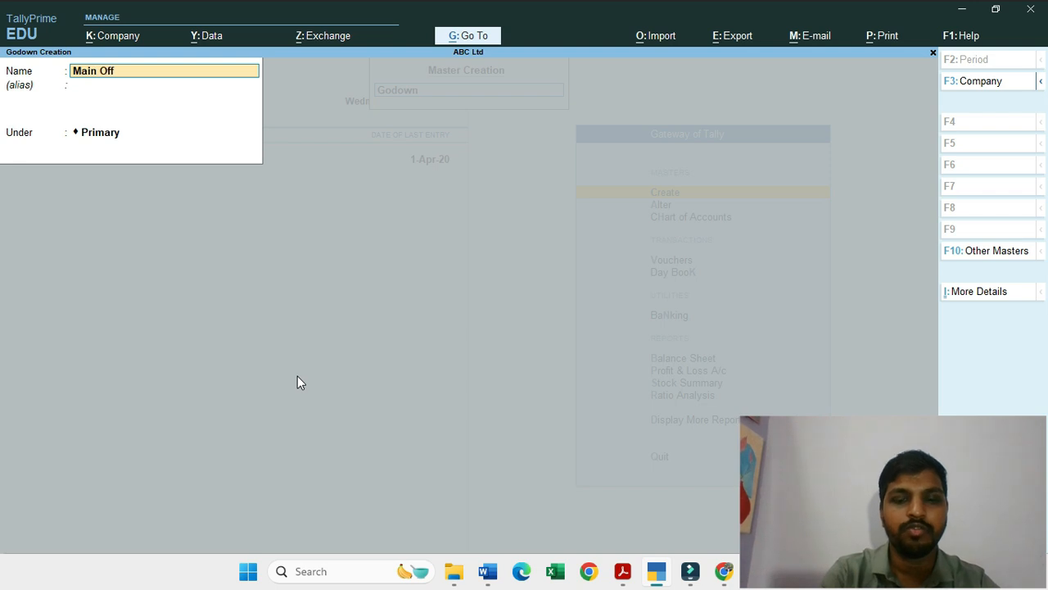
text(ice Godown)
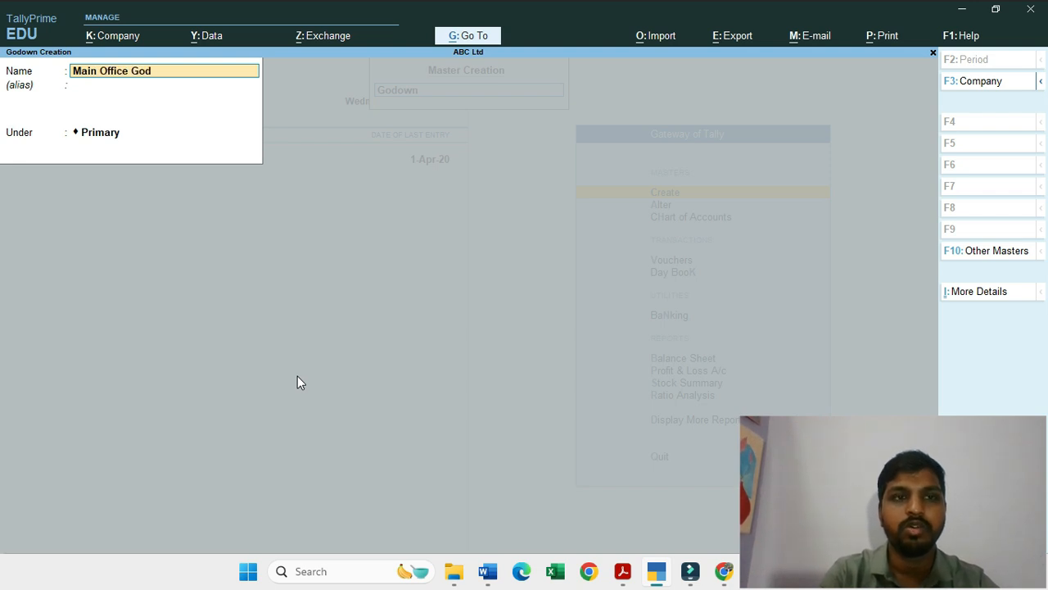
key(ctrl+a)
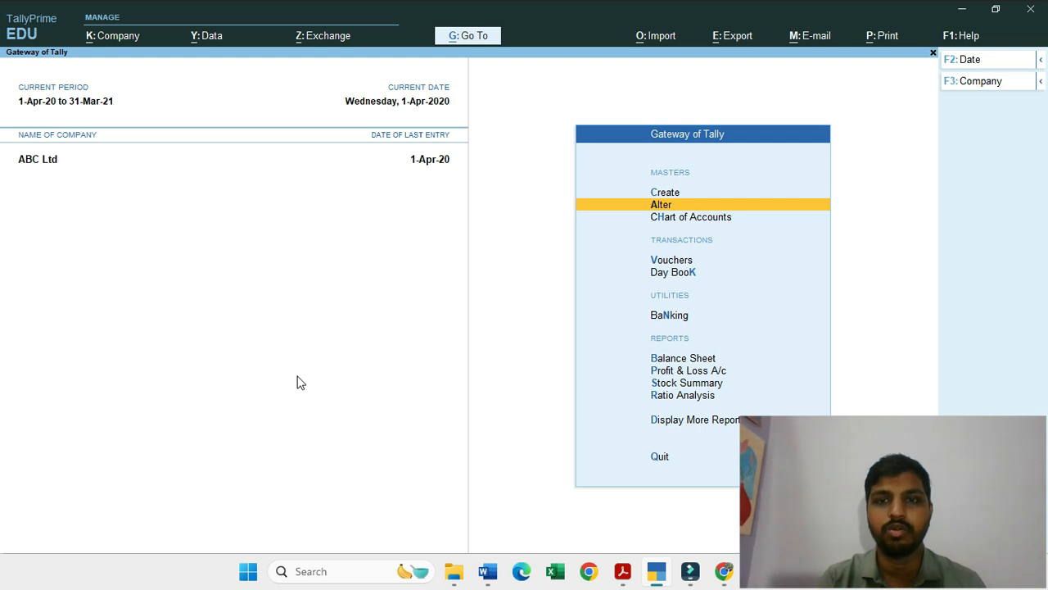
Step: Open the stock item Female Shirt Size Medium for alteration
key(Return)
key(Down)
key(Down)
key(Down)
key(Down)
key(Down)
key(Down)
key(Return)
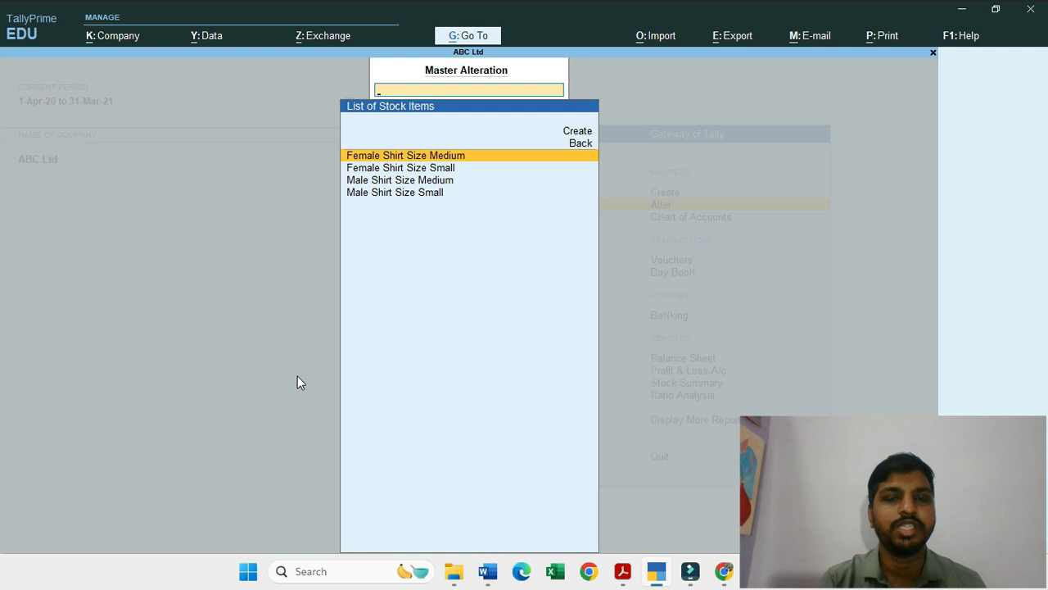
key(Return)
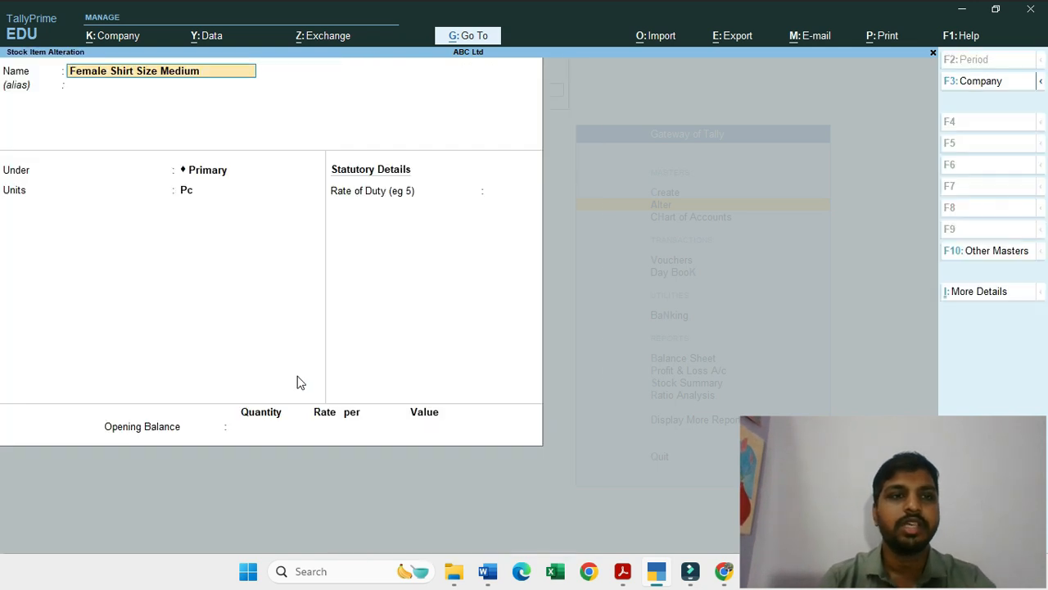
Step: Assign the medium female shirt item to the Female Shirt stock group and save it without an opening balance
key(Return)
key(Return)
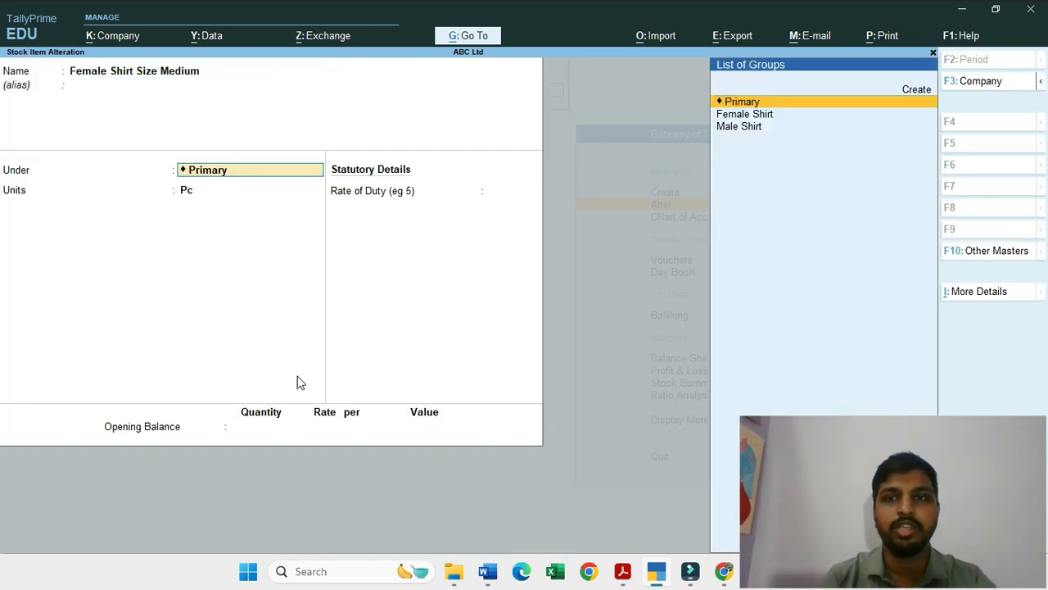
key(Down)
key(Return)
key(Return)
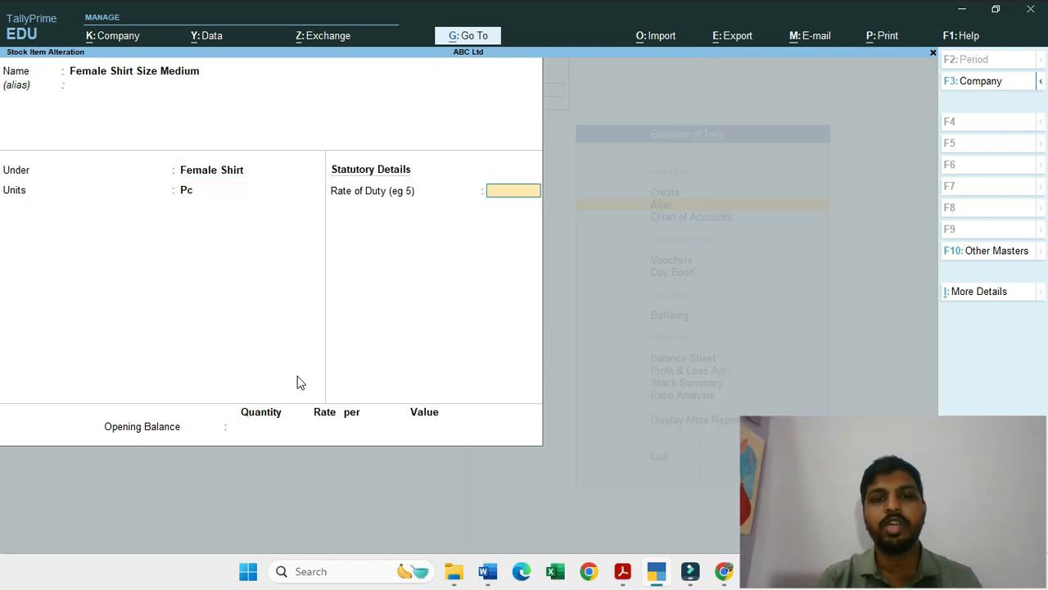
key(Return)
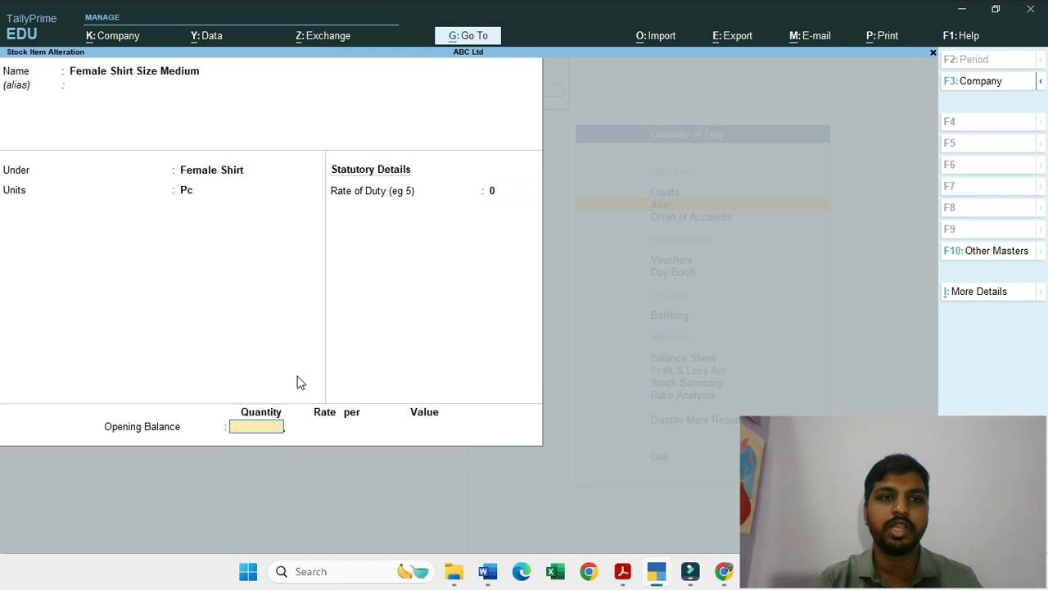
key(Return)
Step: Alter the stock item Female Shirt Size Small to sit under the Female Shirt group and save it
key(Return)
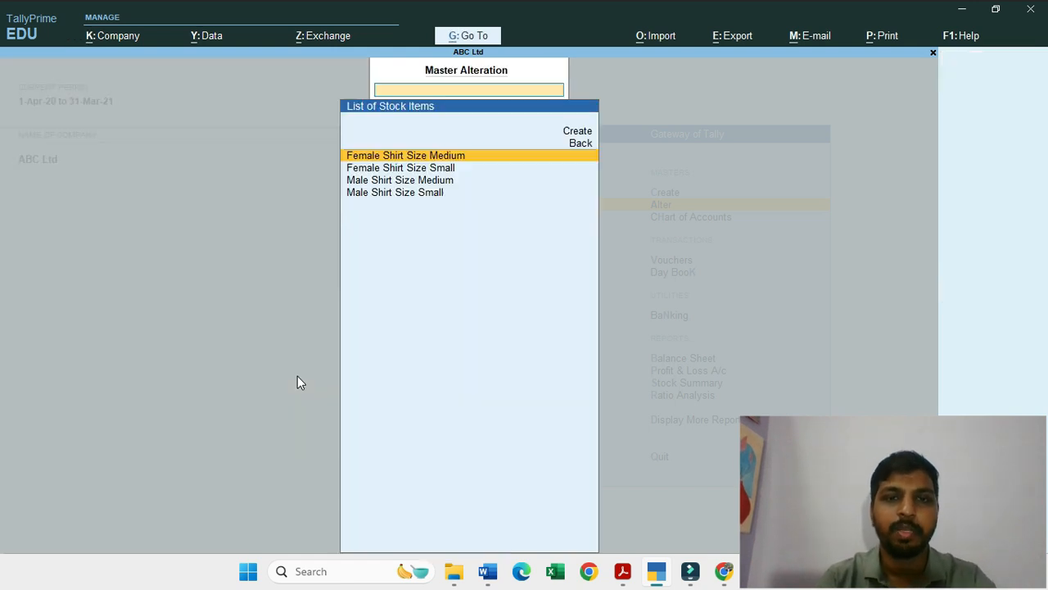
key(Down)
key(Return)
key(Return)
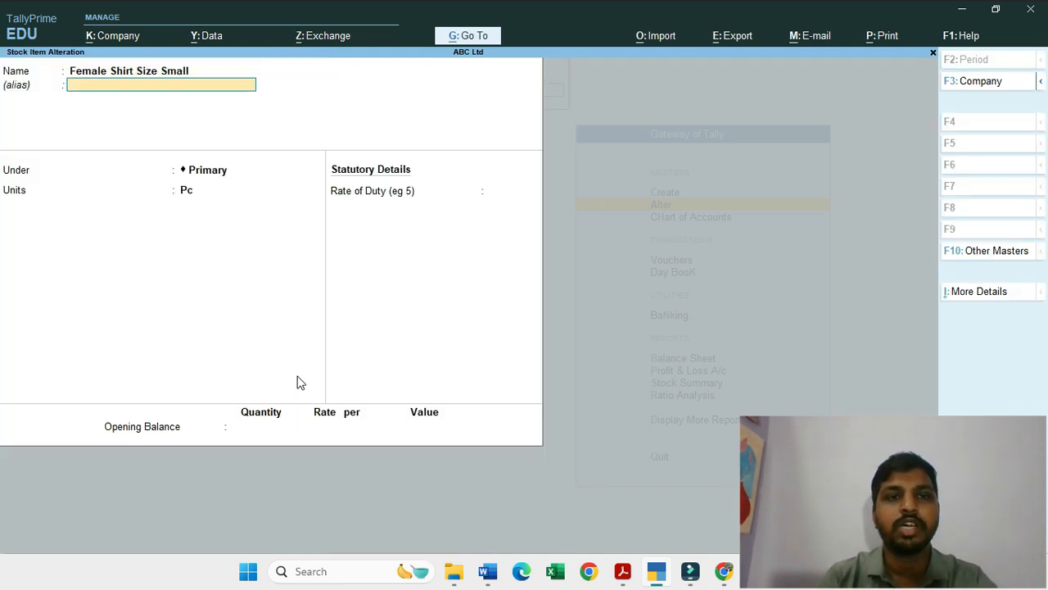
key(Return)
key(Down)
key(Return)
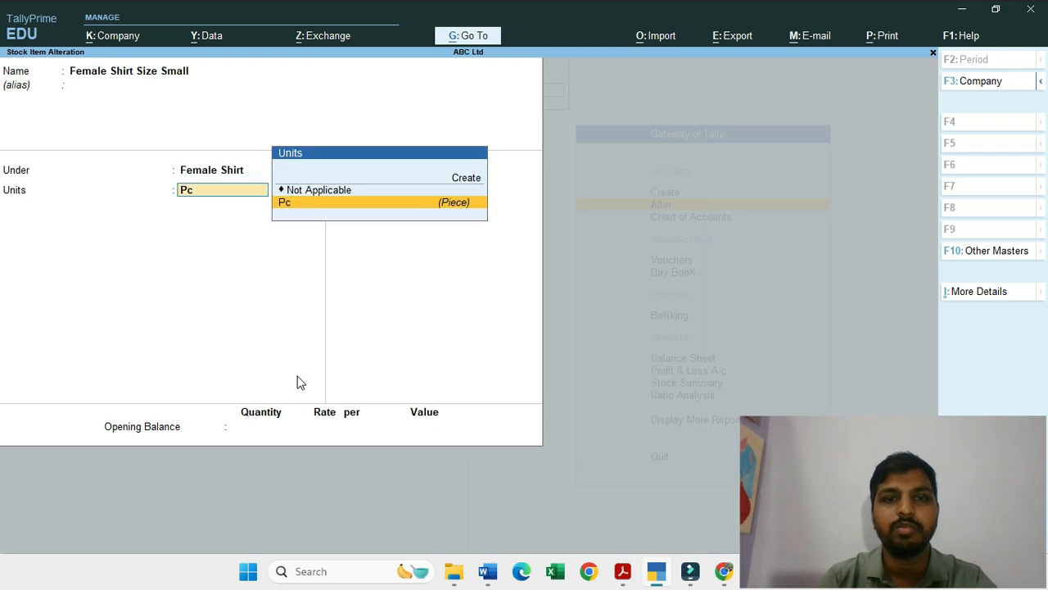
Step: Alter the stock item Male Shirt Size Medium to sit under the Male Shirt group and save it
key(Return)
key(Return)
key(Return)
key(Return)
key(Down)
key(Return)
key(Return)
key(Return)
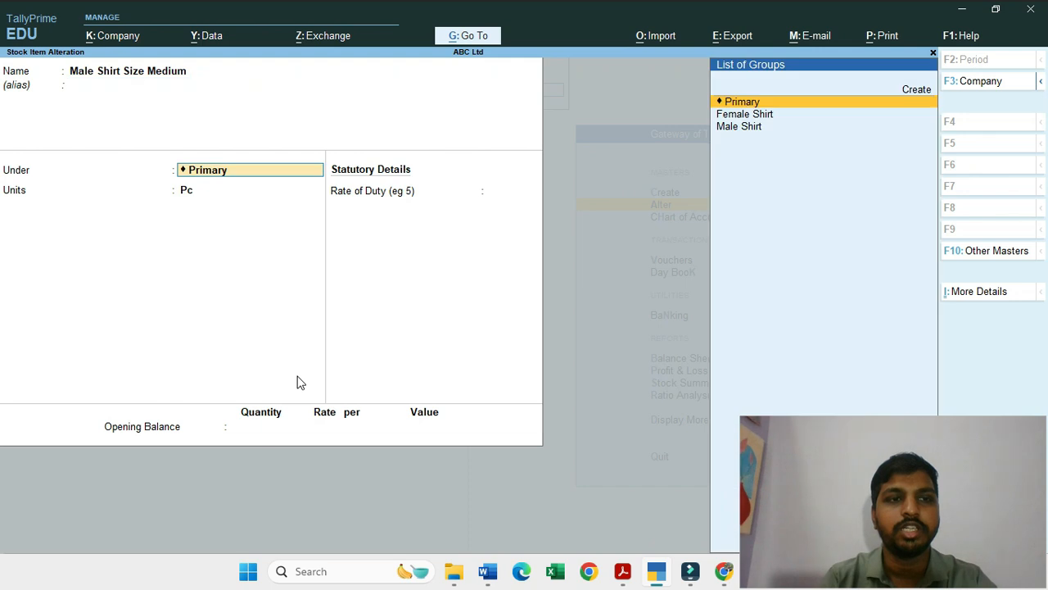
key(Down)
key(Down)
key(Return)
key(Return)
key(Return)
Step: Assign the stock item Male Shirt Size Small to the Male Shirt group and save it
key(Return)
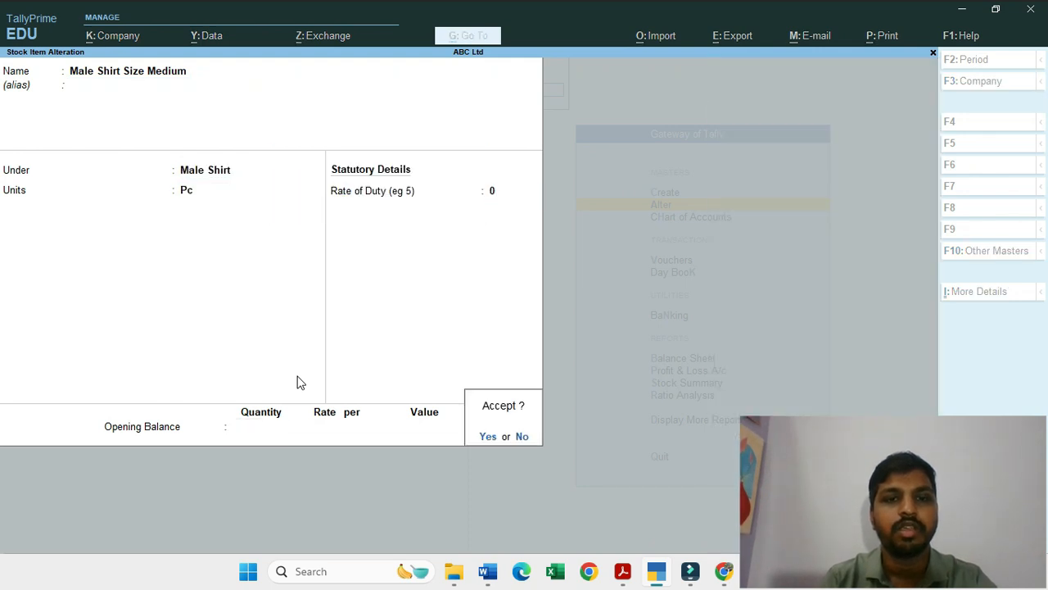
key(Return)
key(Down)
key(Return)
key(Return)
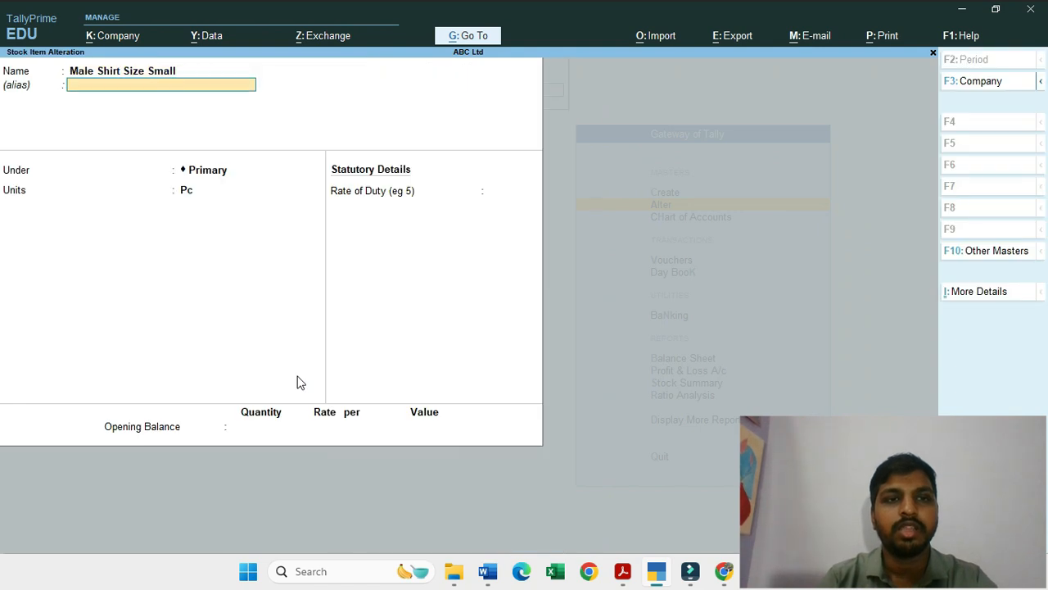
key(Return)
key(Down)
key(Down)
key(Return)
key(Return)
key(Return)
key(Return)
key(Return)
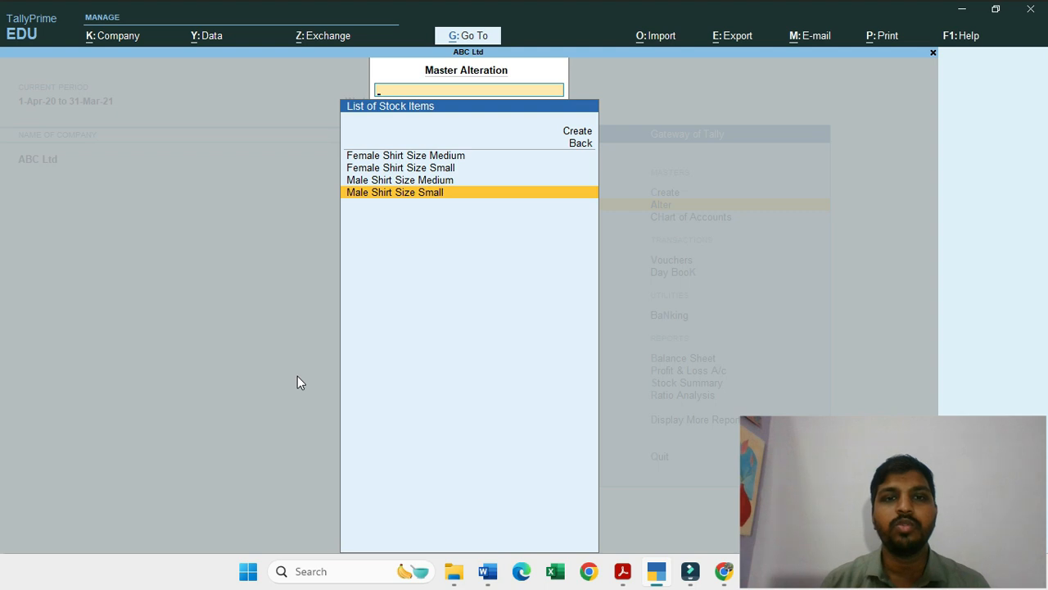
Step: Return to the stock item list for alteration and reopen Female Shirt Size Small
key(Escape)
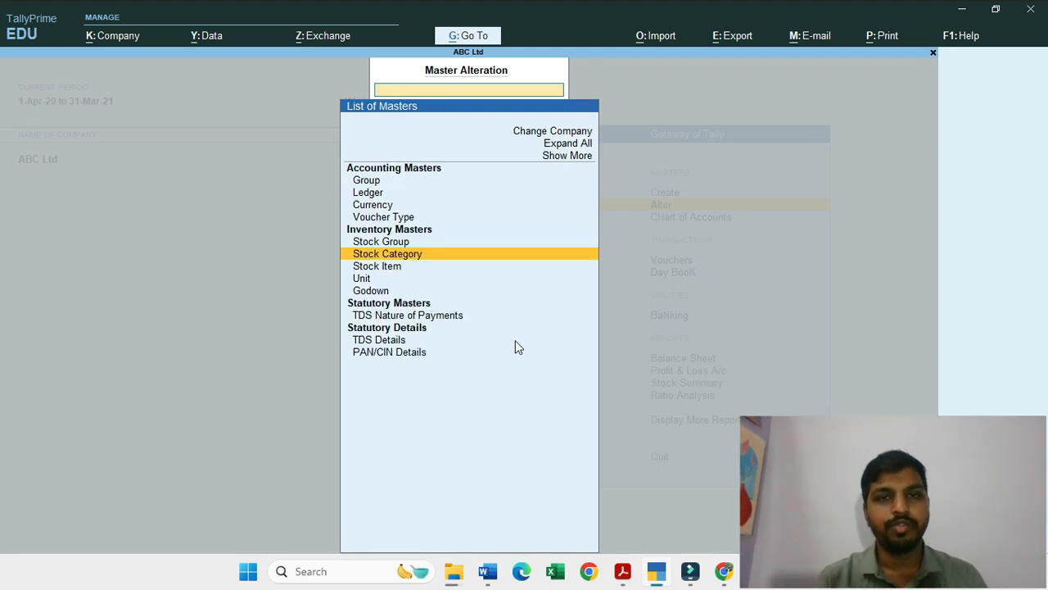
key(Down)
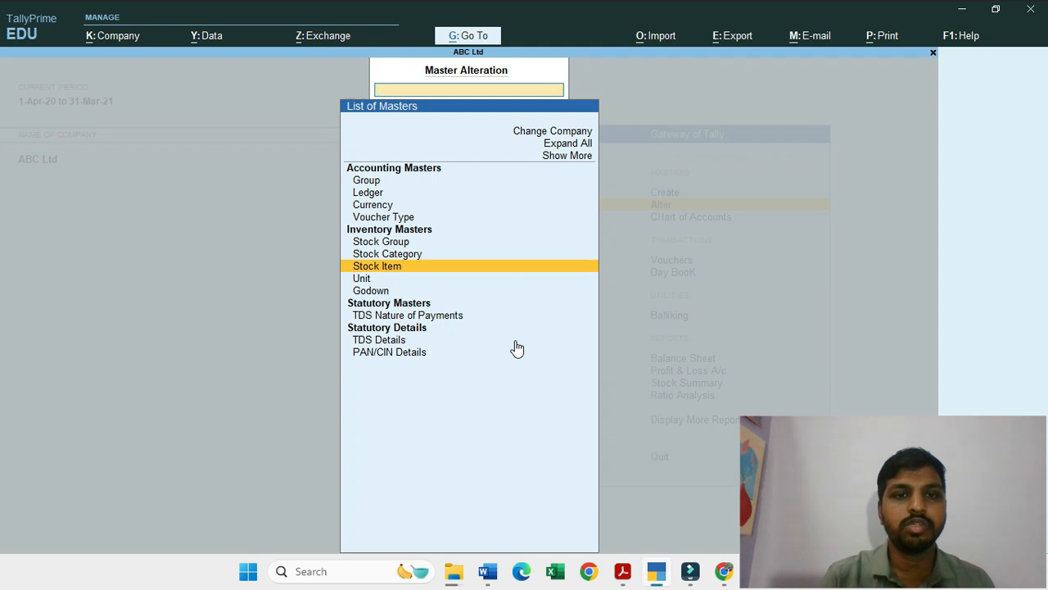
key(Return)
key(Down)
key(Up)
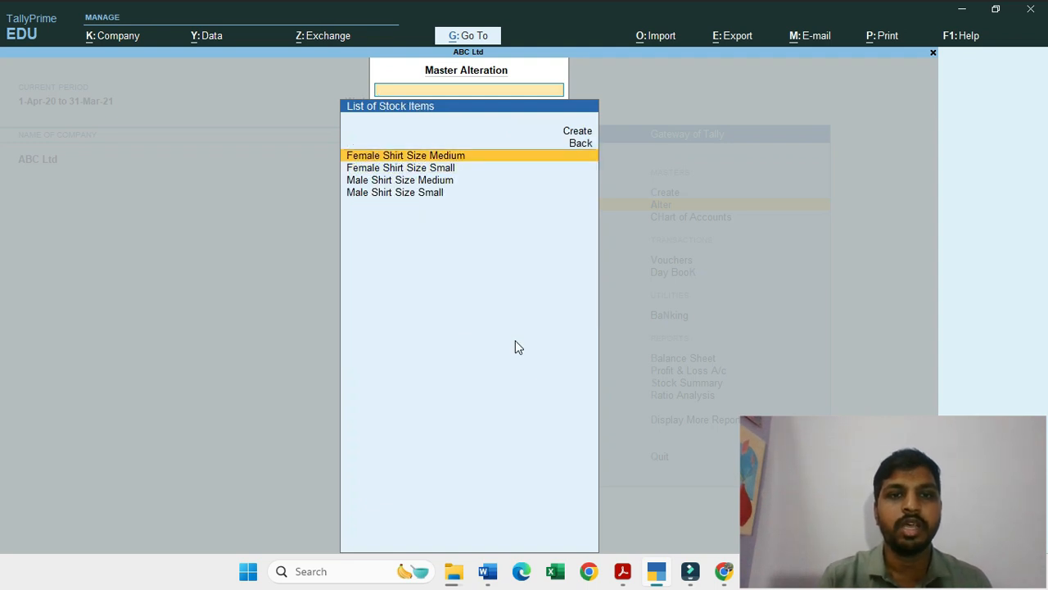
key(Down)
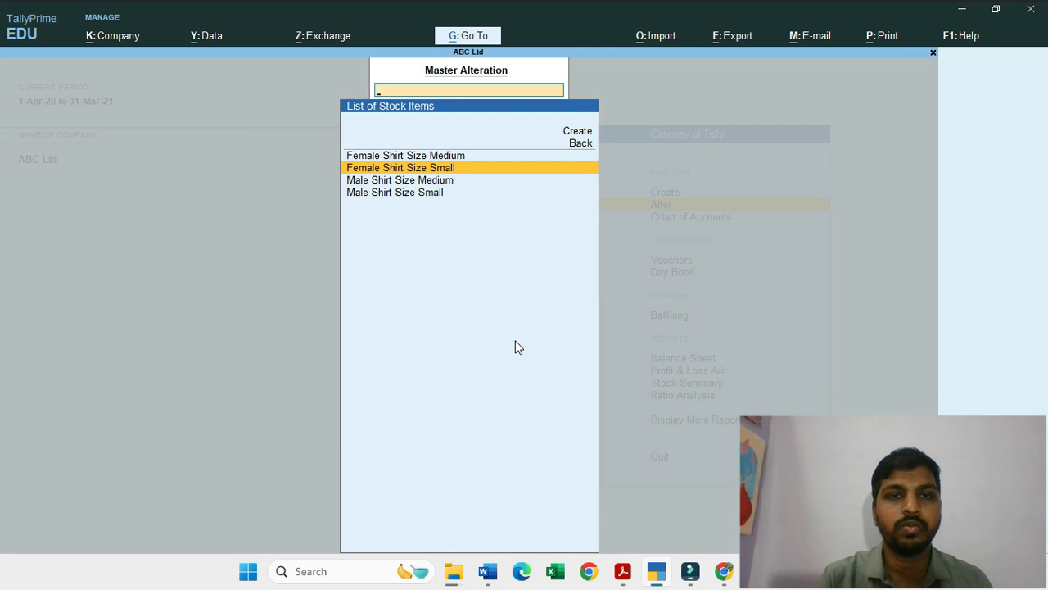
key(Return)
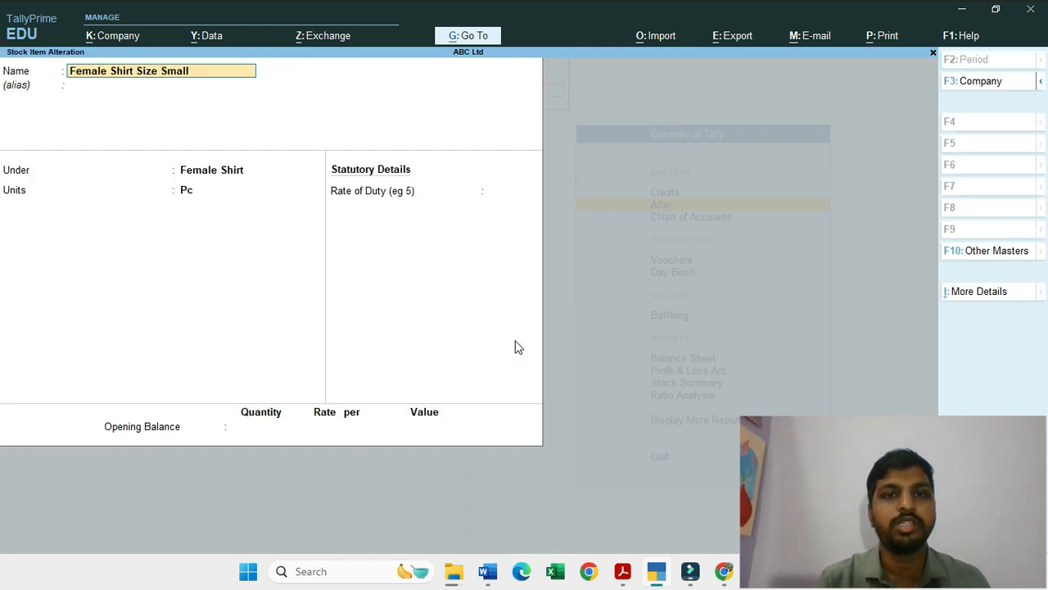
Step: Enter an opening balance quantity of 200 Pc for Female Shirt Size Small, keeping its group and units
key(Return)
key(Return)
key(Return)
key(Return)
key(Return)
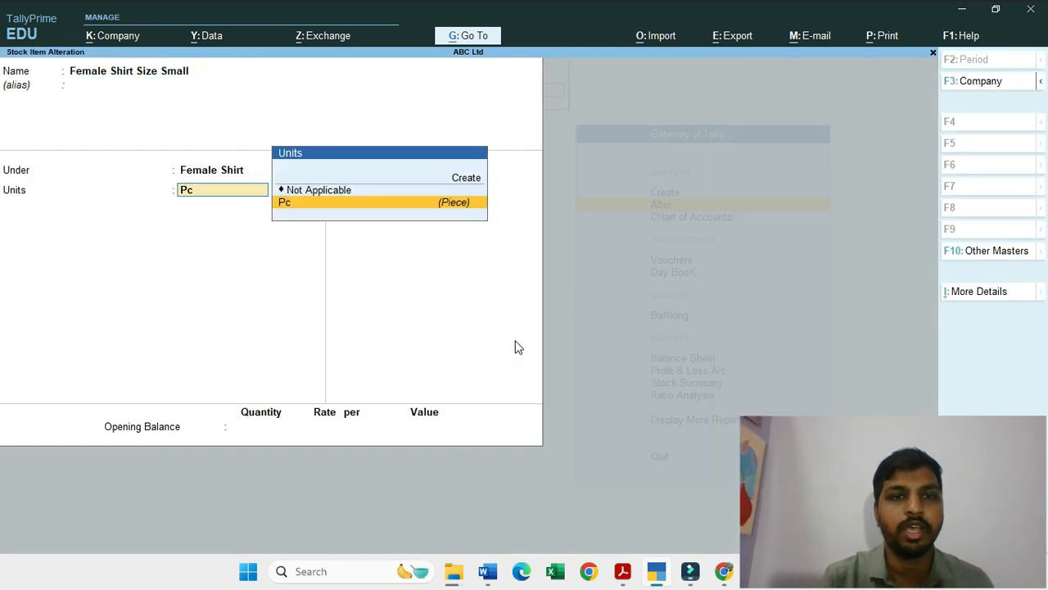
text(200)
Step: Allocate the 200 Pc opening stock to Main Office Godown without a rate and save the small female shirt item
key(Return)
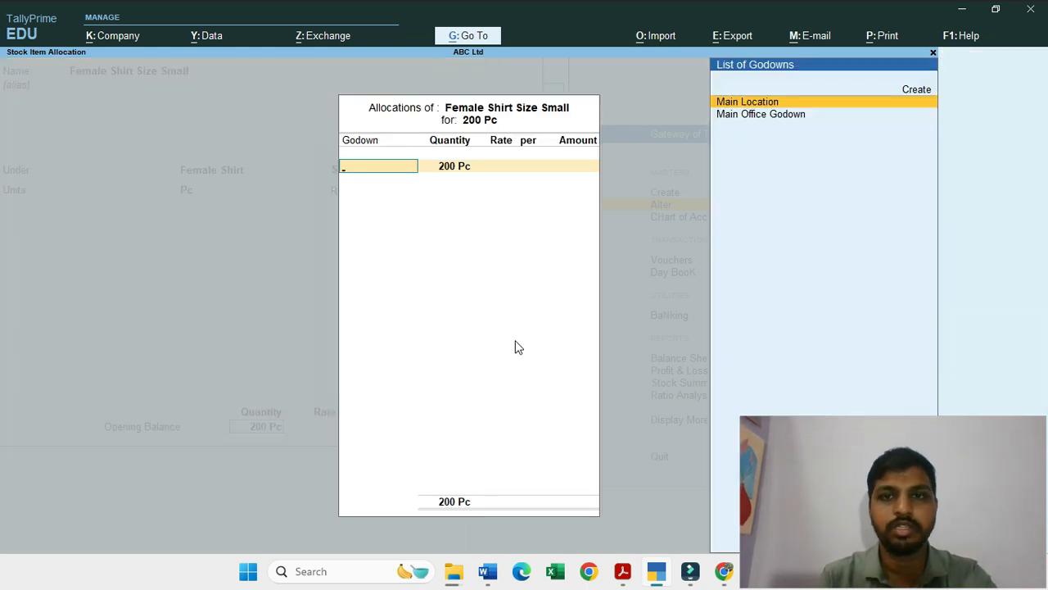
key(Return)
key(BackSpace)
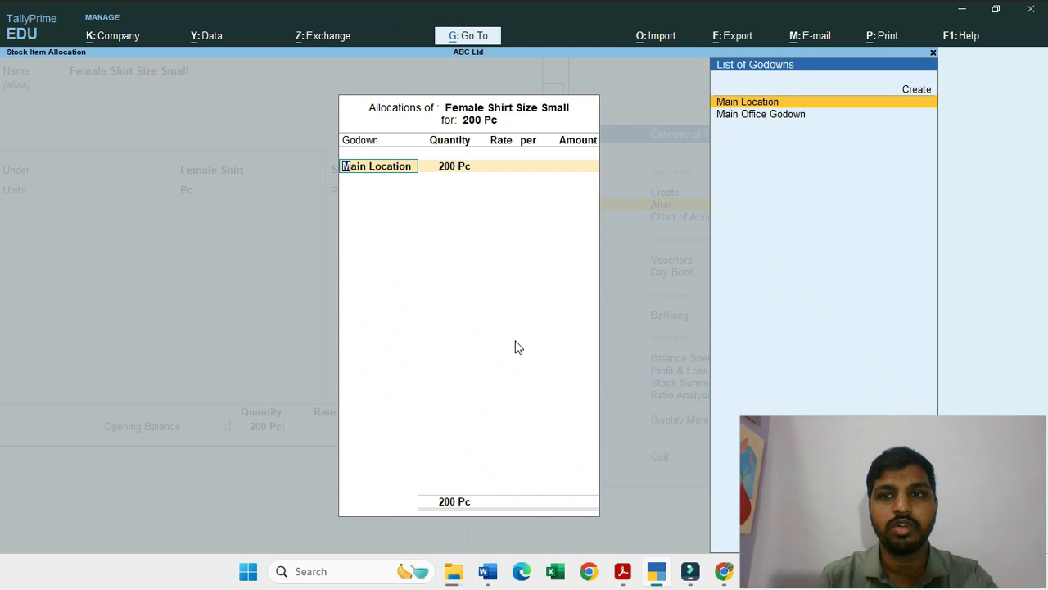
key(Down)
key(Return)
key(Return)
key(Return)
key(Return)
key(Return)
key(y)
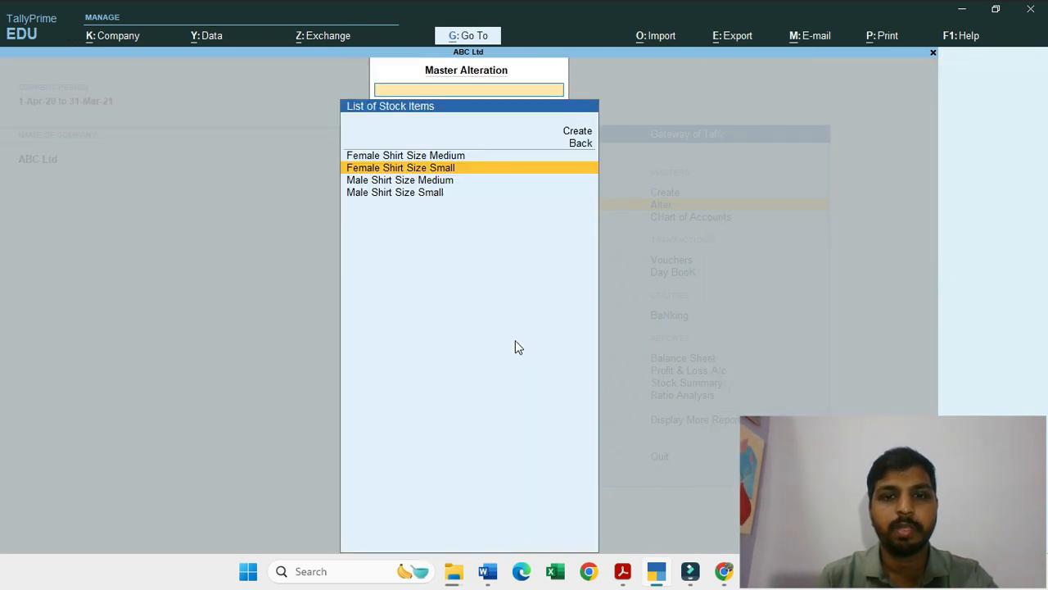
Step: Leave the master alteration and open a new sales voucher
key(Escape)
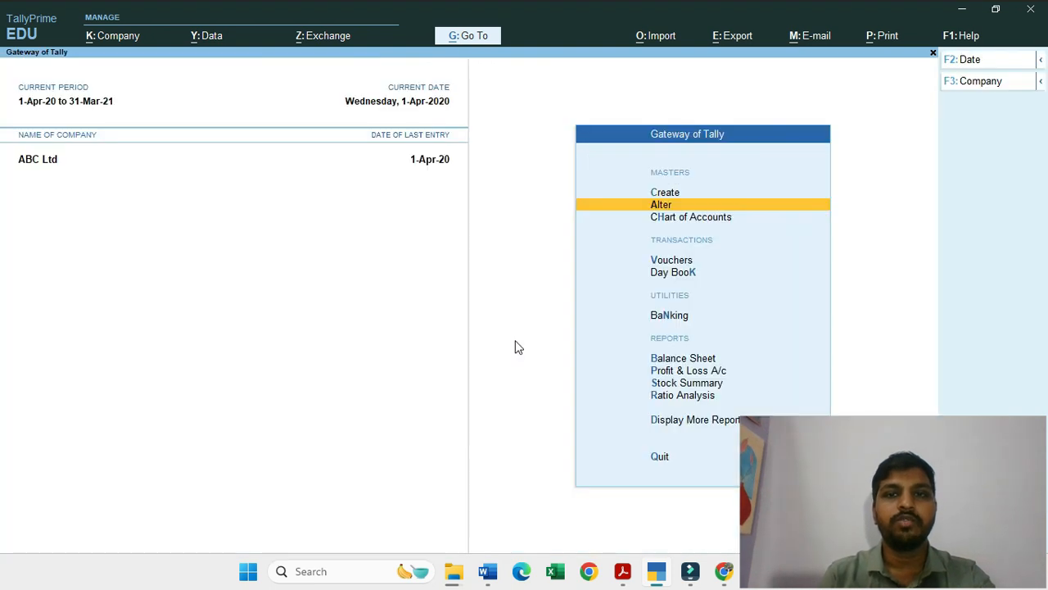
key(Escape)
key(Escape)
key(Down)
key(Down)
key(Down)
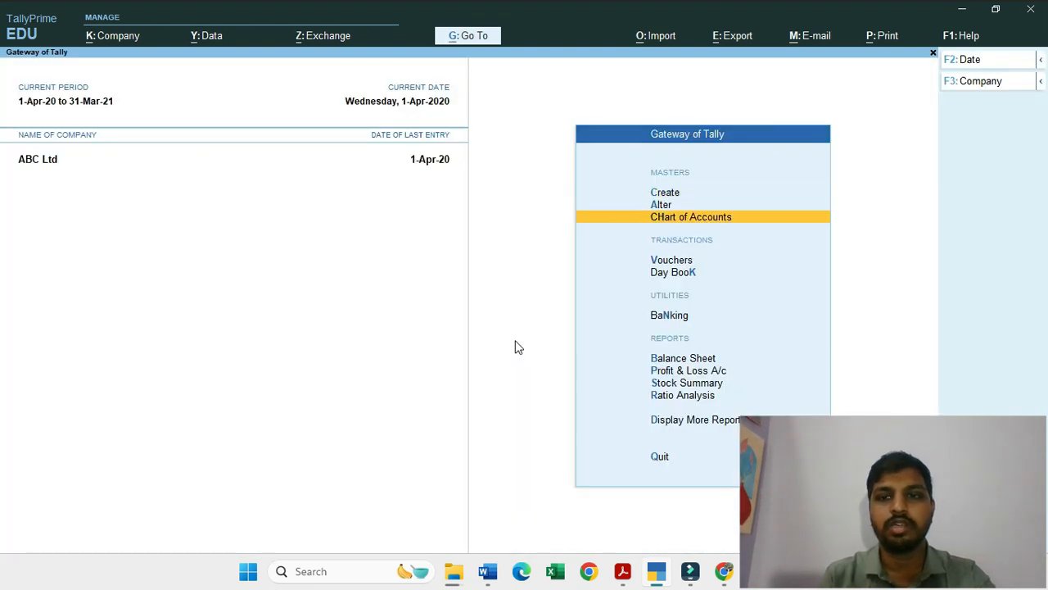
key(Return)
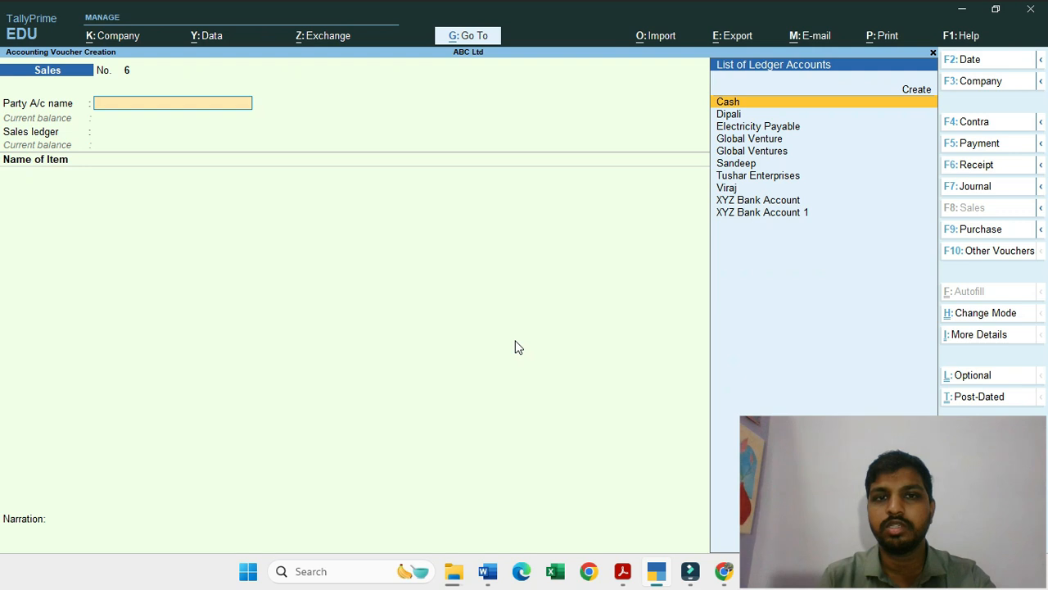
Step: Choose the customer's ledger as the party account, with delivery note Not Applicable and the other dispatch details blank
key(Down)
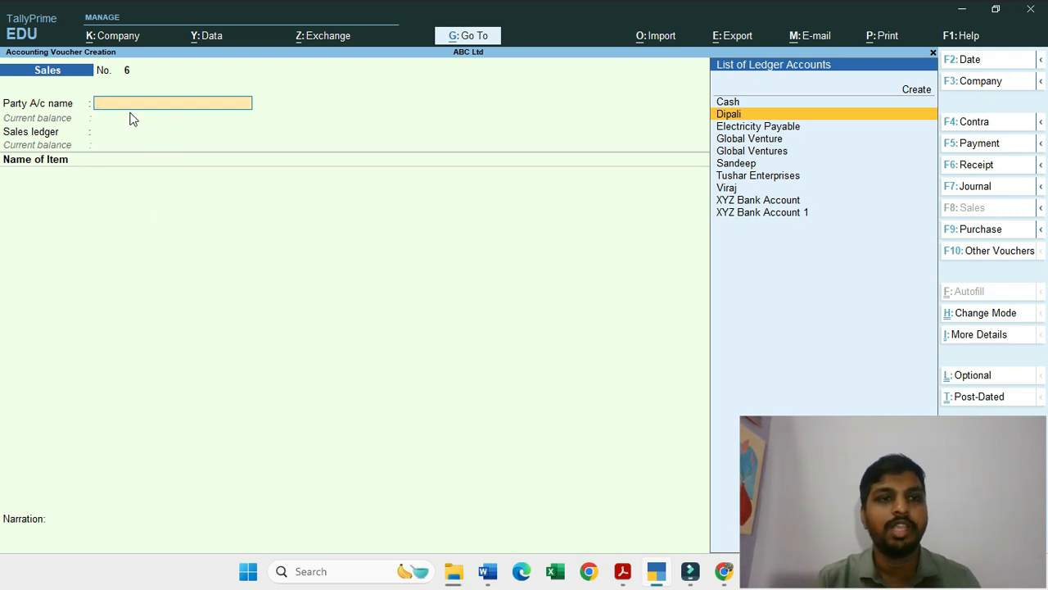
text(Dip)
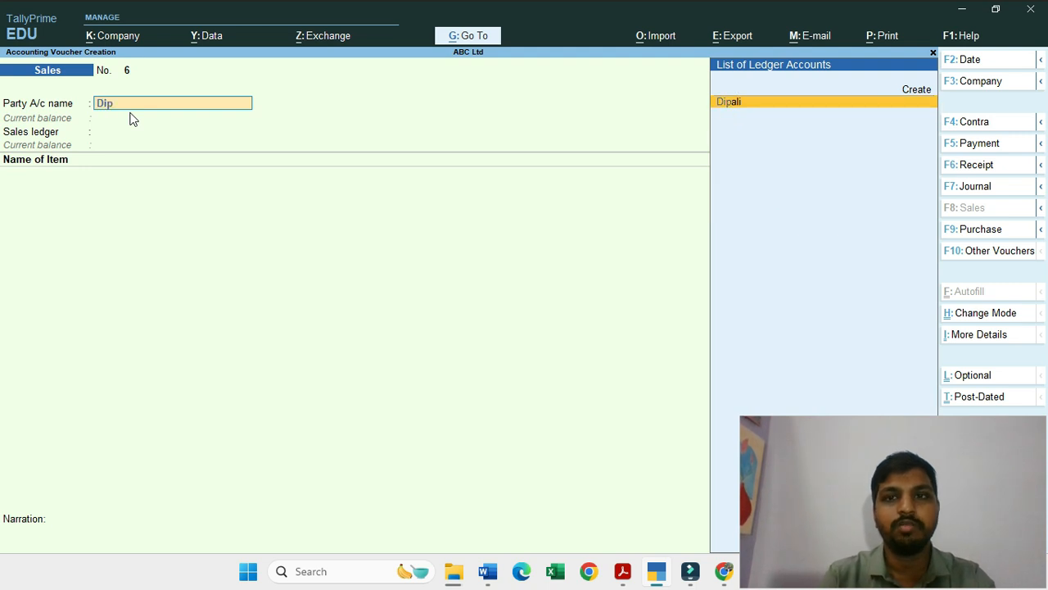
key(Return)
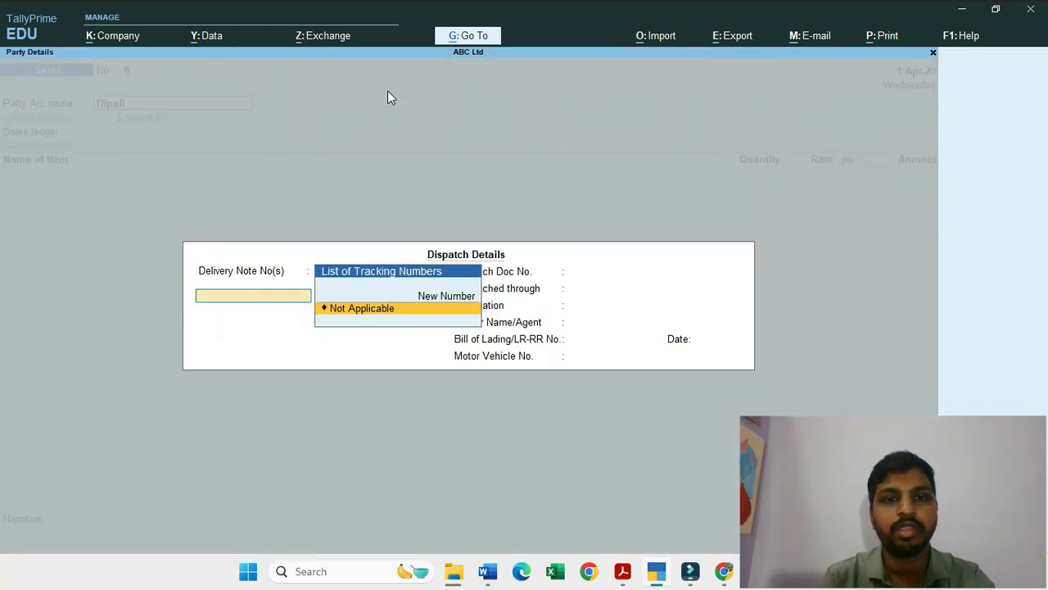
key(Return)
key(Return)
key(Return)
key(Return)
key(Return)
key(Return)
key(Return)
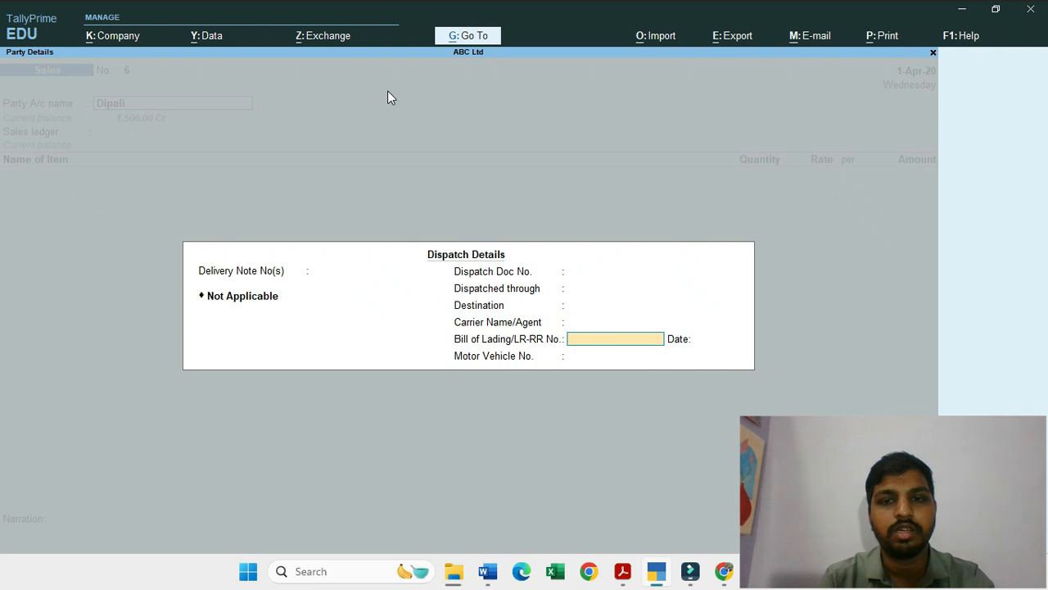
Step: Accept the buyer details with state Not Applicable and choose Credit Sales as the sales ledger
key(Return)
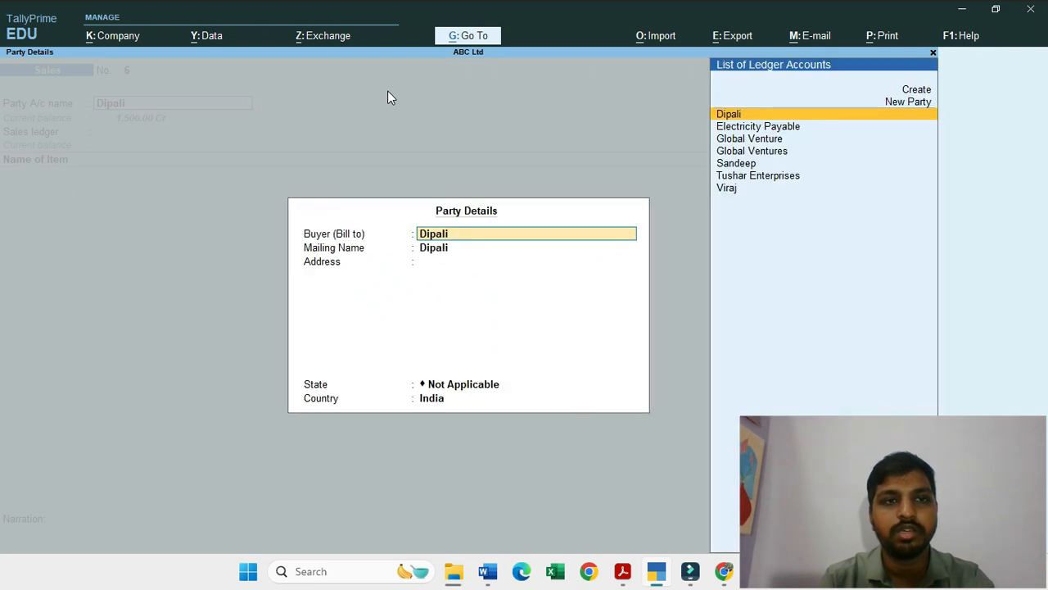
key(Return)
key(Return)
key(Return)
key(Return)
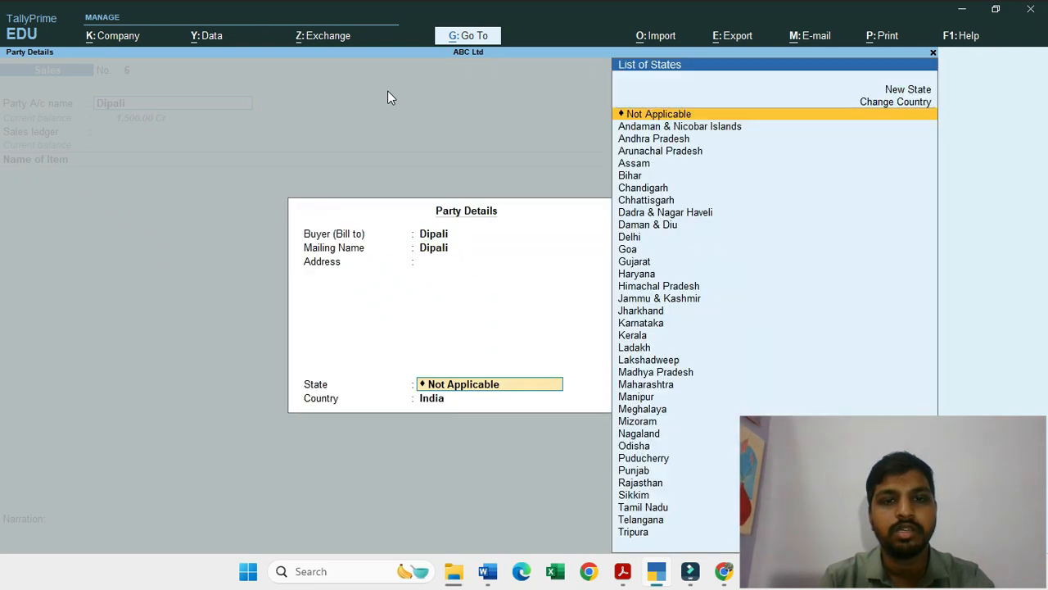
key(Return)
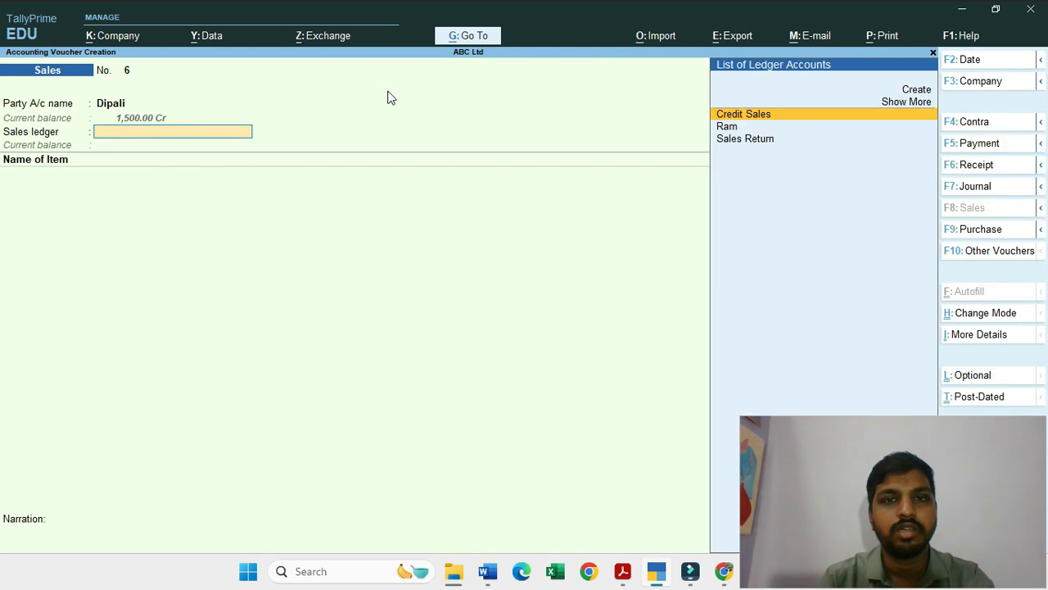
key(Up)
key(Return)
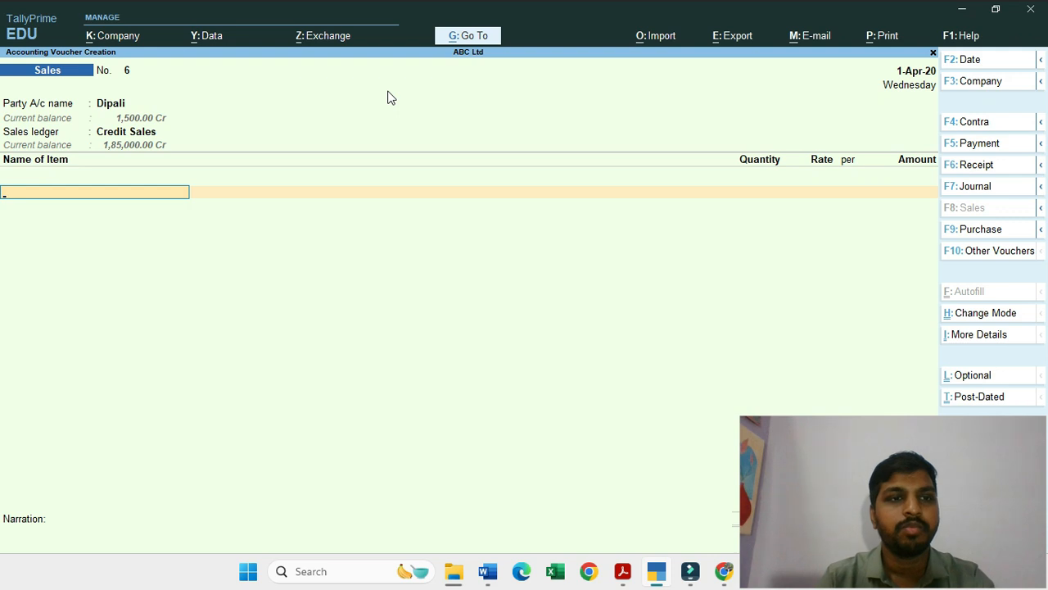
Step: Add Female Shirt Size Small to the sales voucher and assign it the new tracking number 2
text(Shi)
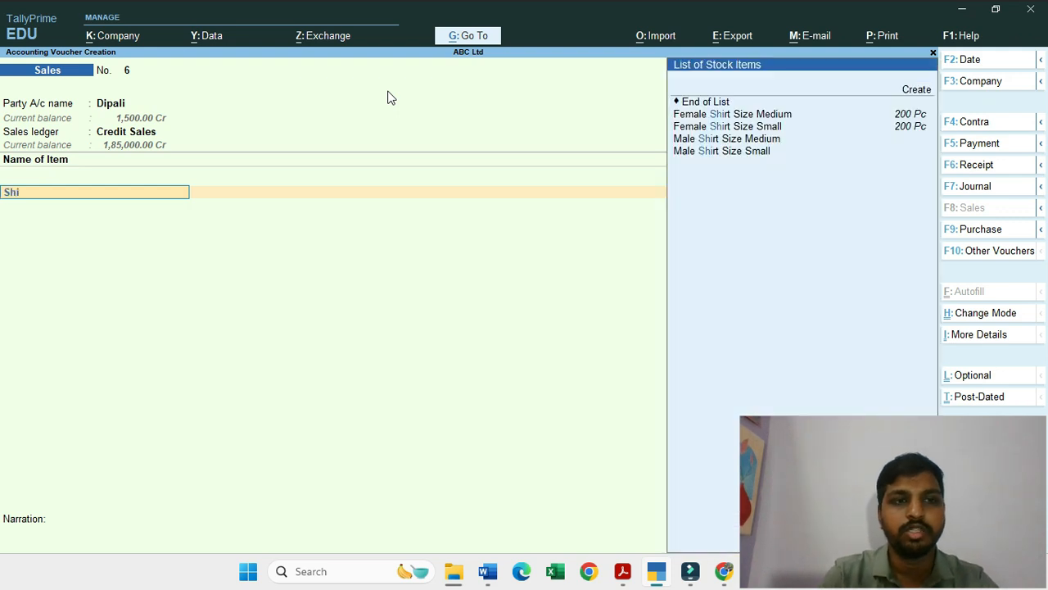
key(Down)
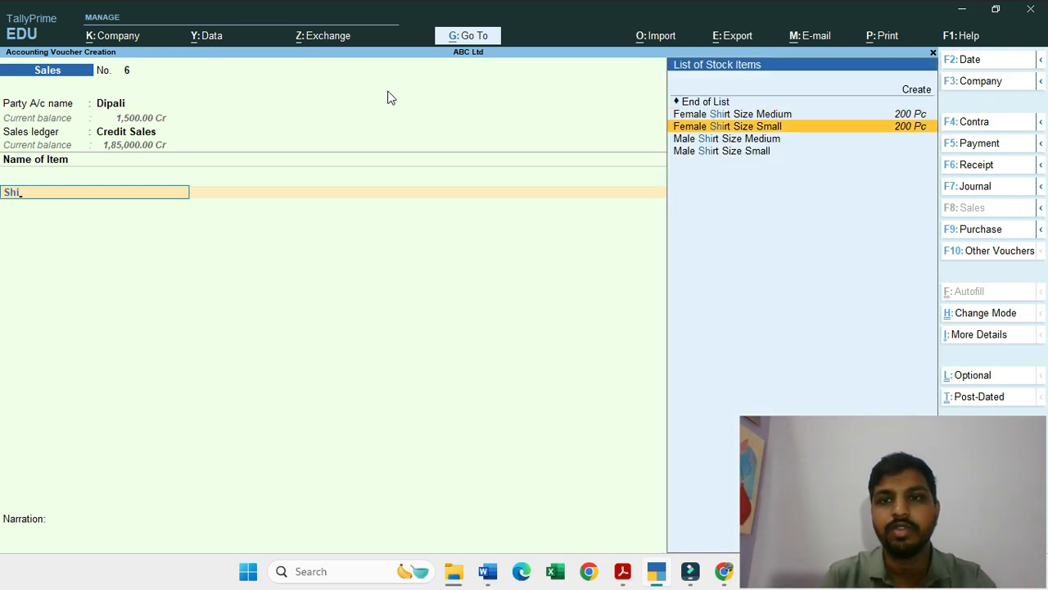
key(Return)
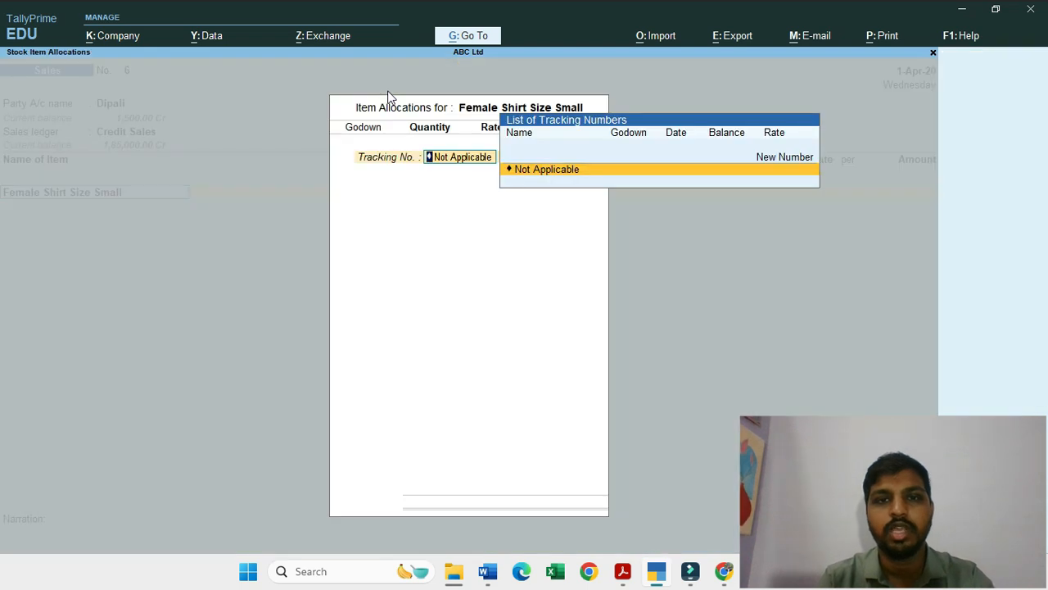
key(Return)
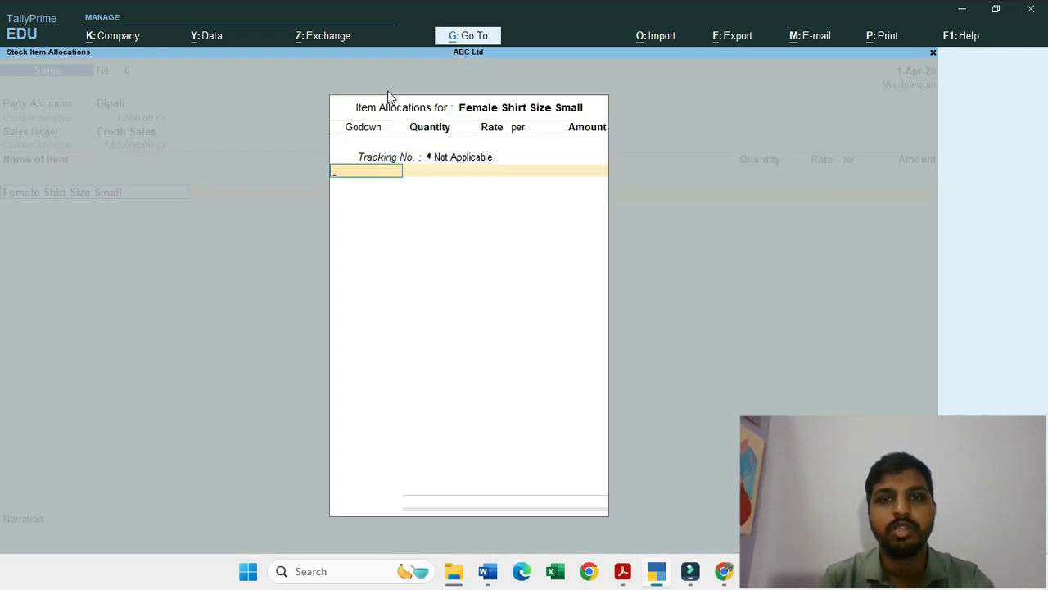
key(BackSpace)
key(Up)
key(Down)
key(Up)
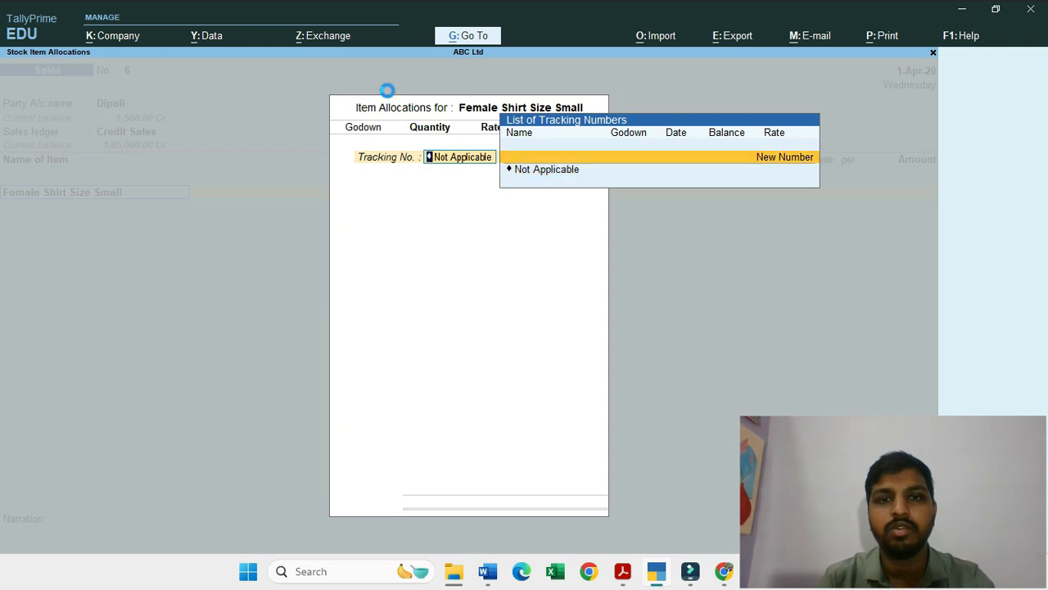
key(Return)
text(2)
key(Return)
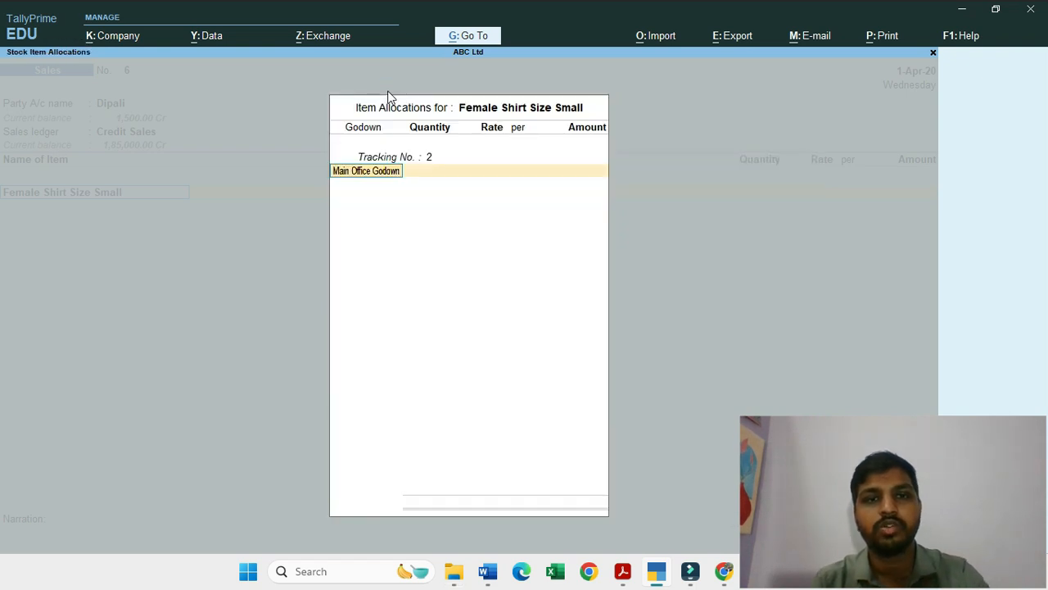
Step: Allocate 20 Pc of the item from Main Office Godown at a rate of 200 per Pc
key(Return)
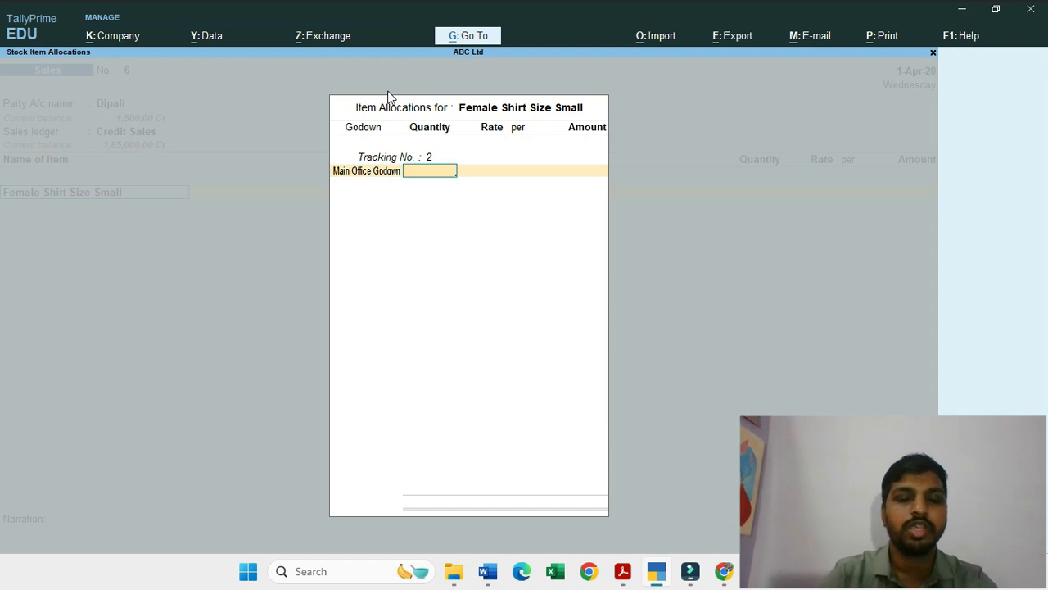
text(20)
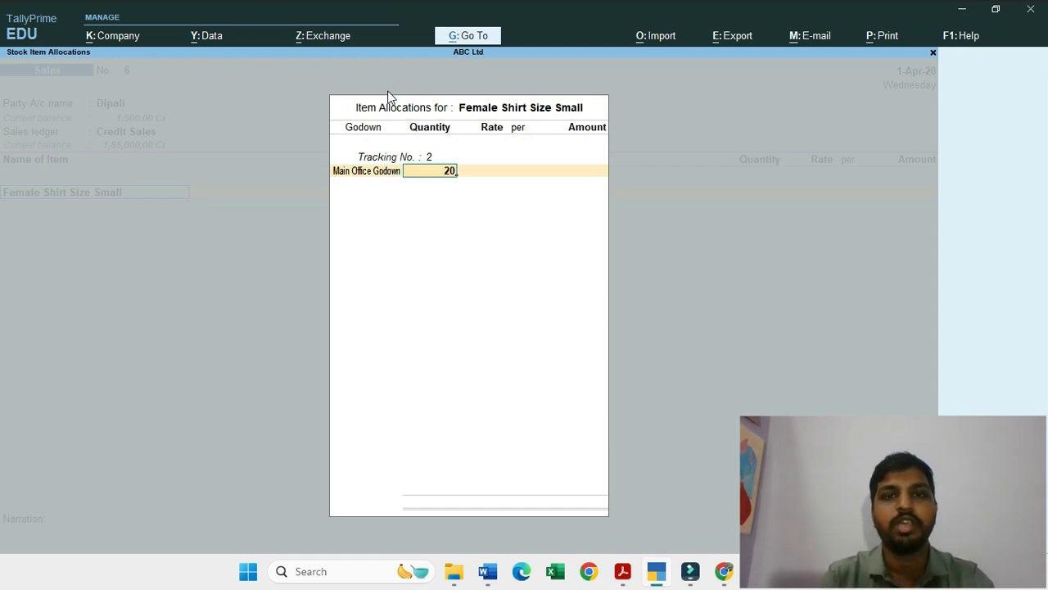
key(Return)
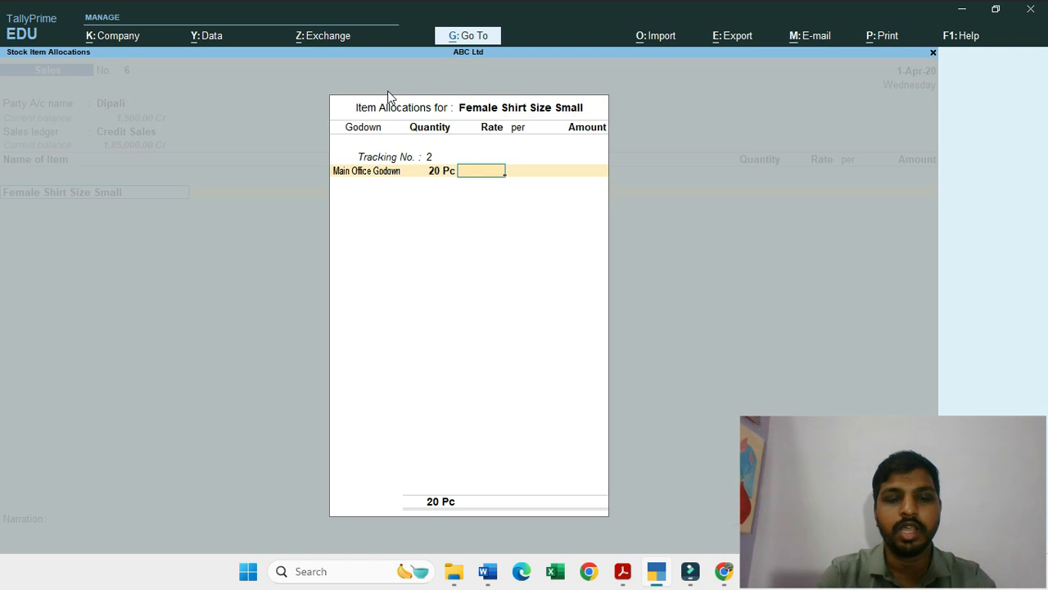
text(200)
key(Return)
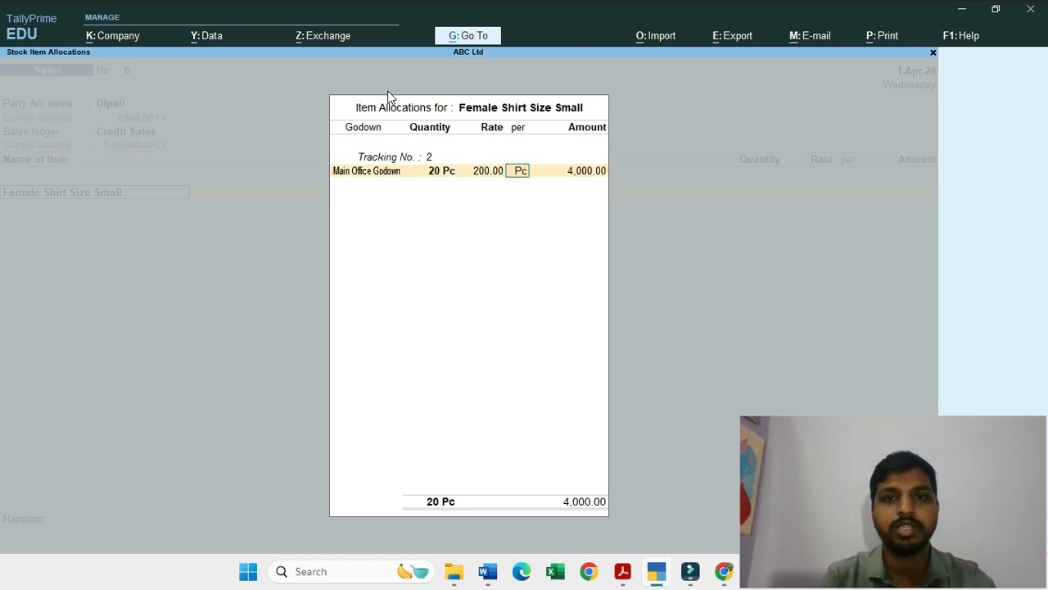
key(Return)
Step: End the item allocation and item list, and accept the bill-wise entry as New Ref 6 for the full amount
key(Return)
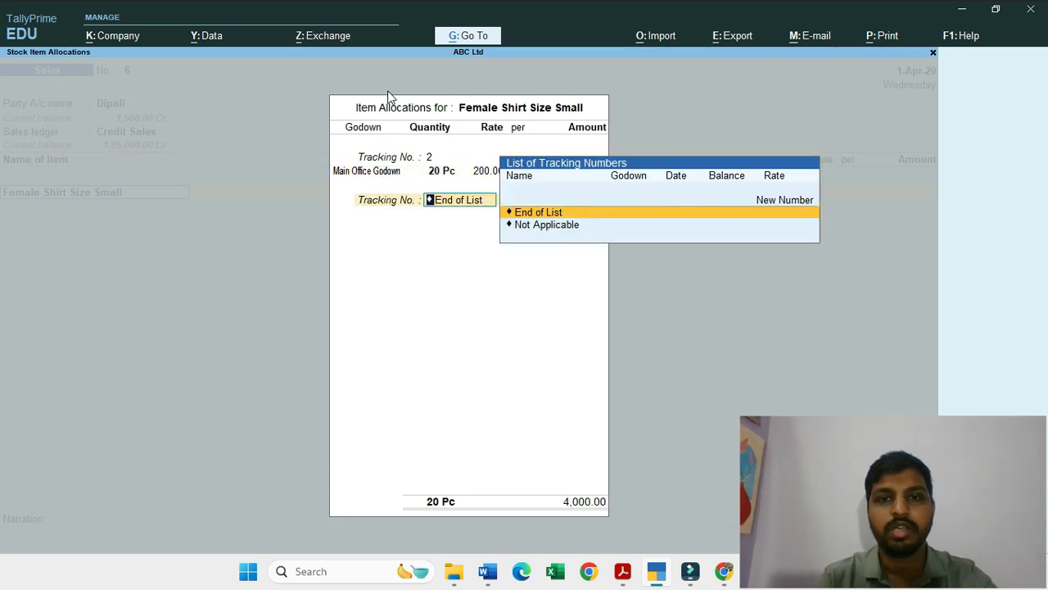
key(Return)
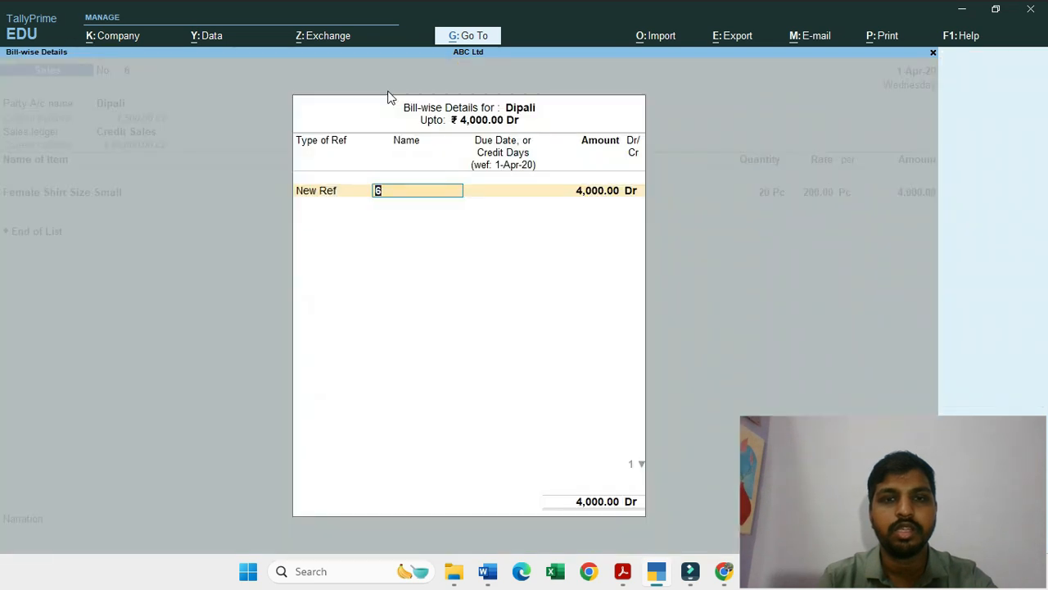
key(Return)
key(Return)
key(Return)
key(Return)
Step: Enter the narration "Being sales made" and save the sales voucher
text(Being s)
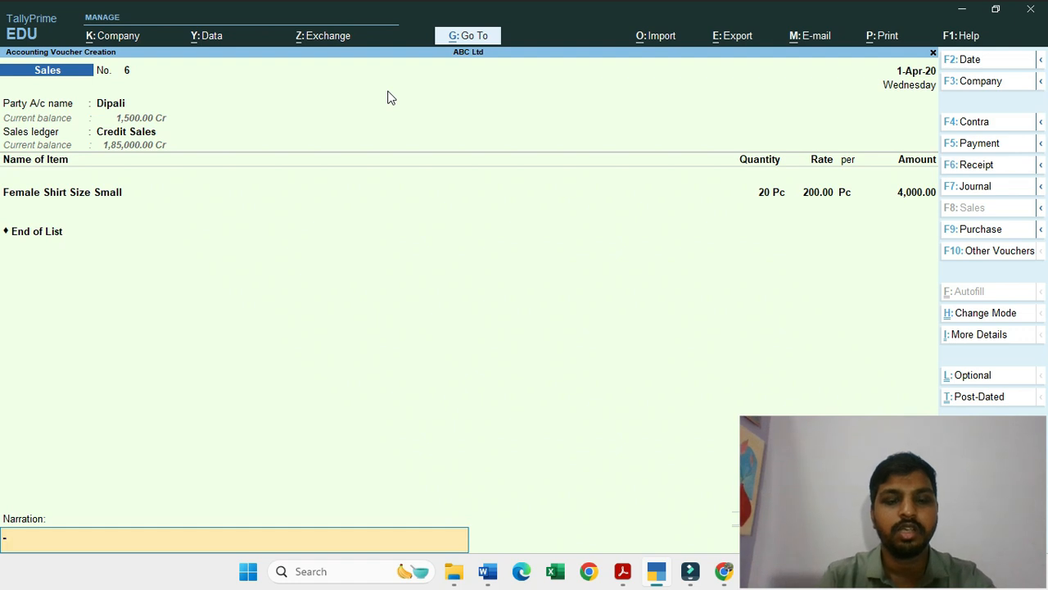
text(ales re)
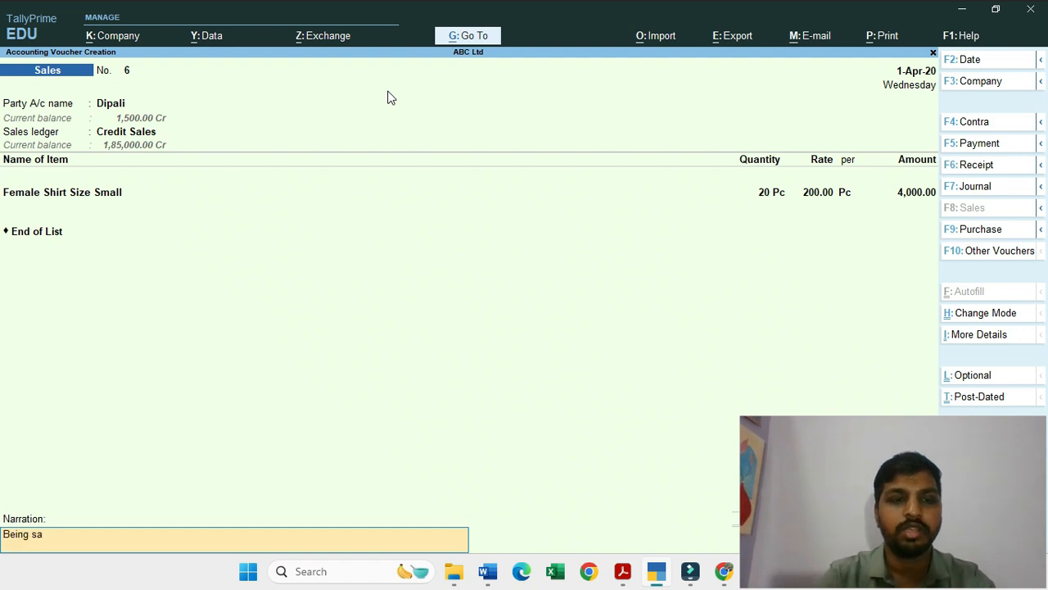
key(BackSpace)
key(BackSpace)
text(made)
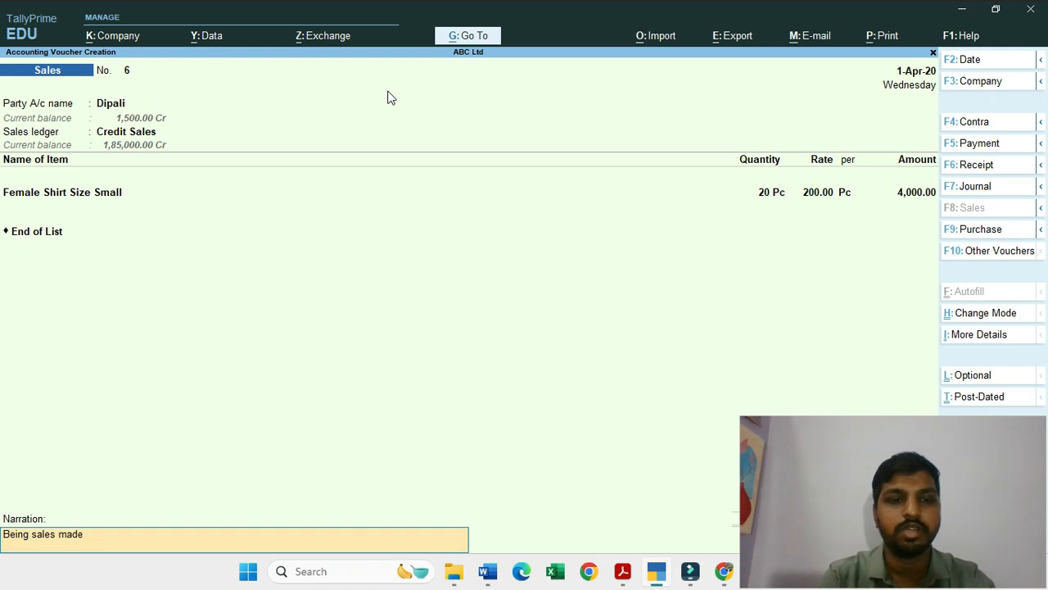
key(Return)
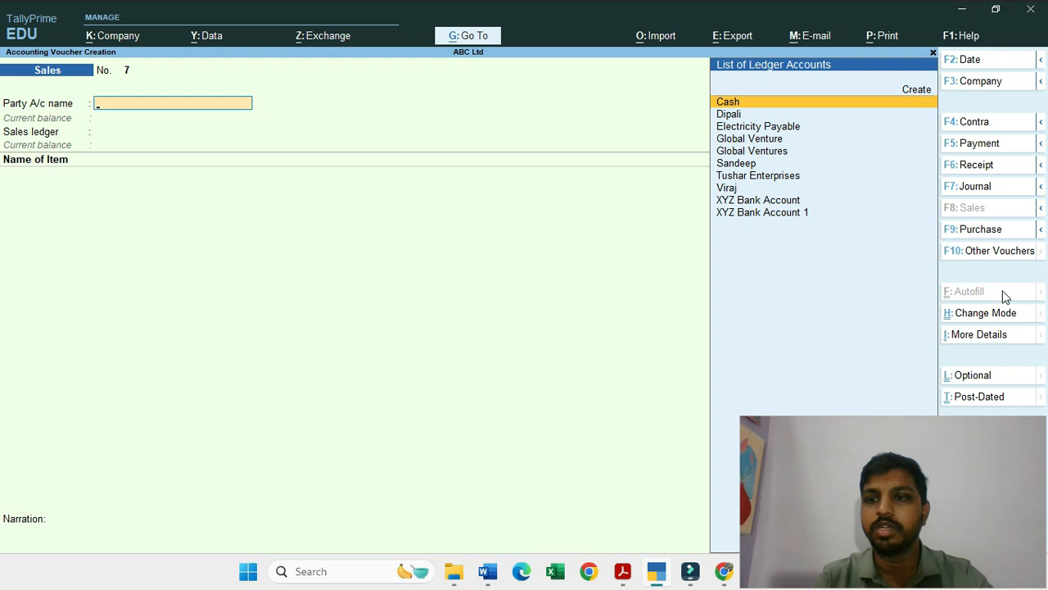
Step: Switch to a purchase voucher and enter supplier invoice number 04 dated 1-Apr-20
drag(939, 434, 754, 445)
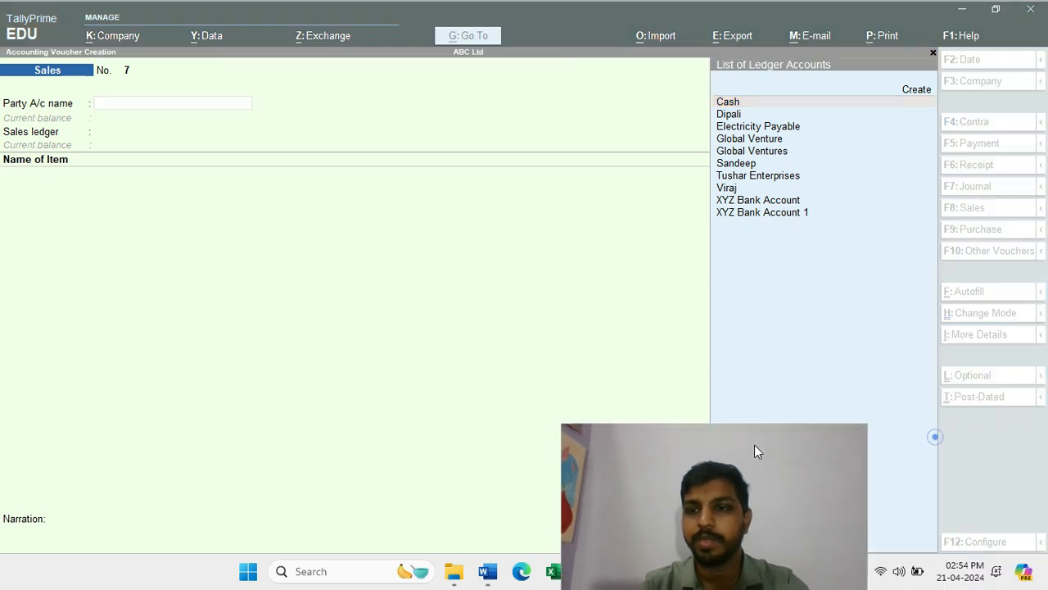
click(907, 278)
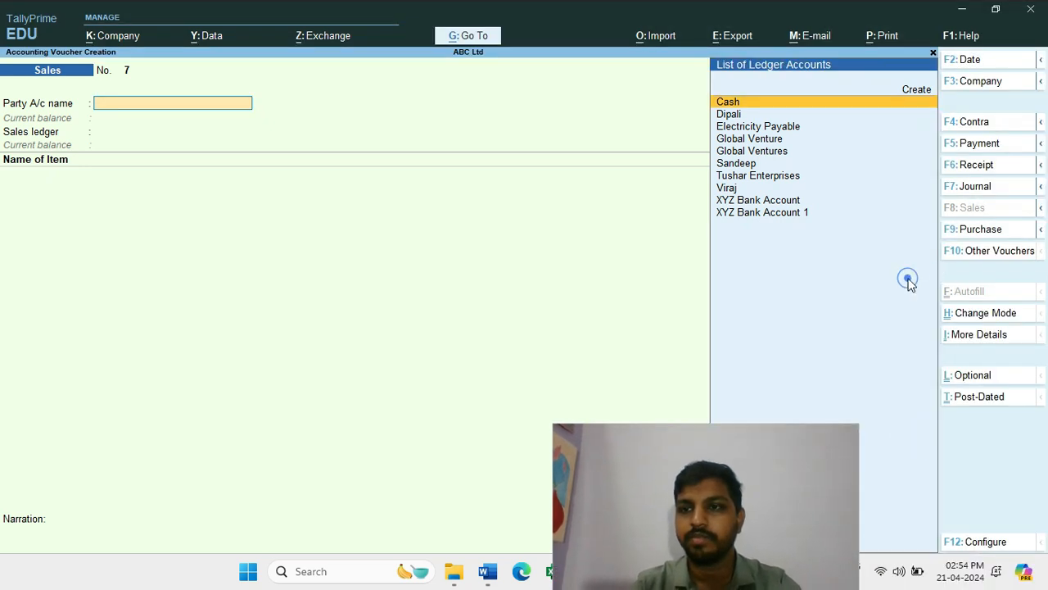
click(999, 231)
drag(729, 449, 899, 422)
click(167, 90)
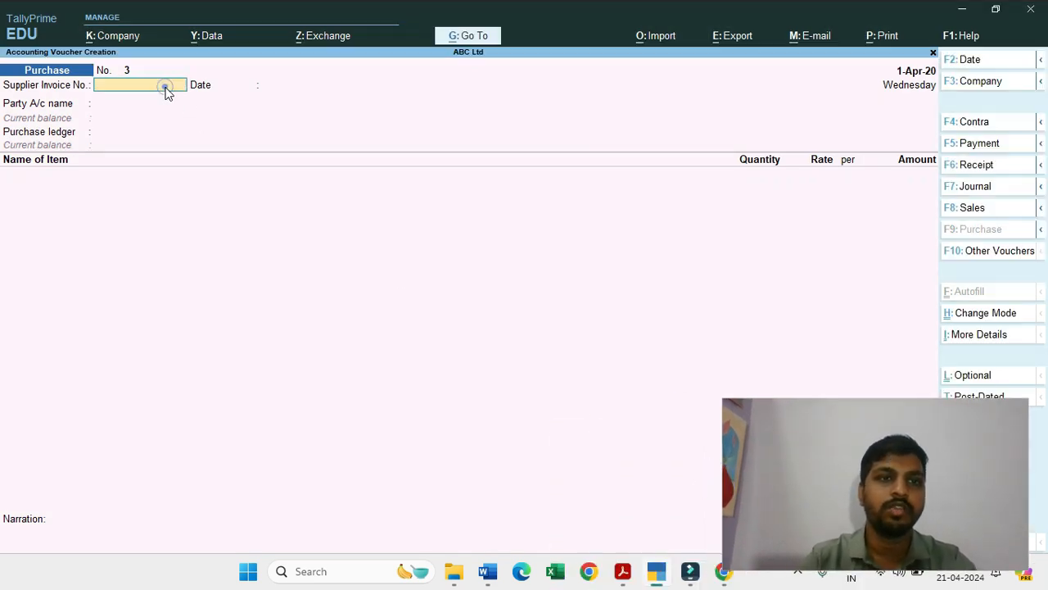
text(04)
key(Return)
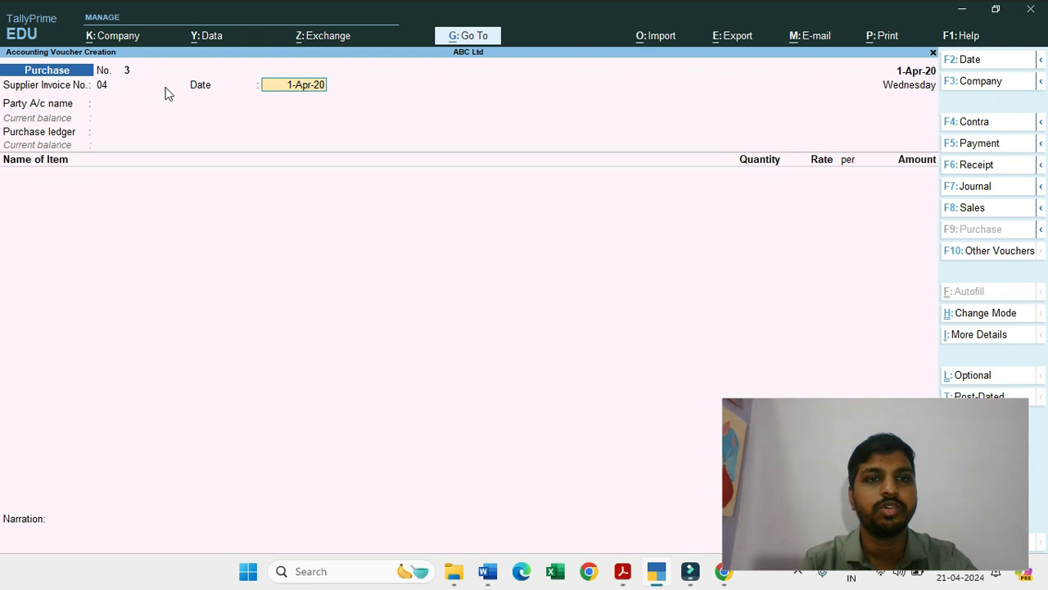
key(Return)
Step: Choose Global Venture as the party account, with receipt note Not Applicable, the other receipt details blank and the supplier details accepted
key(Down)
key(Down)
key(Down)
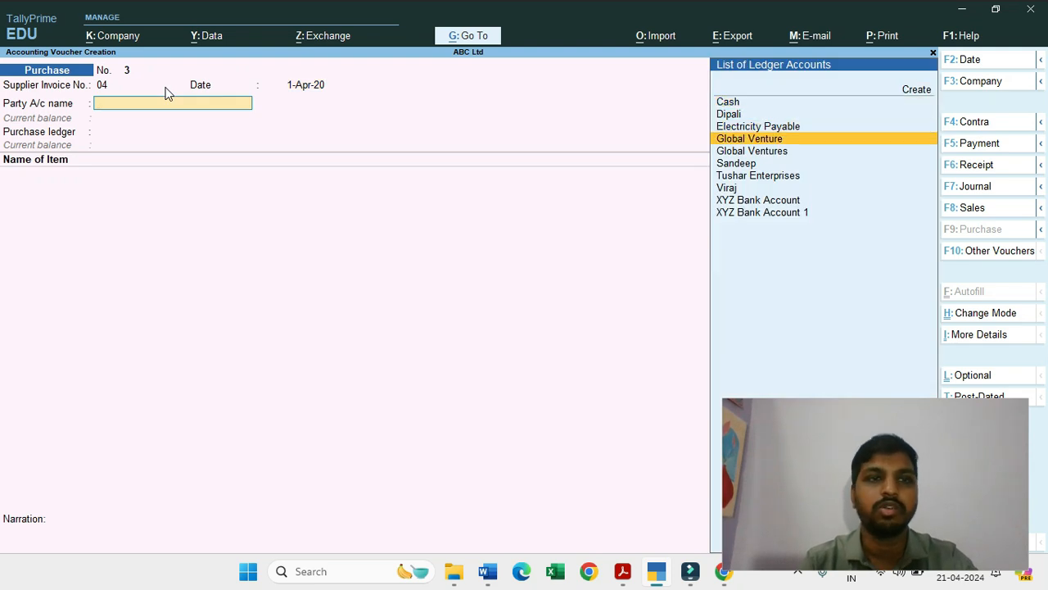
key(Return)
key(Return)
key(Return)
key(Return)
key(Return)
key(Return)
key(Return)
key(Return)
key(Return)
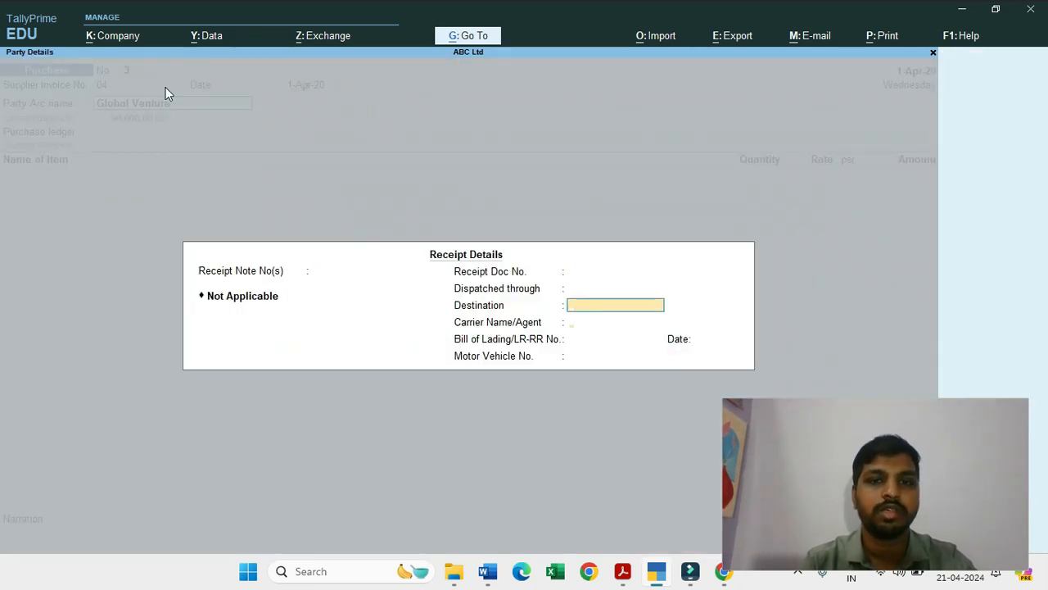
key(Return)
key(Return)
key(Return)
key(Return)
key(Return)
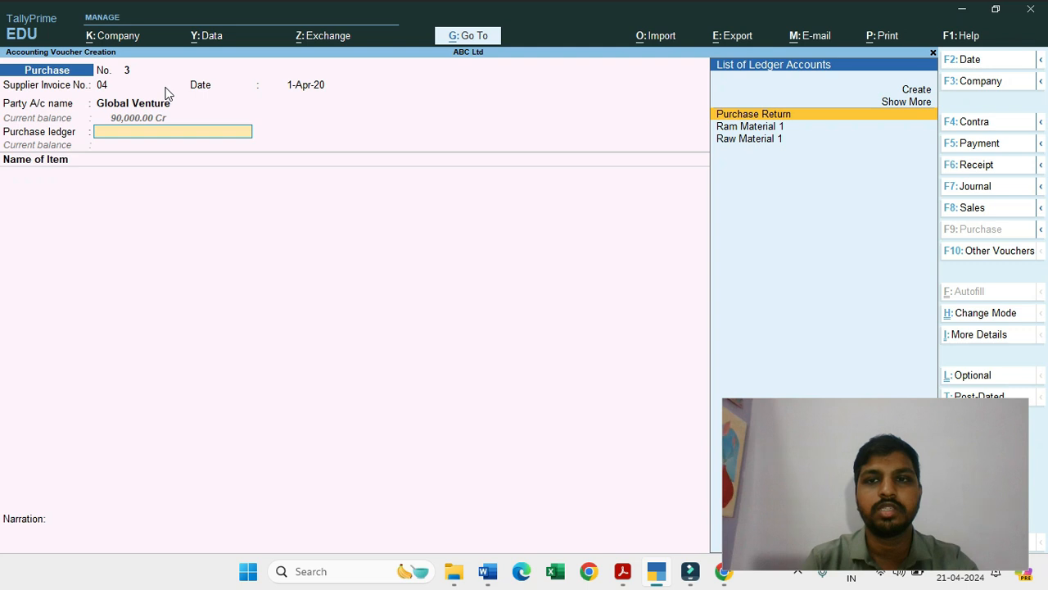
Step: Choose Raw Material 1 as the purchase ledger and add Male Shirt Size Medium with tracking number Not Applicable
key(Down)
key(Down)
key(Return)
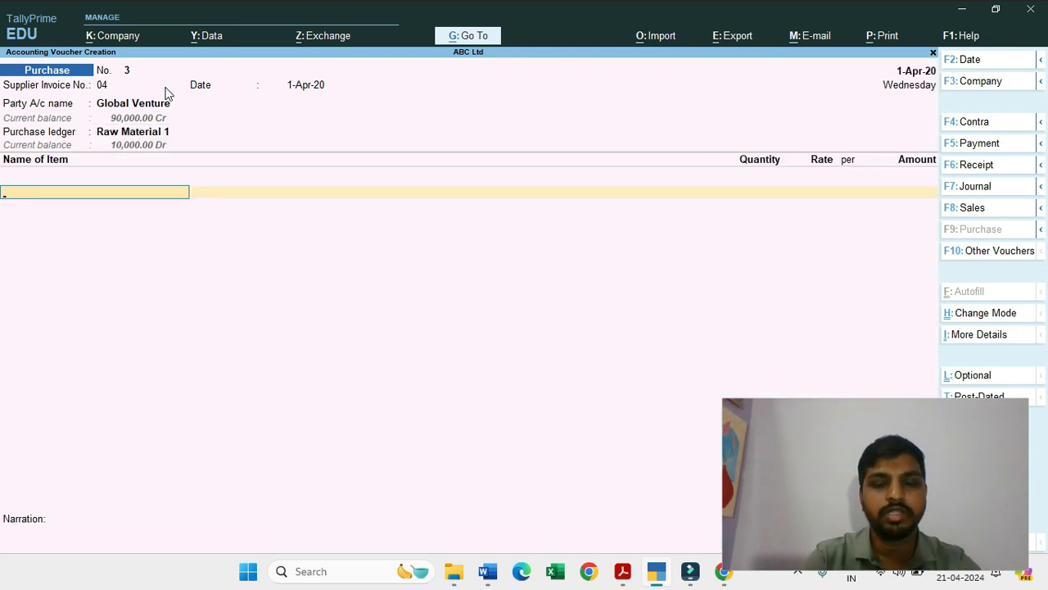
text(Ma)
key(Down)
key(Up)
key(Return)
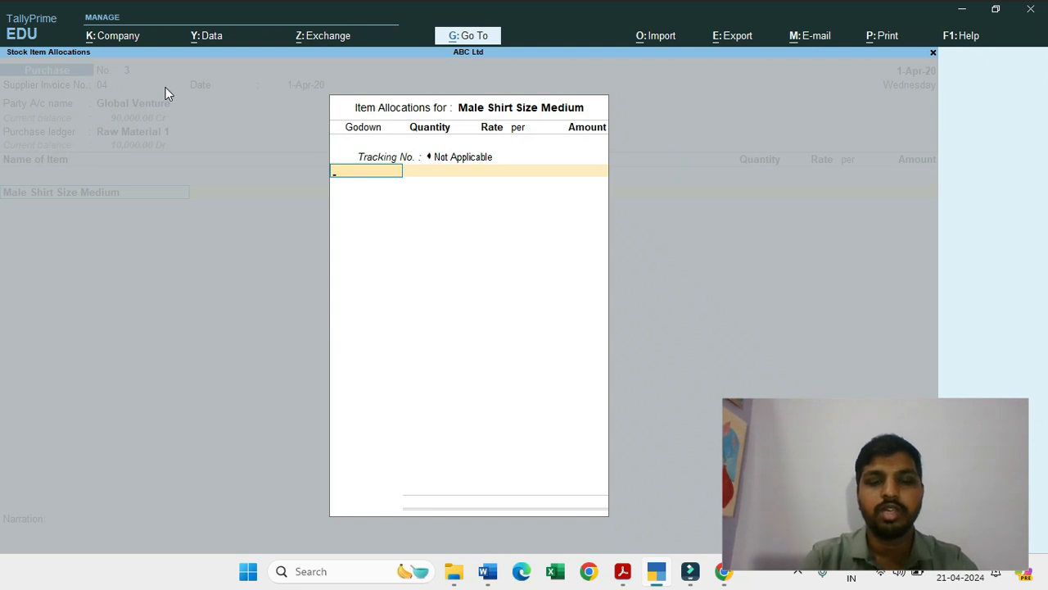
Step: Allocate 100 Pc of the item to Main Office Godown at a rate of 150 per Pc and end the allocation list
text(M)
key(Down)
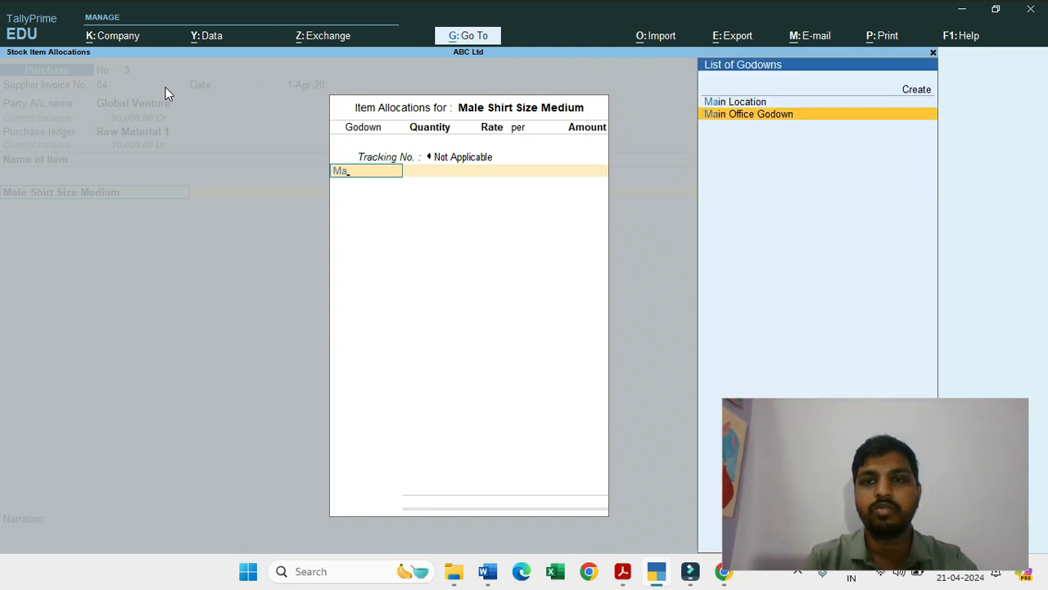
key(Return)
text(100)
key(Return)
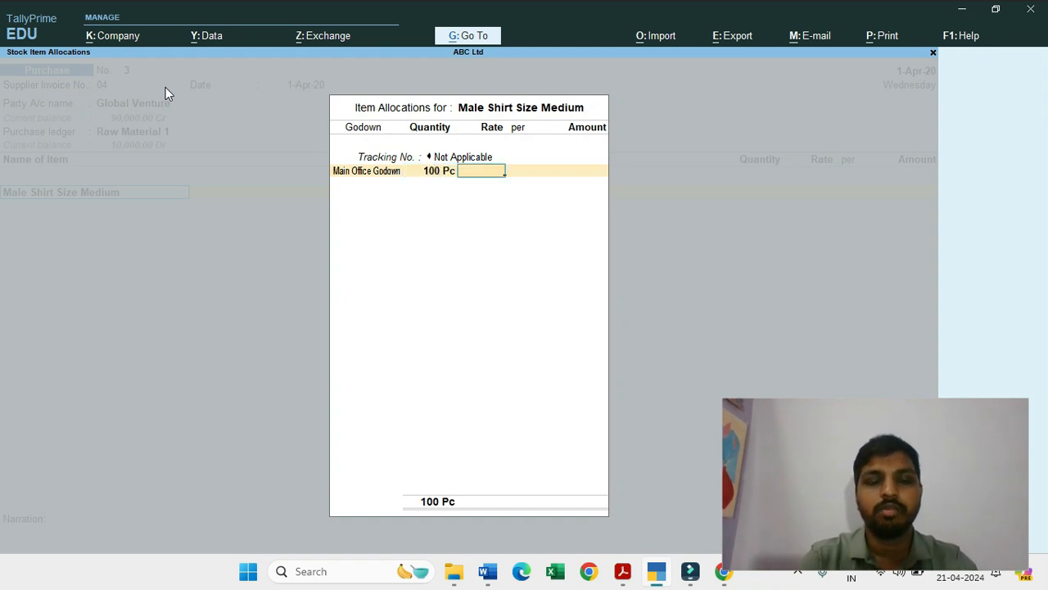
text(150)
key(Return)
key(Return)
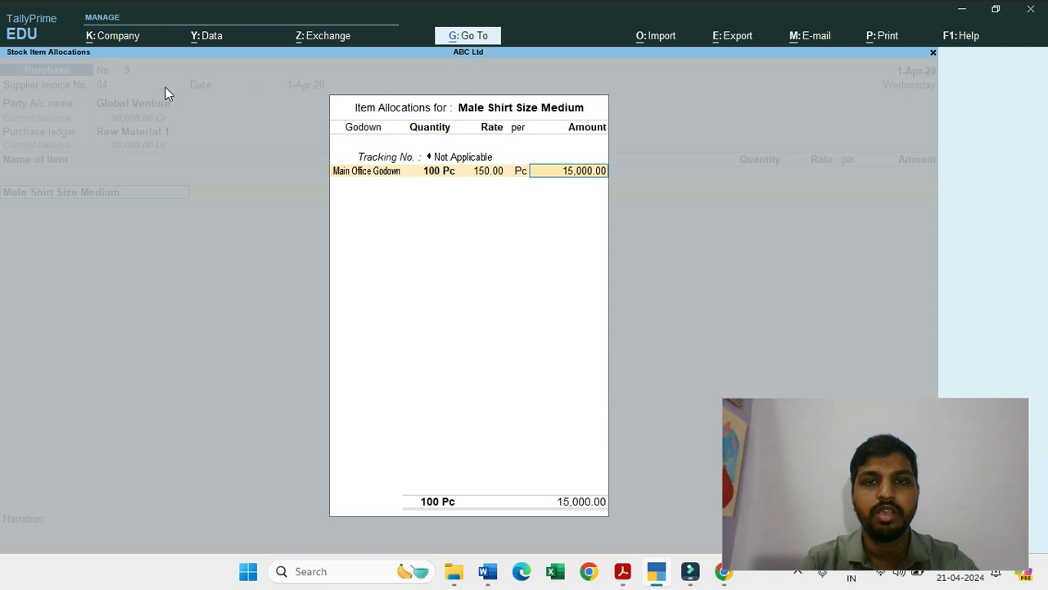
key(Return)
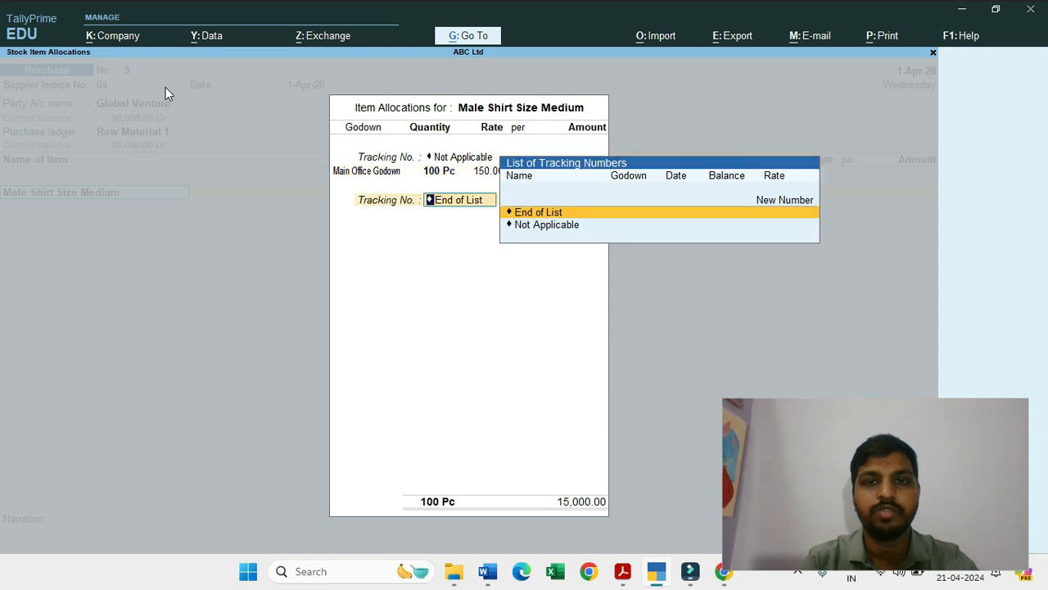
key(Return)
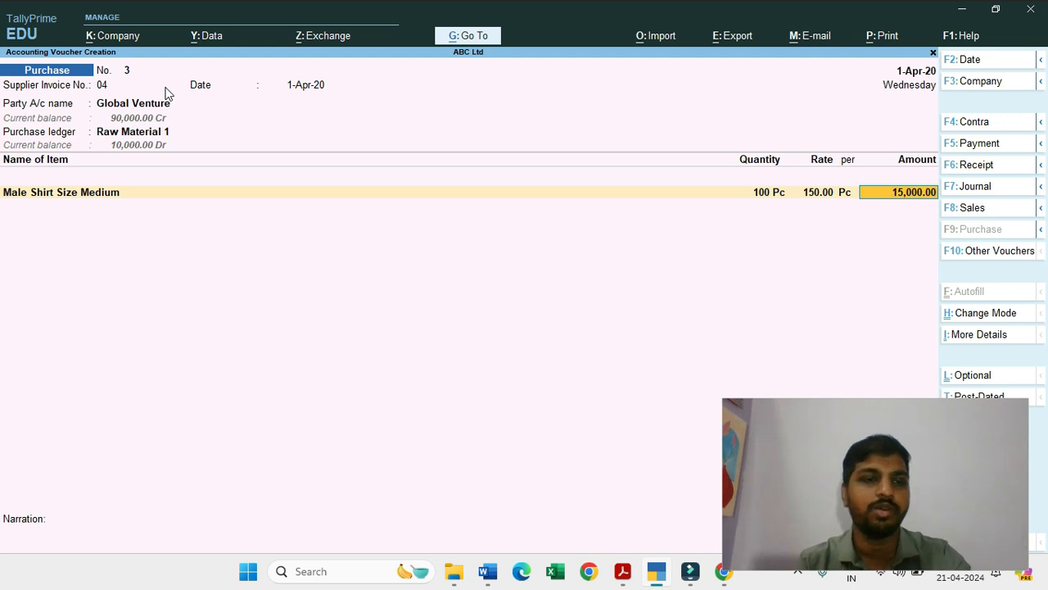
Step: Accept bill reference New Ref 04 for the full amount, save the purchase voucher without narration and return to the Gateway of Tally
key(Return)
key(Return)
key(Return)
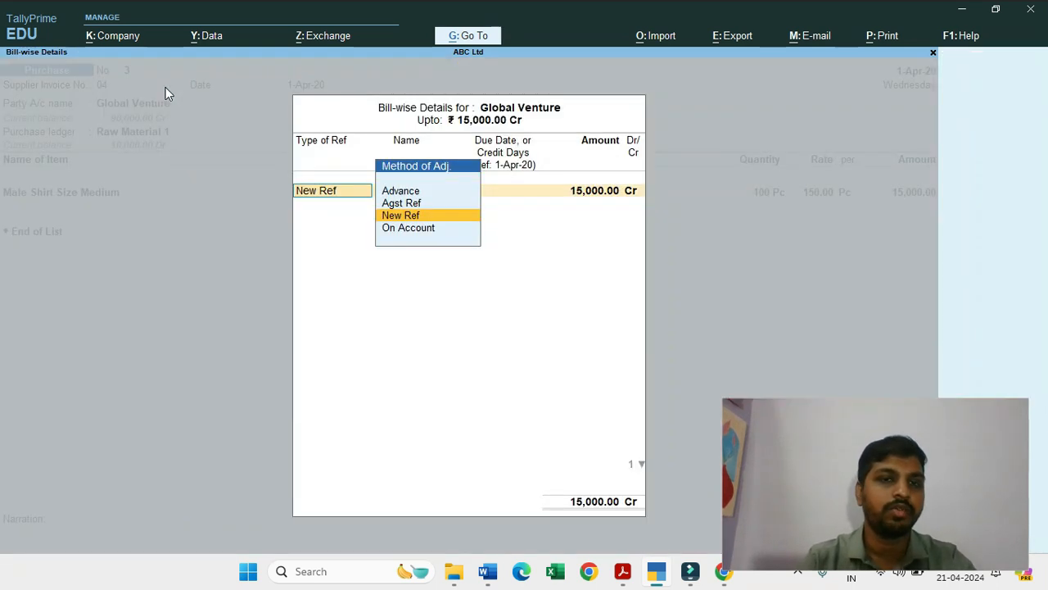
key(Return)
key(Return)
key(Return)
key(Return)
key(Return)
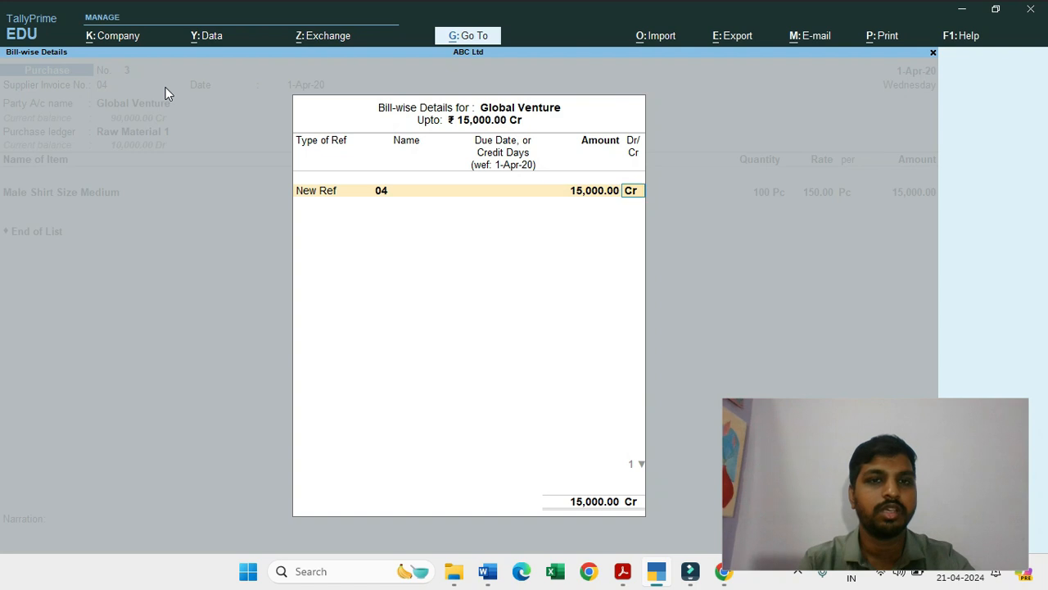
key(Return)
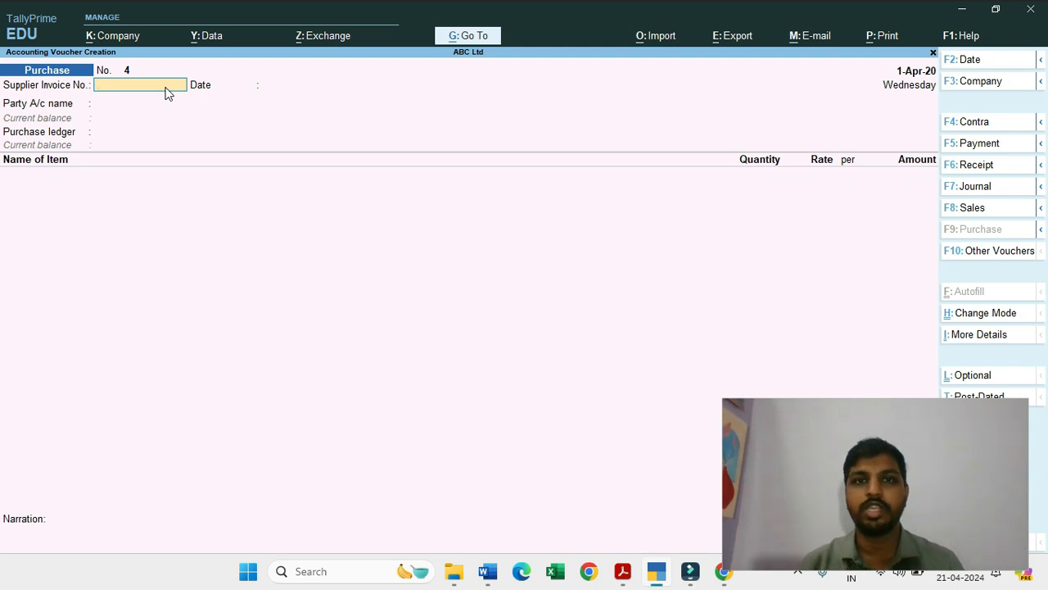
key(Escape)
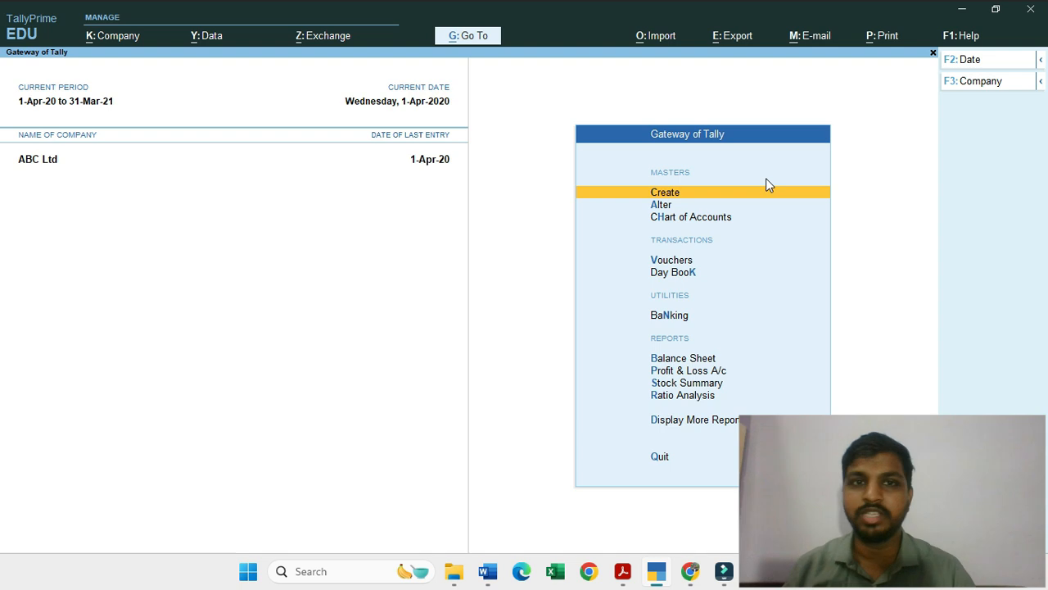